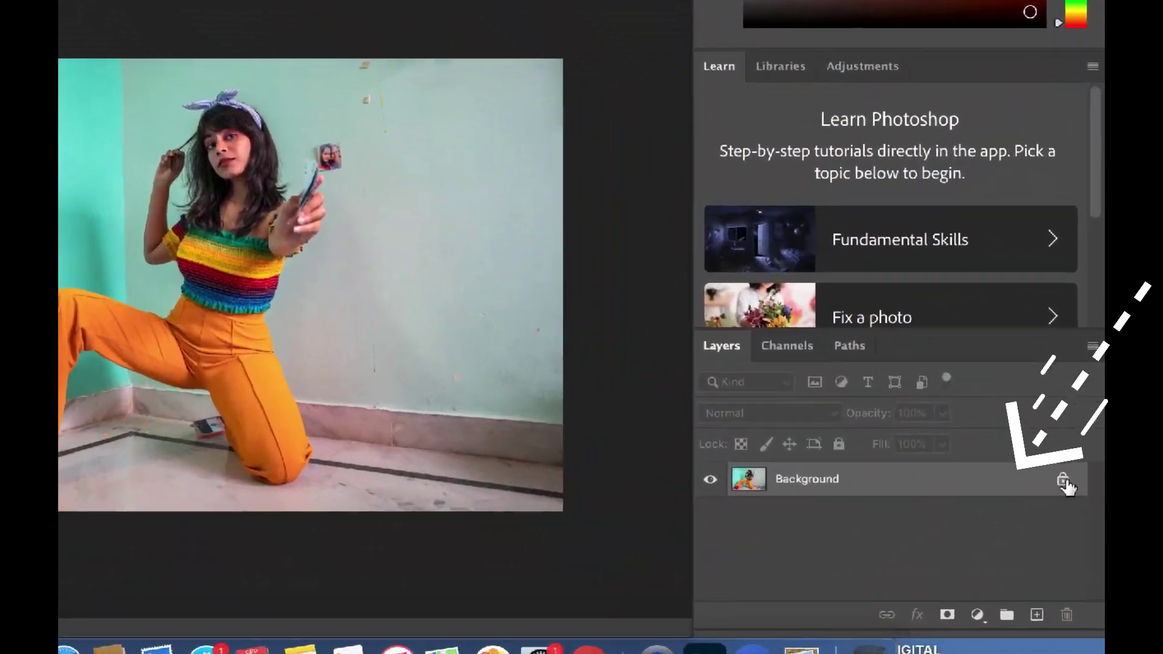
# Unlock the background layer and paint over the phone on the floor with a 100 px Spot Healing Brush
pyautogui.click(1062, 481)
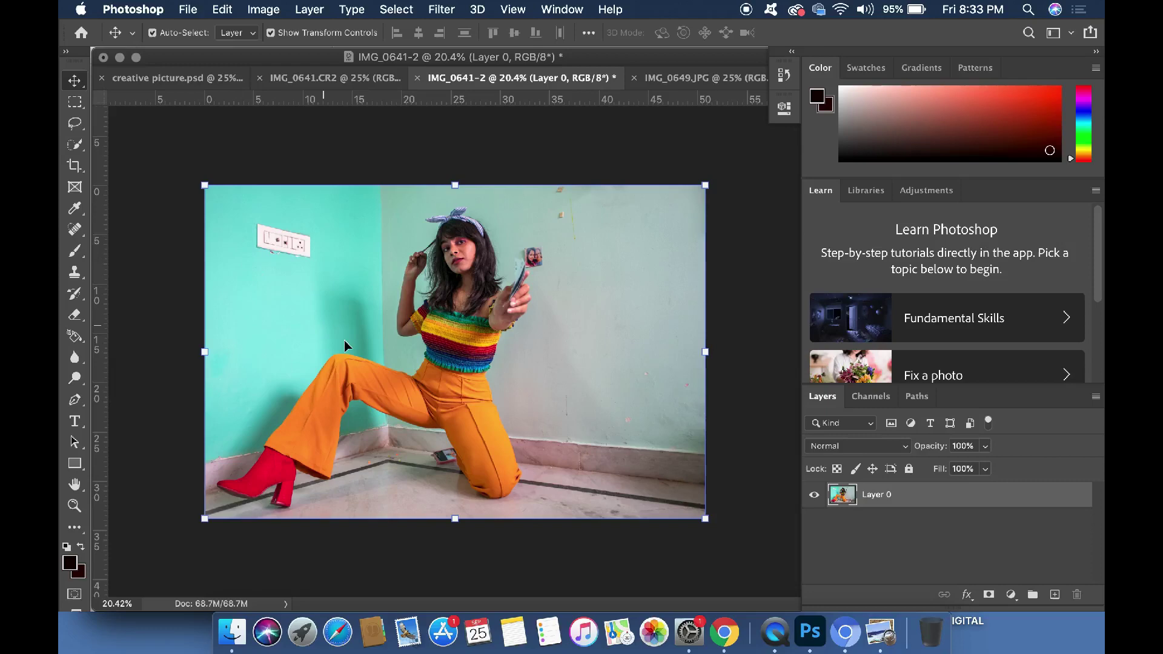
pyautogui.scroll(2, 348, 351)
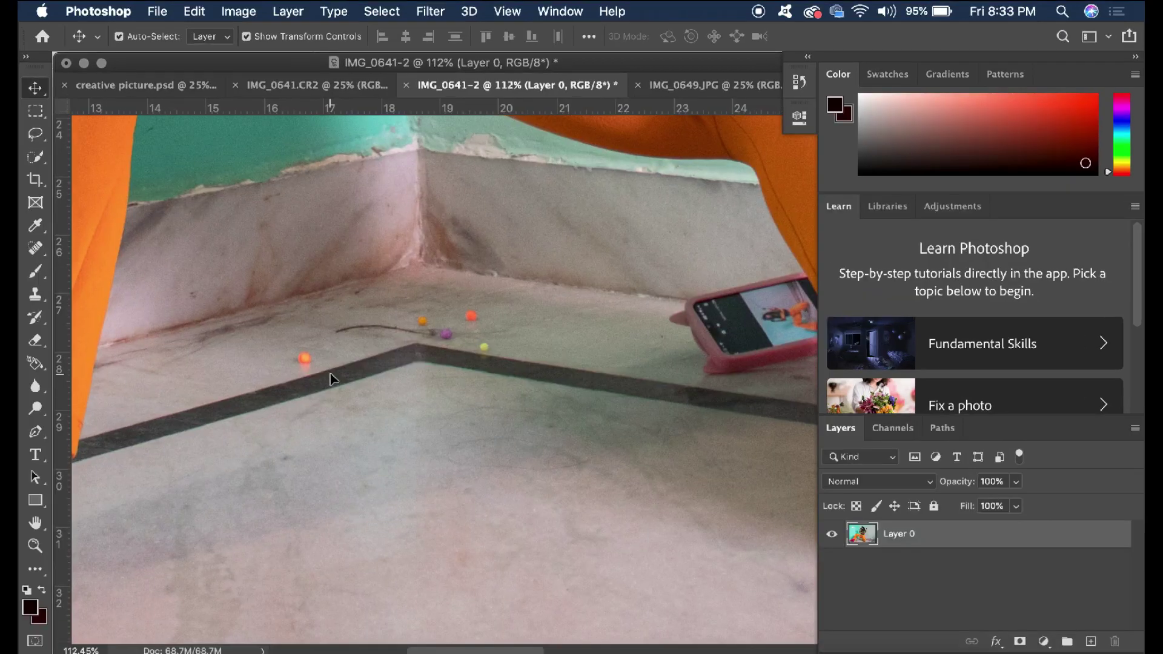
pyautogui.hscroll(5, 332, 379)
pyautogui.scroll(2, 330, 379)
pyautogui.scroll(2, 330, 379)
pyautogui.hscroll(3, 330, 379)
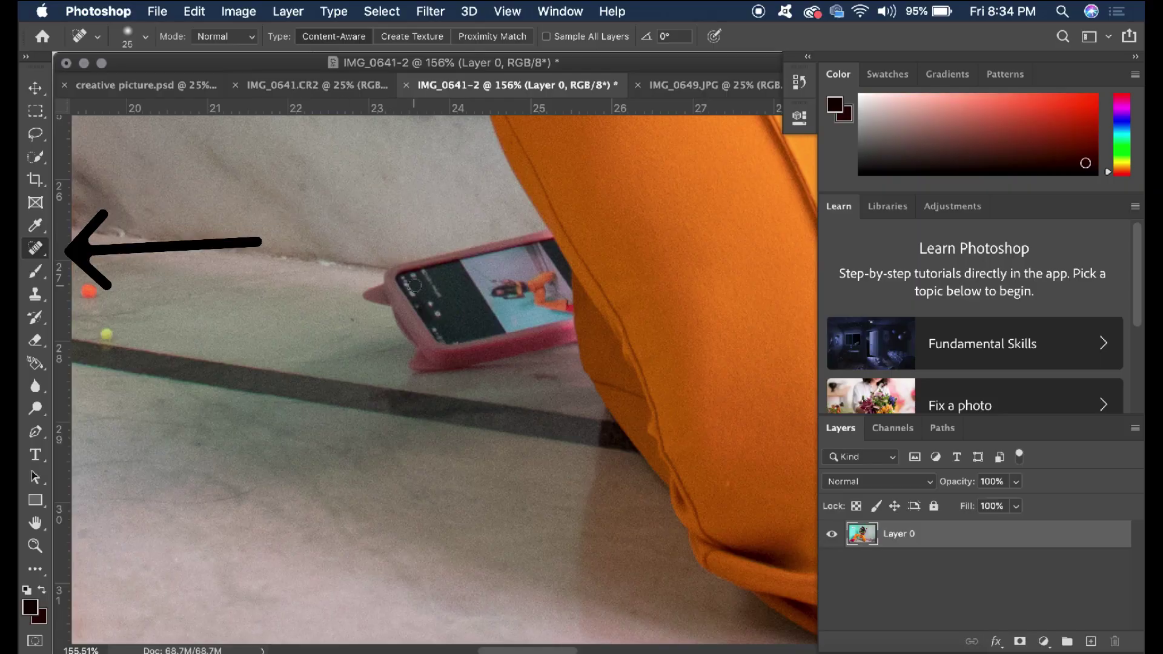
pyautogui.press(']')
pyautogui.press(']')
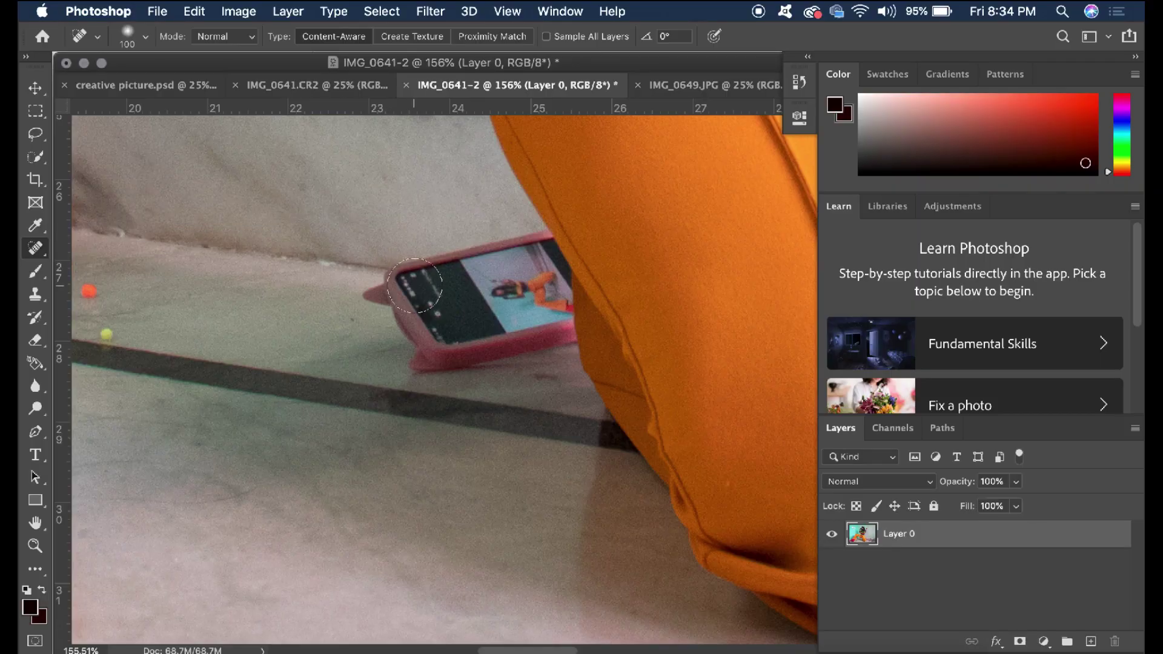
pyautogui.moveTo(380, 292)
pyautogui.mouseDown()
pyautogui.moveTo(446, 318)
pyautogui.moveTo(460, 380)
pyautogui.moveTo(491, 368)
pyautogui.moveTo(408, 327)
pyautogui.moveTo(470, 345)
pyautogui.moveTo(527, 325)
pyautogui.moveTo(493, 344)
pyautogui.moveTo(526, 347)
pyautogui.moveTo(422, 345)
pyautogui.moveTo(499, 343)
pyautogui.moveTo(439, 341)
pyautogui.moveTo(486, 366)
pyautogui.moveTo(396, 340)
pyautogui.moveTo(467, 351)
pyautogui.mouseUp()
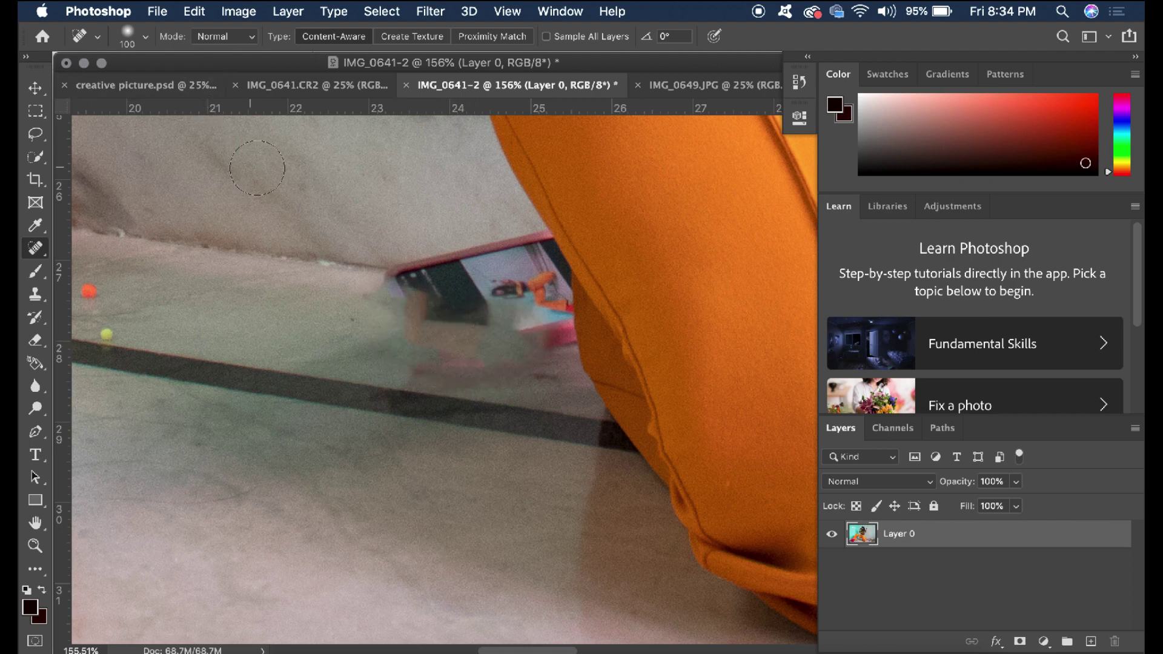
# Brush over the phone's lower edge again with the 100 px Spot Healing Brush
pyautogui.click(143, 37)
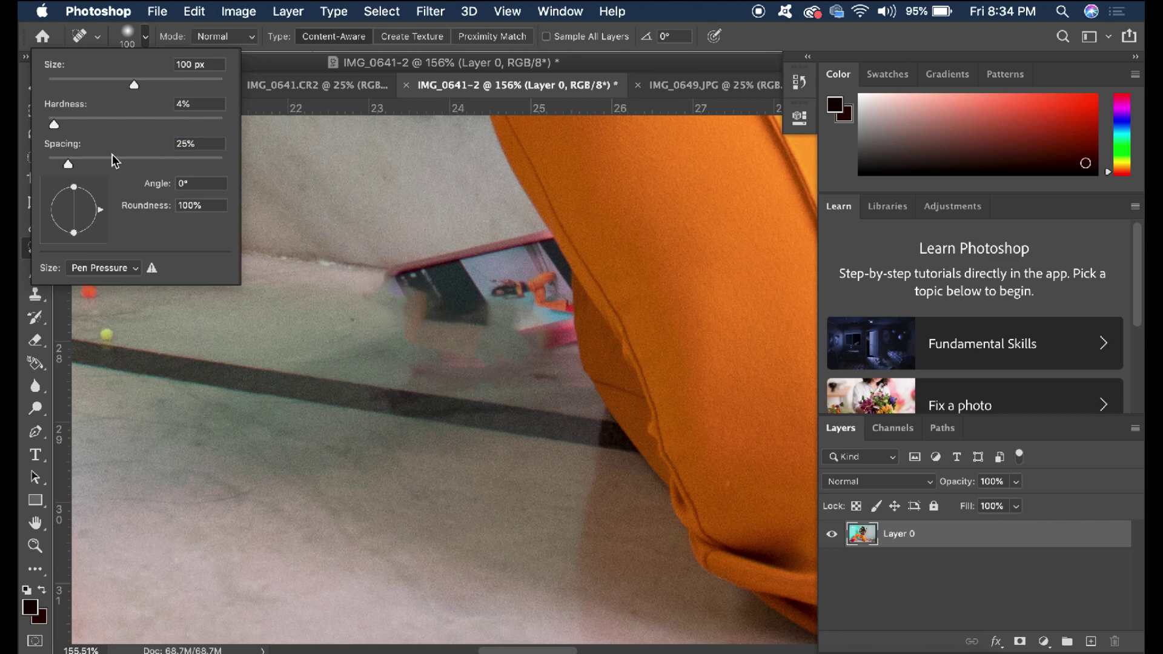
pyautogui.click(391, 337)
pyautogui.moveTo(391, 337)
pyautogui.mouseDown()
pyautogui.moveTo(508, 371)
pyautogui.moveTo(522, 371)
pyautogui.moveTo(417, 338)
pyautogui.moveTo(533, 355)
pyautogui.mouseUp()
pyautogui.moveTo(416, 334); pyautogui.dragTo(436, 309)
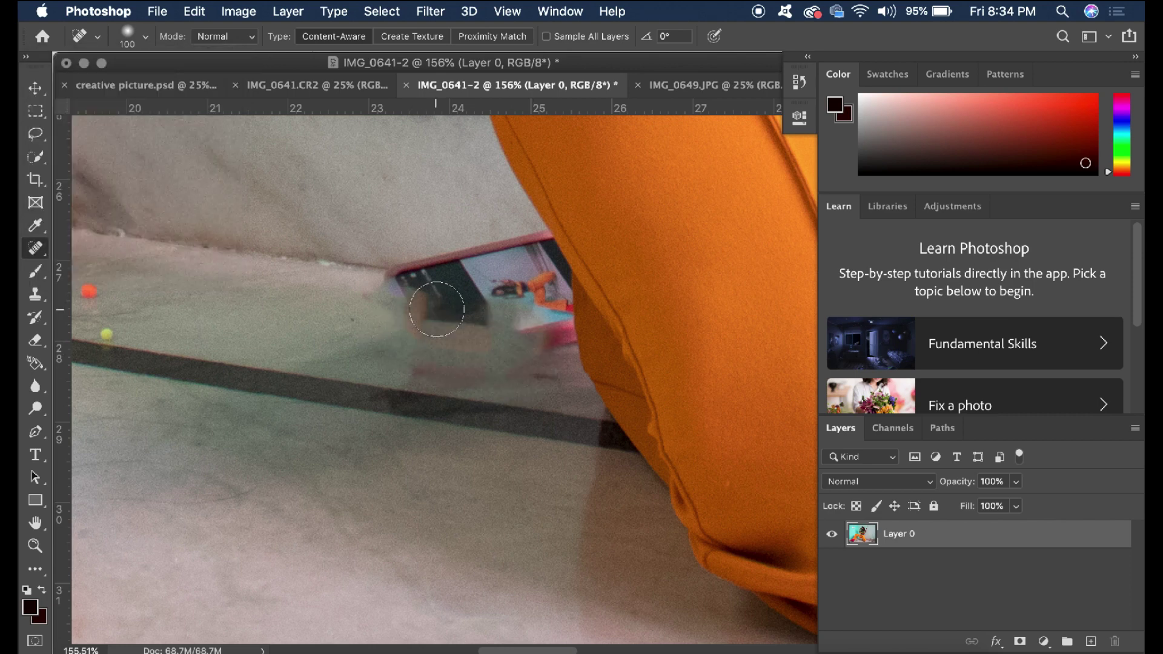
pyautogui.moveTo(426, 349); pyautogui.dragTo(521, 374)
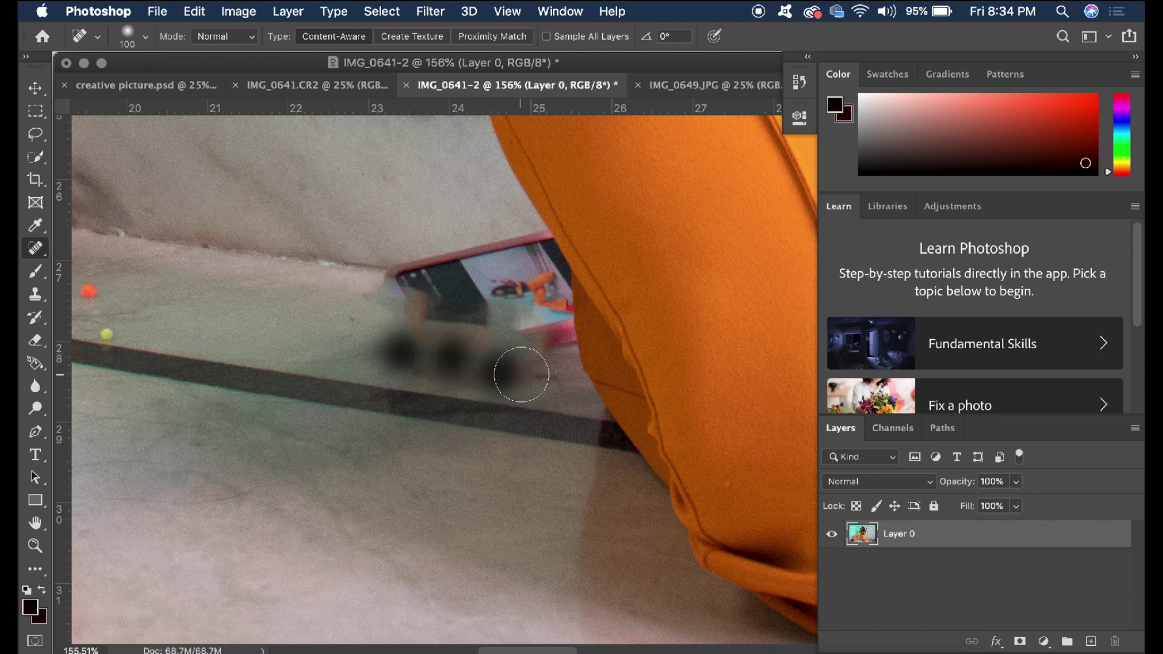
pyautogui.moveTo(410, 342); pyautogui.dragTo(411, 342)
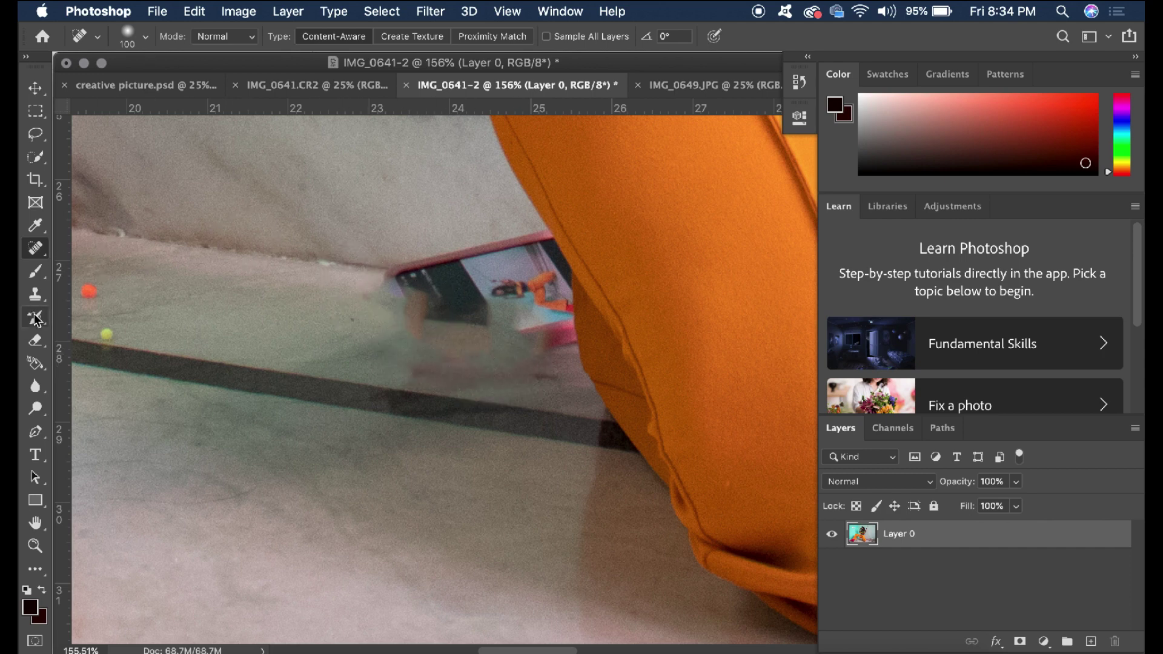
# Clone the clean wall-to-floor edge over the phone with a 175 px Clone Stamp
pyautogui.click(35, 295)
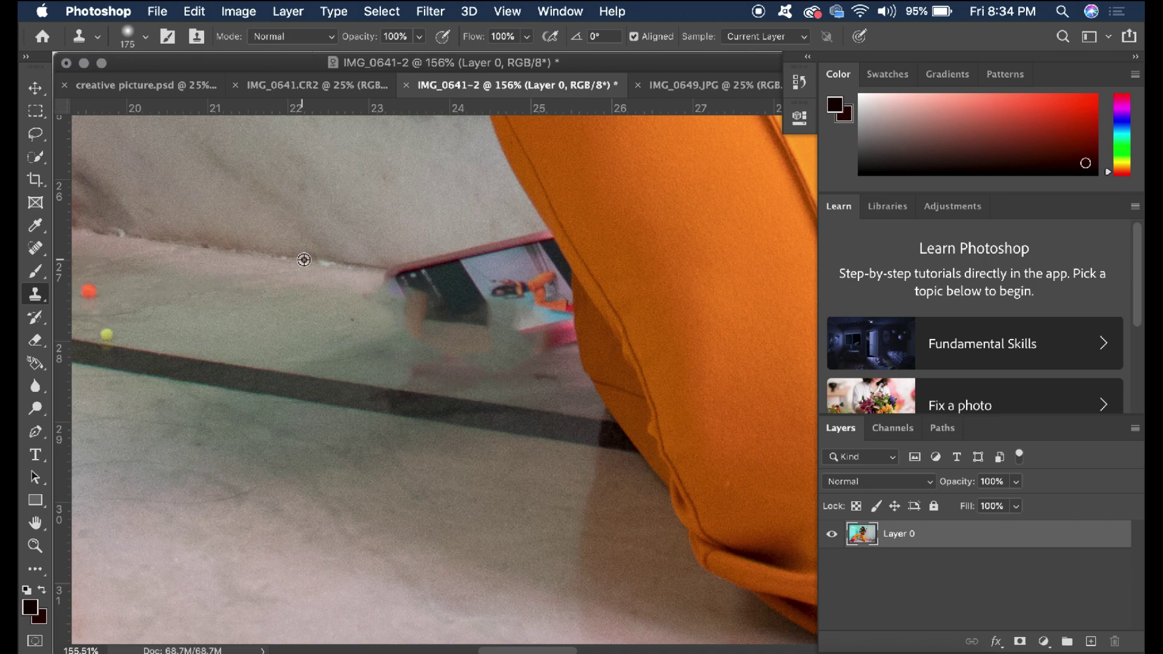
pyautogui.keyDown('alt'); pyautogui.click(310, 261); pyautogui.keyUp('alt')
pyautogui.click(396, 278)
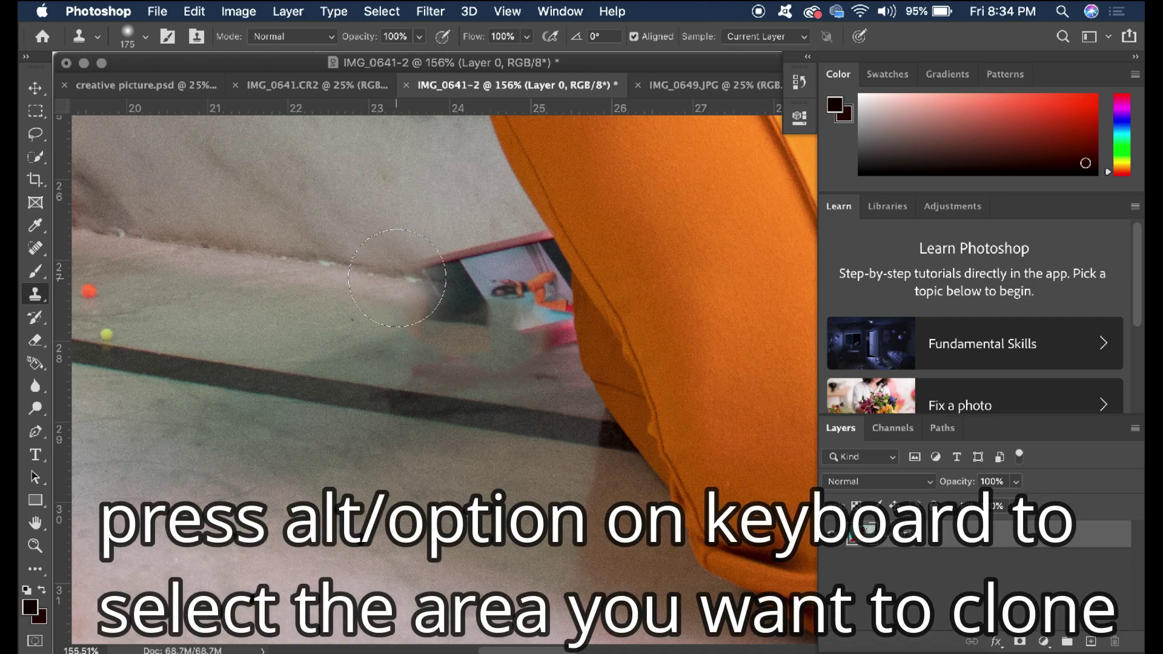
pyautogui.moveTo(400, 278); pyautogui.dragTo(467, 284)
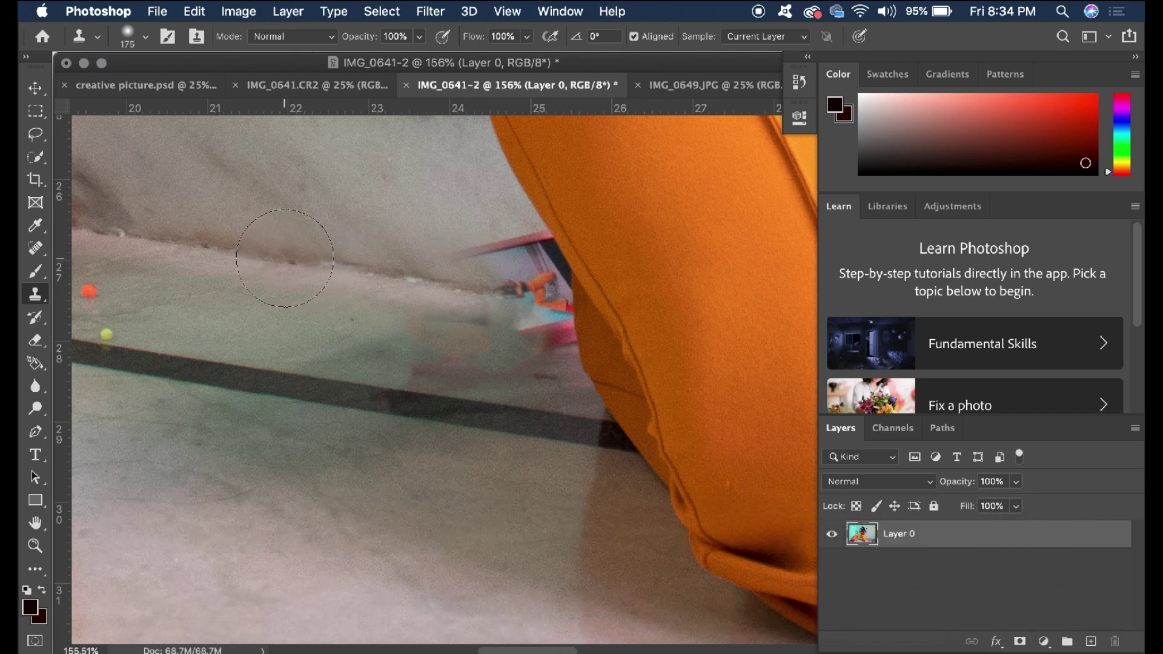
pyautogui.keyDown('alt'); pyautogui.click(287, 254); pyautogui.keyUp('alt')
pyautogui.moveTo(505, 304)
pyautogui.mouseDown()
pyautogui.moveTo(508, 291)
pyautogui.moveTo(538, 290)
pyautogui.mouseUp()
# Reduce the Clone Stamp brush to 70 px with 6% hardness and undo the last stamp beside the trouser leg
pyautogui.press('[')
pyautogui.press('[')
pyautogui.press('[')
pyautogui.press('[')
pyautogui.press('[')
pyautogui.press('[')
pyautogui.click(145, 36)
pyautogui.moveTo(119, 132)
pyautogui.mouseDown()
pyautogui.moveTo(203, 132)
pyautogui.moveTo(121, 132)
pyautogui.mouseUp()
pyautogui.click(552, 317)
pyautogui.press('super+z')
# Clone clean floor over the pink phone remnant beside the trouser leg with the Clone Stamp
pyautogui.click(145, 37)
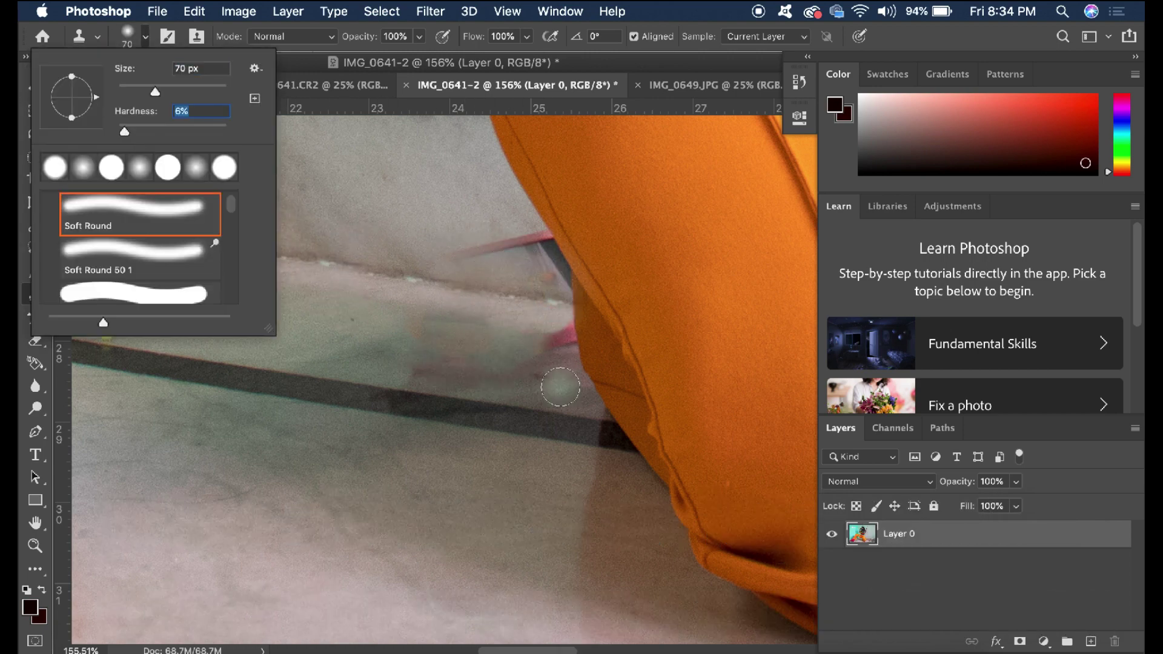
pyautogui.click(559, 386)
pyautogui.press('XF86AudioRaiseVolume')
pyautogui.keyDown('alt'); pyautogui.click(469, 301); pyautogui.keyUp('alt')
pyautogui.moveTo(545, 347); pyautogui.dragTo(559, 334)
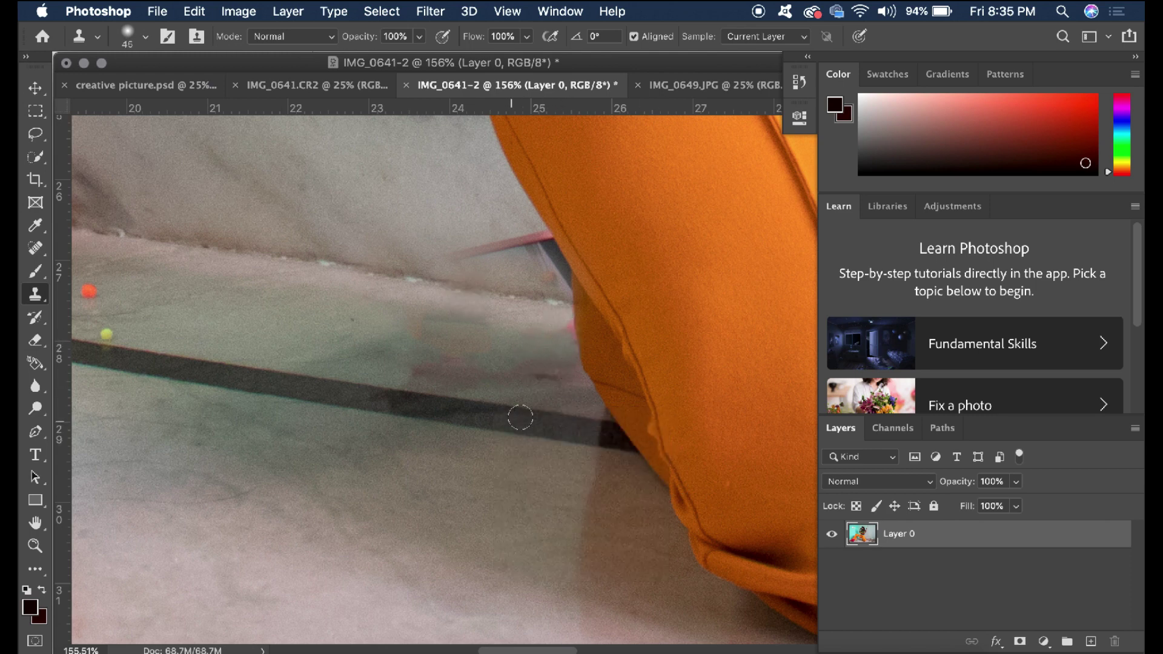
# Lower the Clone Stamp opacity to 61% and clone floor texture over the smudged patch left of the knee
pyautogui.press(']')
pyautogui.press(']')
pyautogui.press(']')
pyautogui.press(']')
pyautogui.press(']')
pyautogui.press(']')
pyautogui.press(']')
pyautogui.moveTo(381, 344); pyautogui.dragTo(388, 348)
pyautogui.keyDown('alt'); pyautogui.click(299, 314); pyautogui.keyUp('alt')
pyautogui.click(419, 37)
pyautogui.moveTo(420, 60); pyautogui.dragTo(387, 60)
pyautogui.moveTo(429, 342)
pyautogui.mouseDown()
pyautogui.moveTo(296, 318)
pyautogui.moveTo(519, 364)
pyautogui.mouseUp()
# Clone wall texture over the pink streak of the phone's upper edge with a smaller Clone Stamp brush
pyautogui.press('[')
pyautogui.press('[')
pyautogui.press('[')
pyautogui.scroll(5, 422, 440)
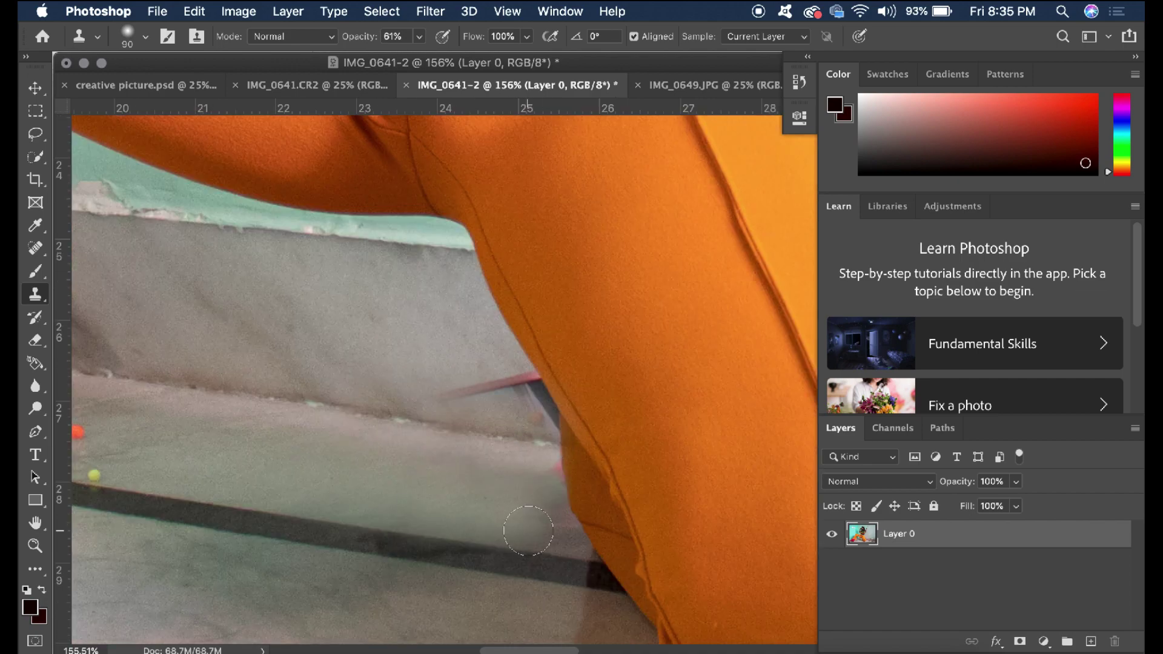
pyautogui.moveTo(502, 381)
pyautogui.mouseDown()
pyautogui.moveTo(520, 391)
pyautogui.moveTo(501, 392)
pyautogui.mouseUp()
# Add a new layer and clone wall texture over the dark phone remnant along the trouser edge with a 90 px brush
pyautogui.click(1091, 641)
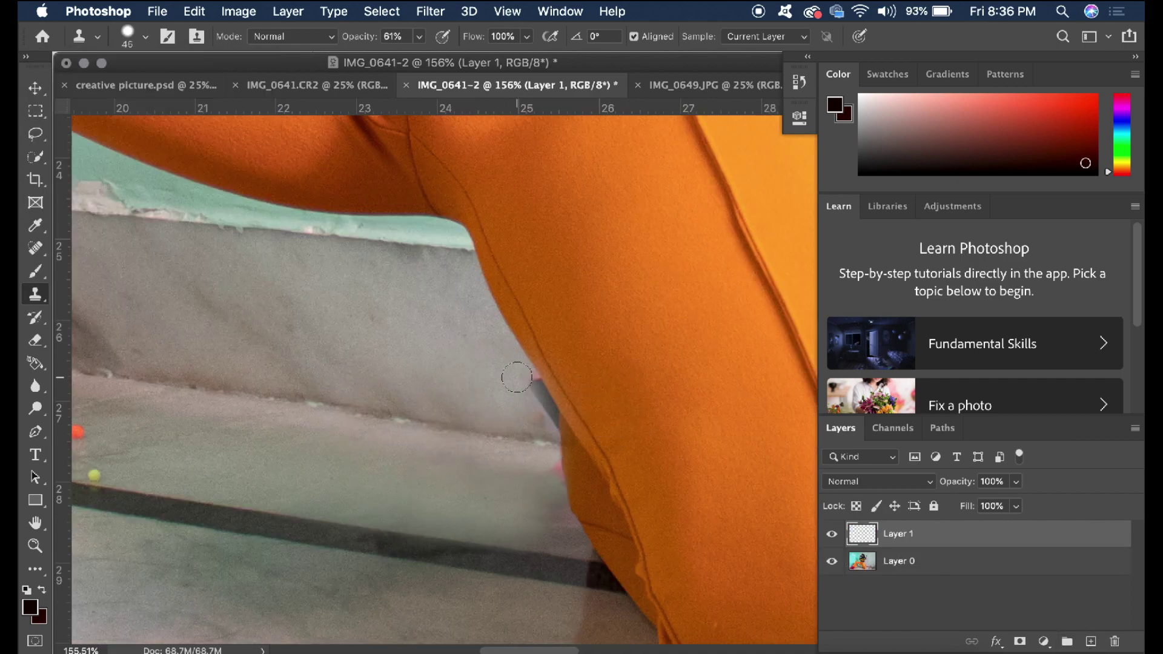
pyautogui.press(']')
pyautogui.press(']')
pyautogui.press(']')
pyautogui.press(']')
pyautogui.press(']')
pyautogui.moveTo(548, 402); pyautogui.dragTo(547, 409)
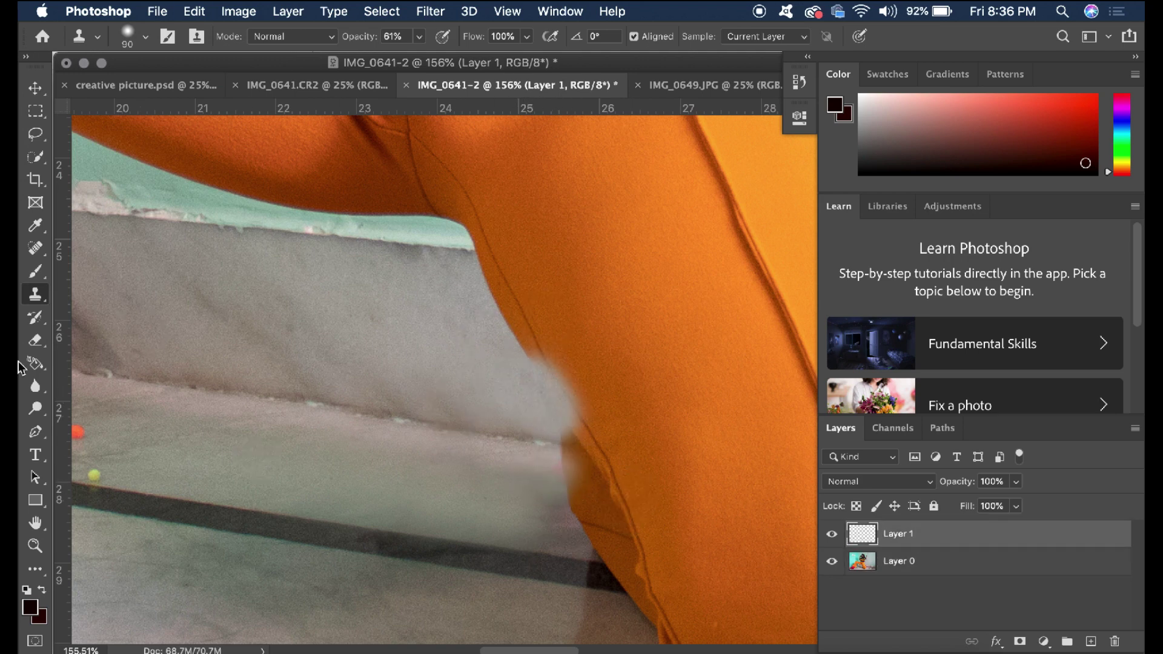
# Erase the cloned overlap from the trouser leg on the new layer with the 150 px Eraser
pyautogui.click(35, 340)
pyautogui.moveTo(600, 382); pyautogui.dragTo(619, 408)
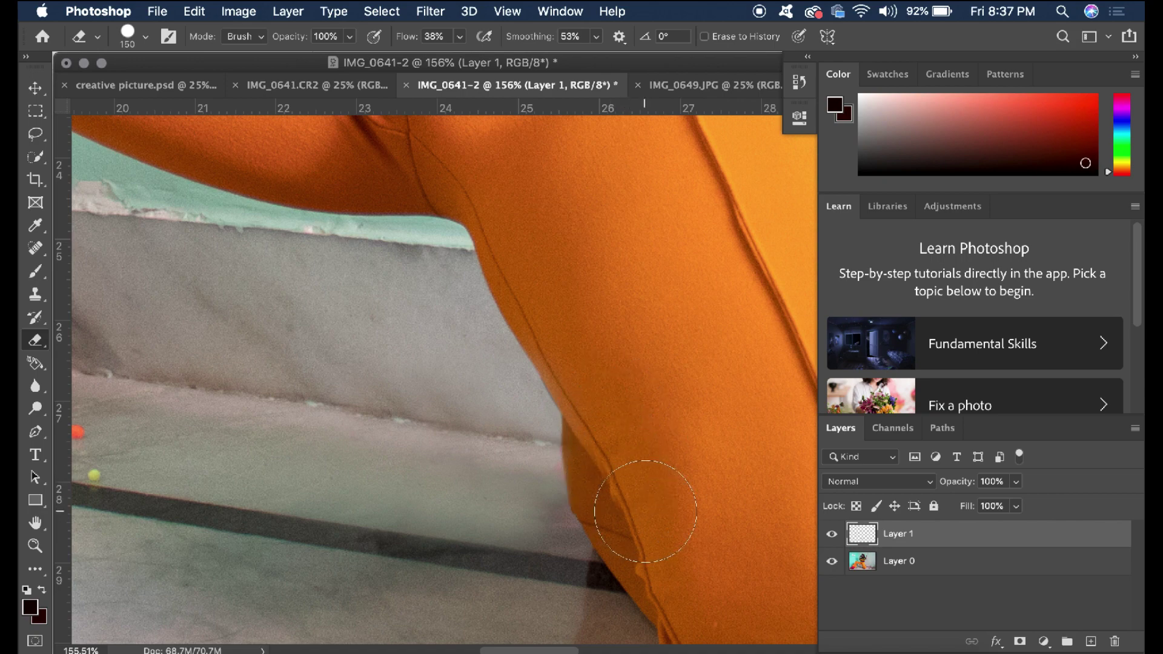
pyautogui.scroll(-10, 721, 497)
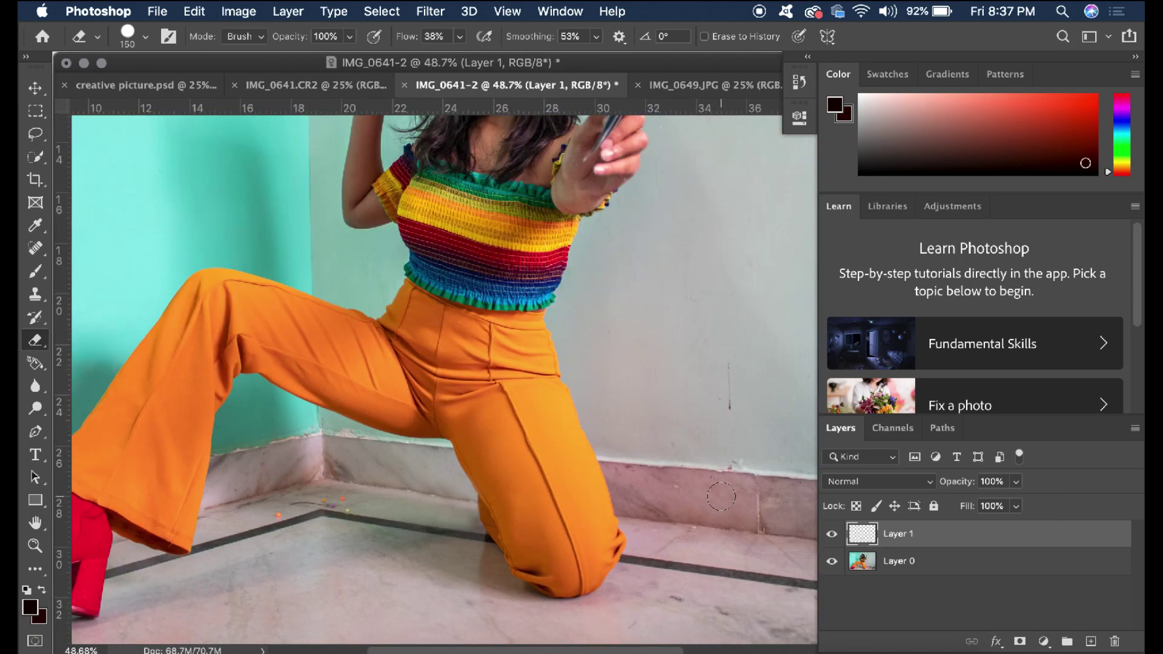
pyautogui.scroll(-4, 720, 497)
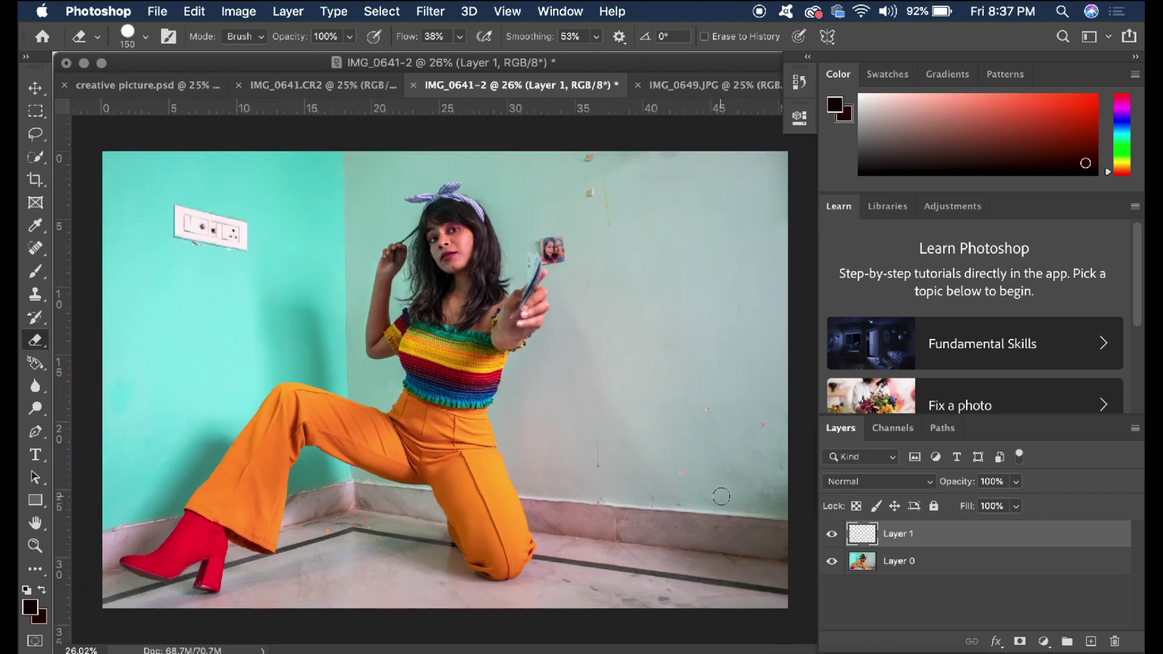
pyautogui.scroll(-2, 248, 252)
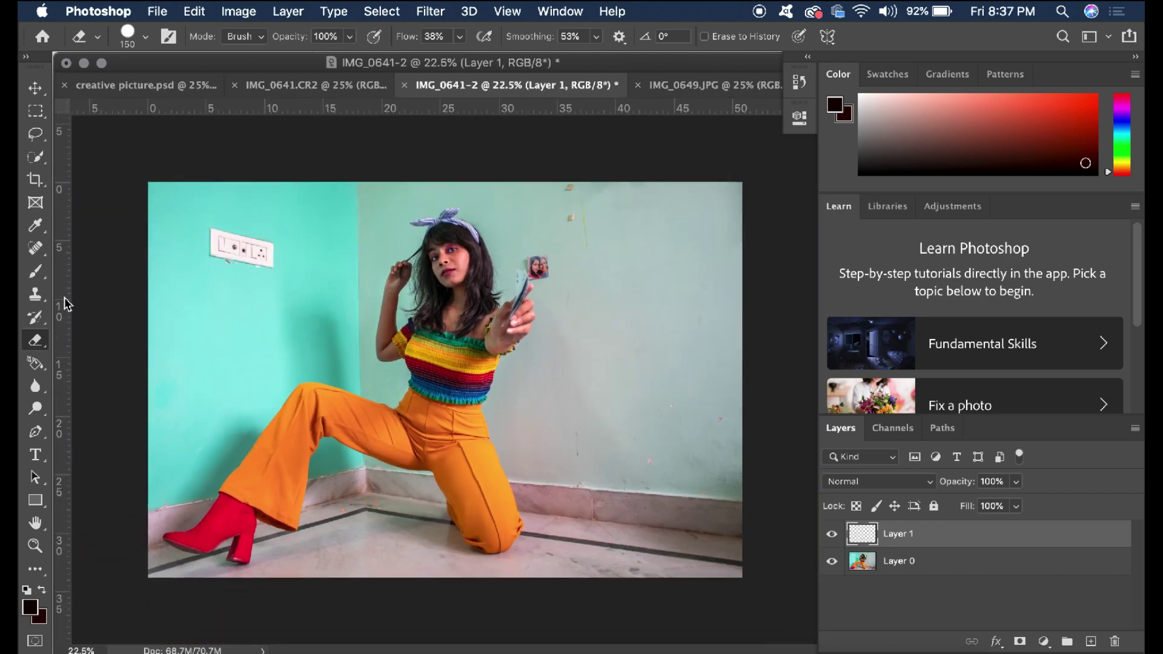
pyautogui.click(38, 89)
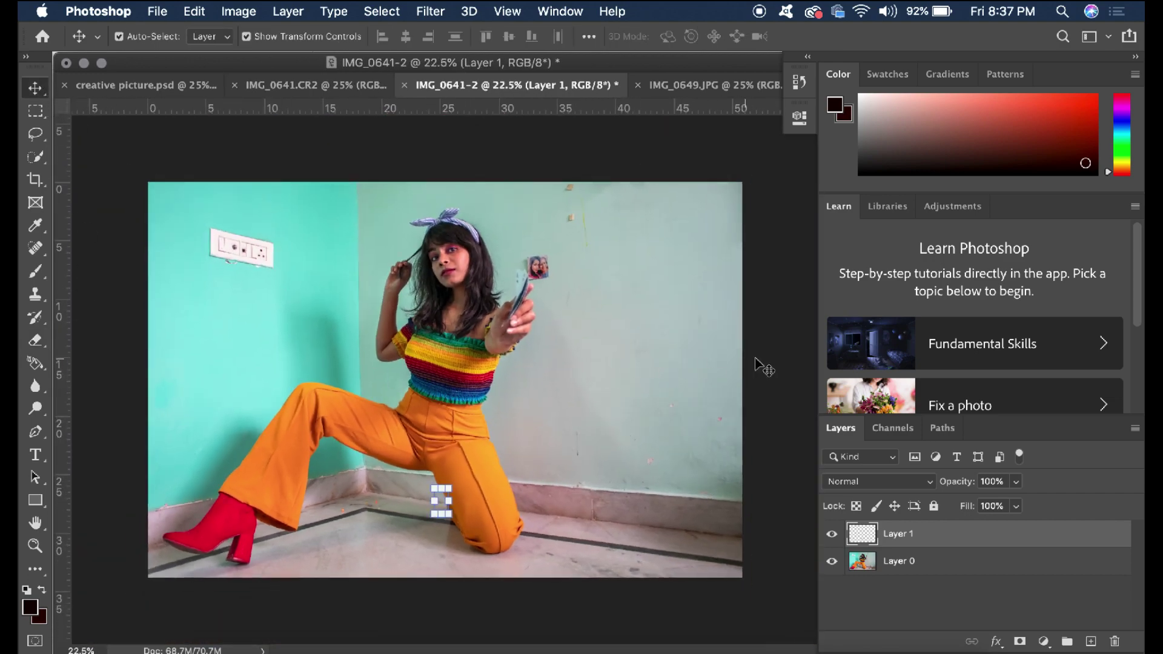
pyautogui.click(757, 363)
pyautogui.scroll(-1, 554, 375)
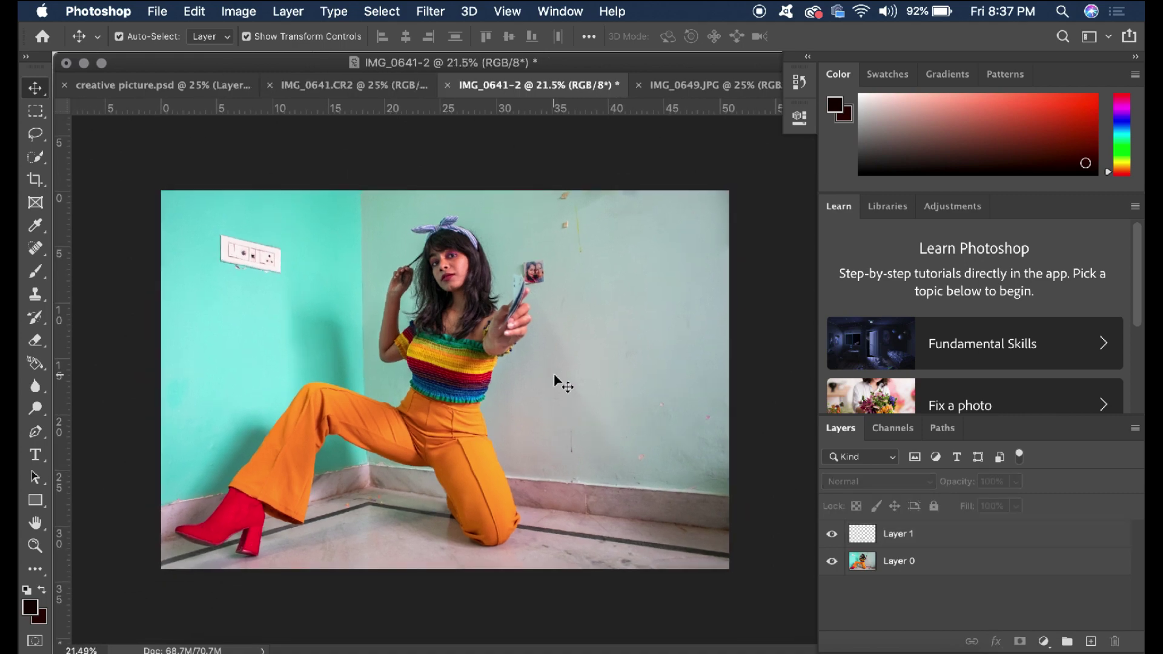
# Open the Camera Raw Filter on the photo layer and bring up the Color Mixer's hue settings
pyautogui.click(480, 357)
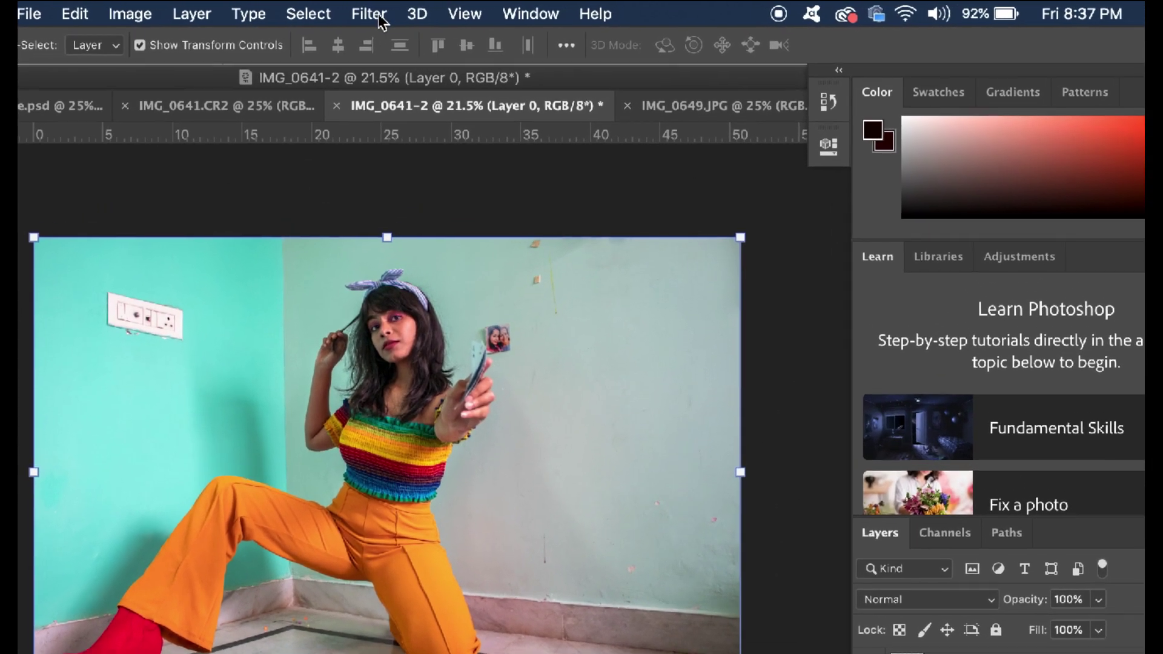
pyautogui.click(378, 14)
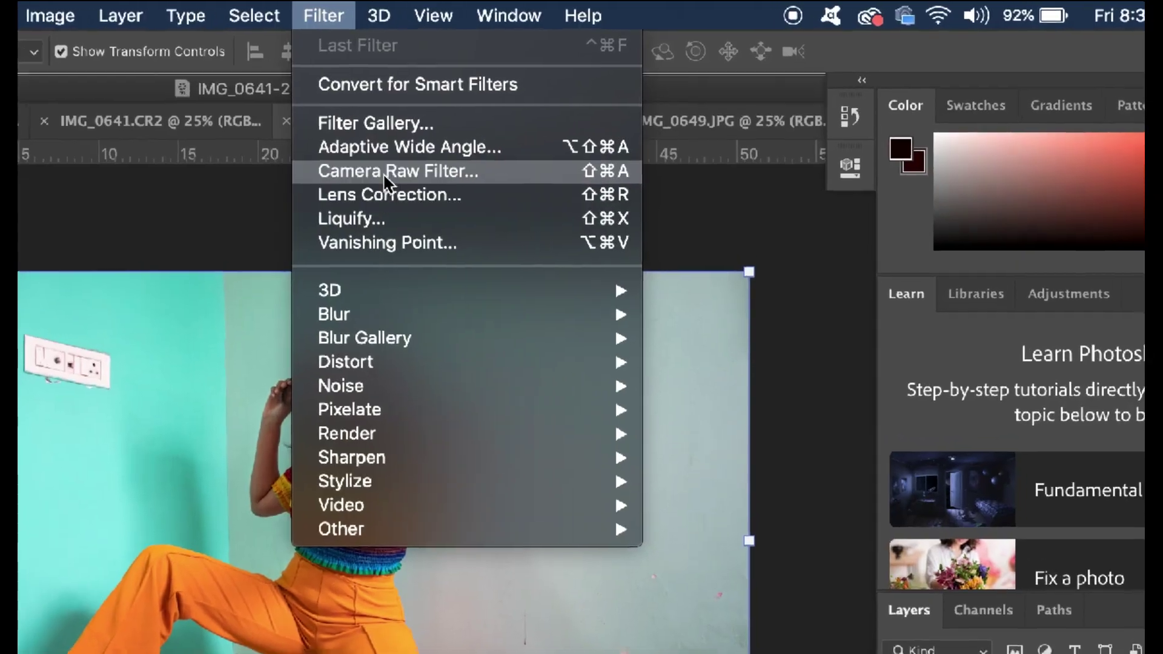
pyautogui.click(422, 151)
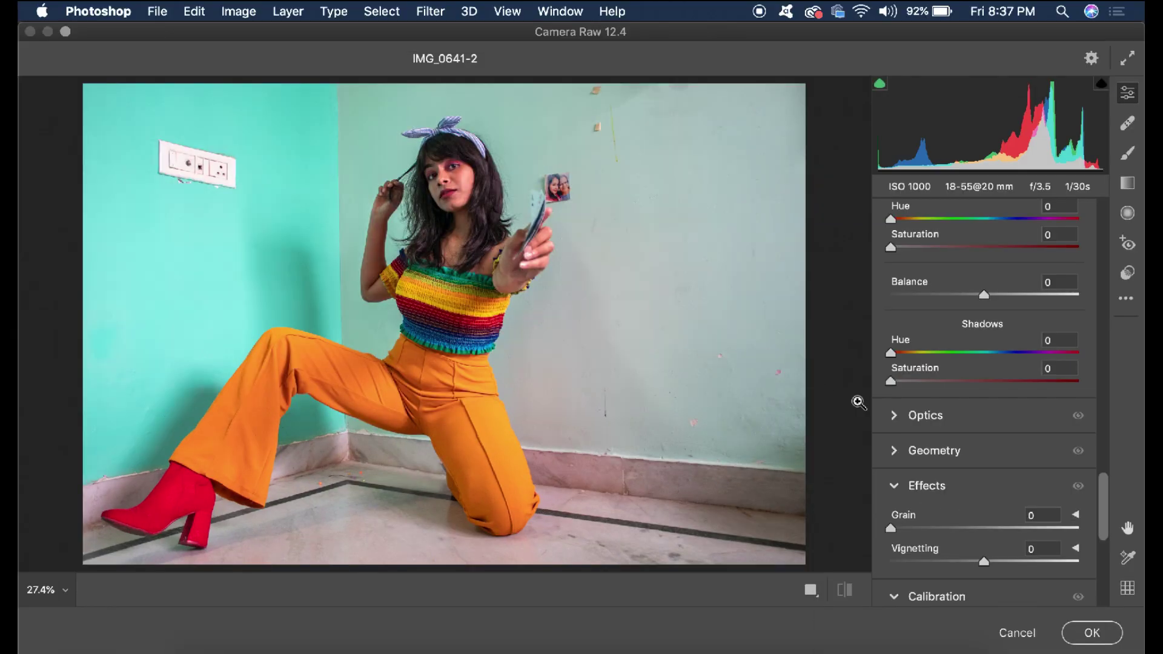
pyautogui.scroll(15, 998, 344)
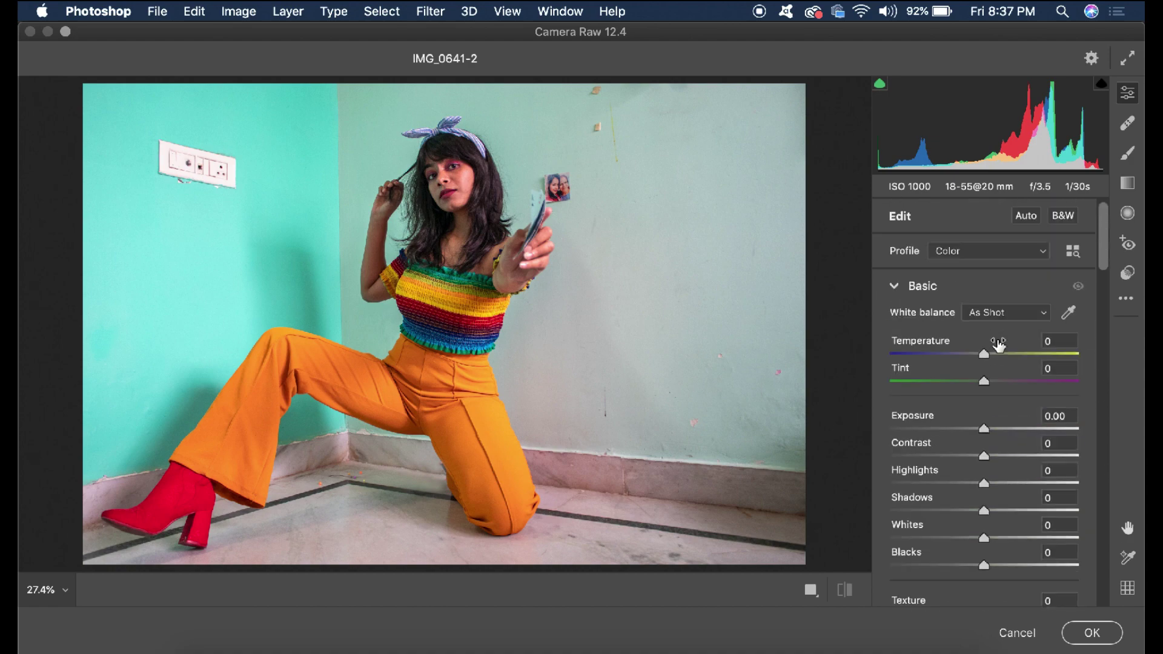
pyautogui.scroll(-8, 998, 344)
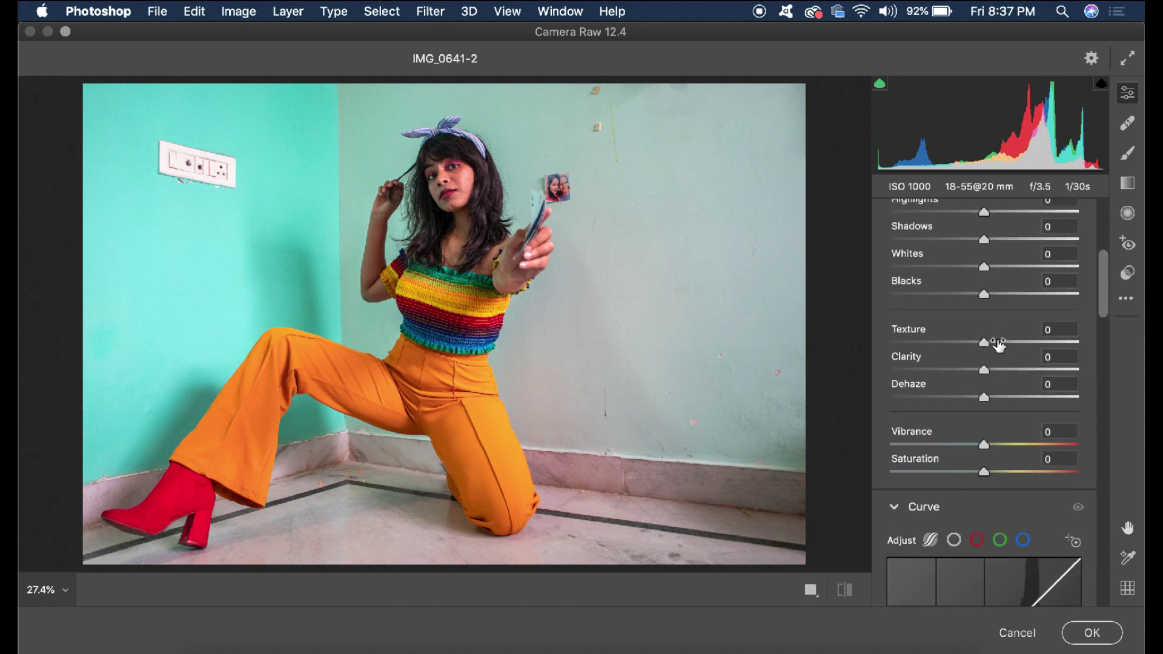
pyautogui.scroll(2, 998, 344)
pyautogui.scroll(-10, 998, 343)
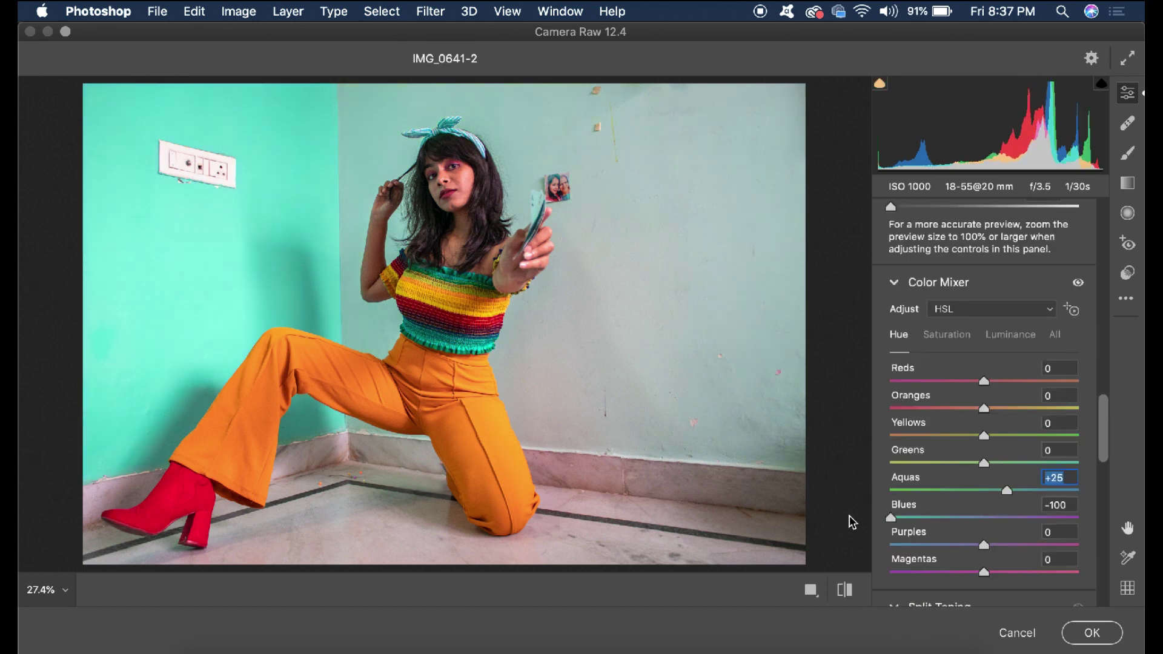
# Set the hues to Reds -43, Yellows -43, Greens -37, Aquas +39 and Blues -42 and apply the filter
pyautogui.moveTo(1007, 491)
pyautogui.mouseDown()
pyautogui.moveTo(1047, 492)
pyautogui.moveTo(1020, 491)
pyautogui.mouseUp()
pyautogui.moveTo(984, 436); pyautogui.dragTo(943, 439)
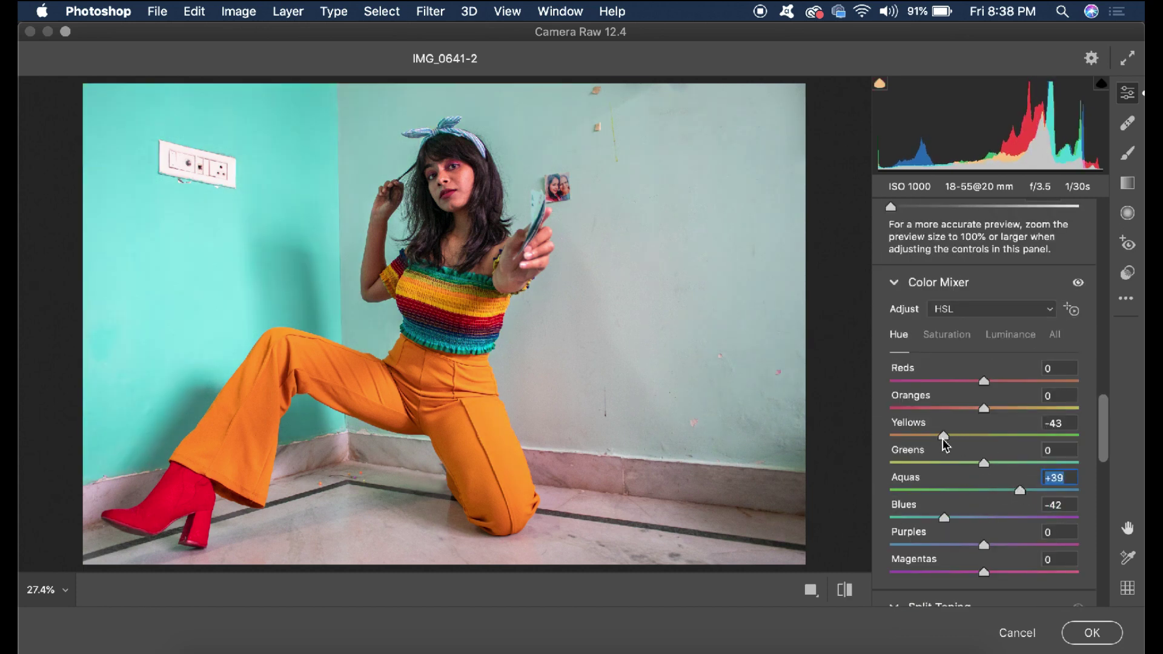
pyautogui.moveTo(983, 383); pyautogui.dragTo(953, 397)
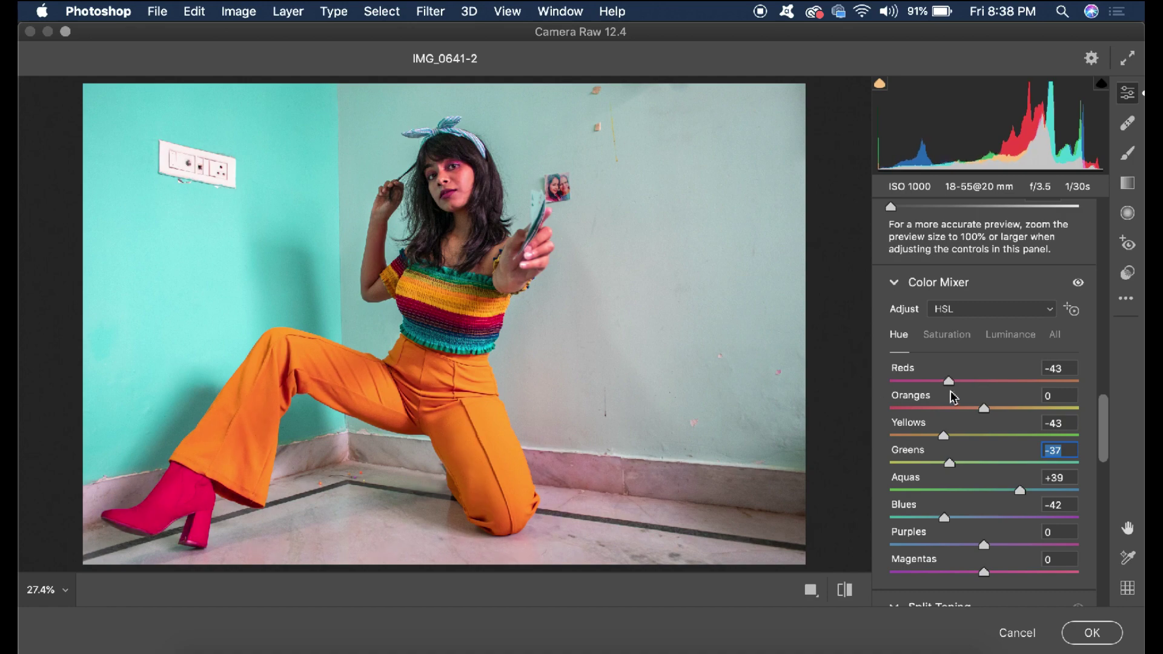
pyautogui.click(1088, 634)
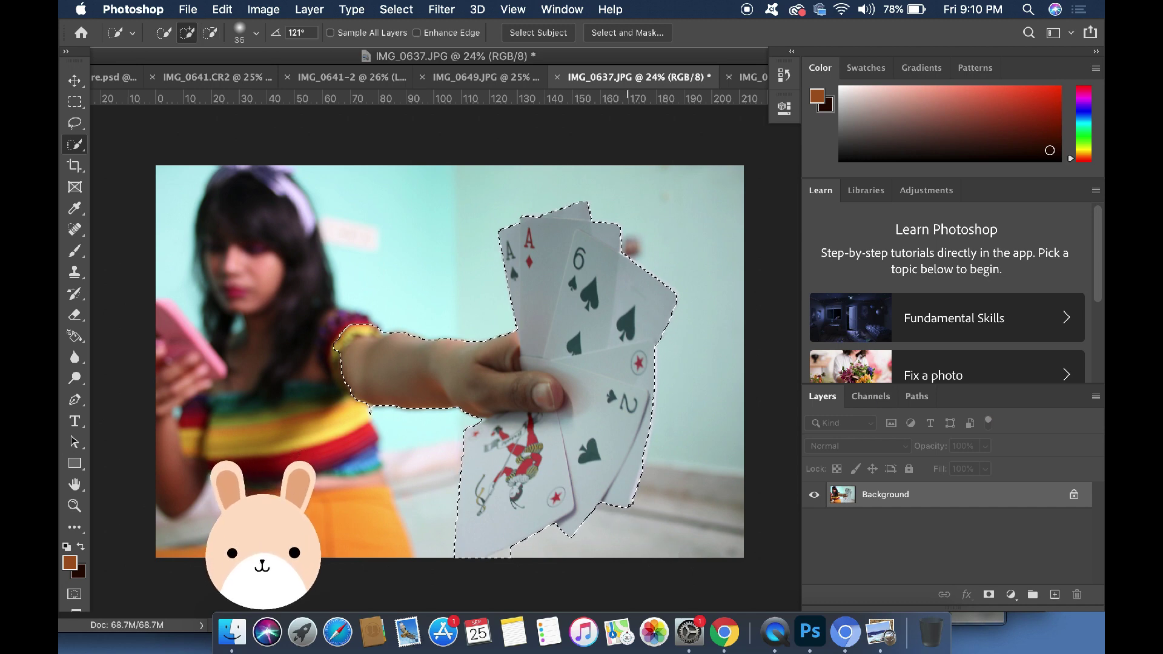
# Refine the quick selection along the edges of the playing cards and undo the stray selection strokes
pyautogui.press('alt')
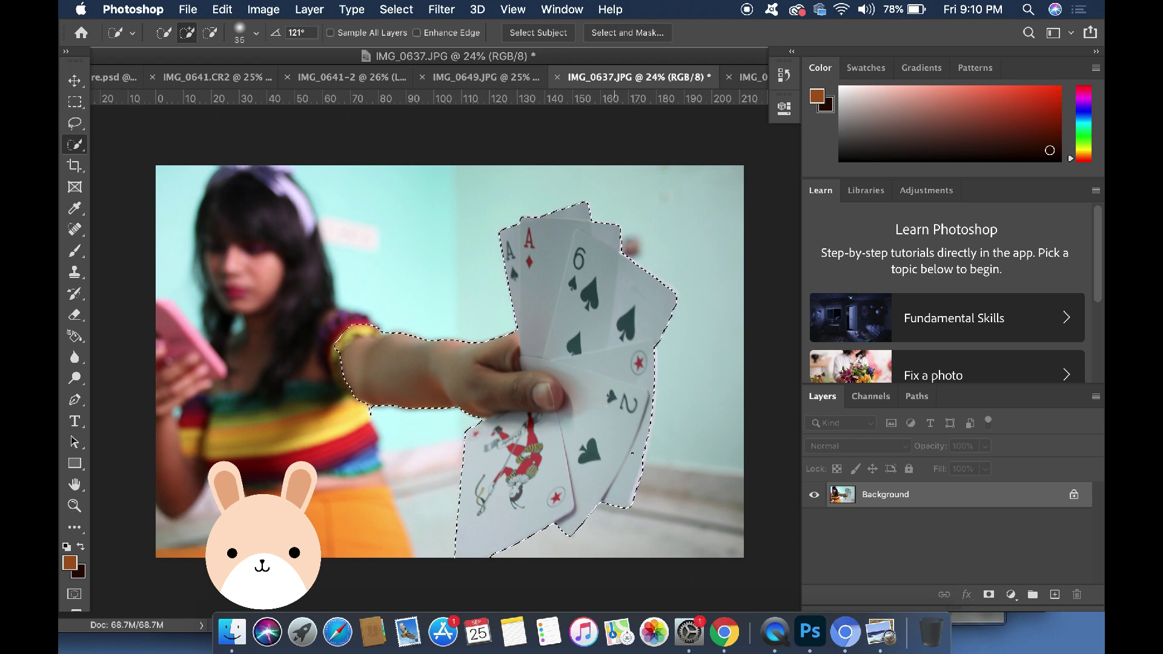
pyautogui.scroll(4, 632, 453)
pyautogui.scroll(-2, 632, 452)
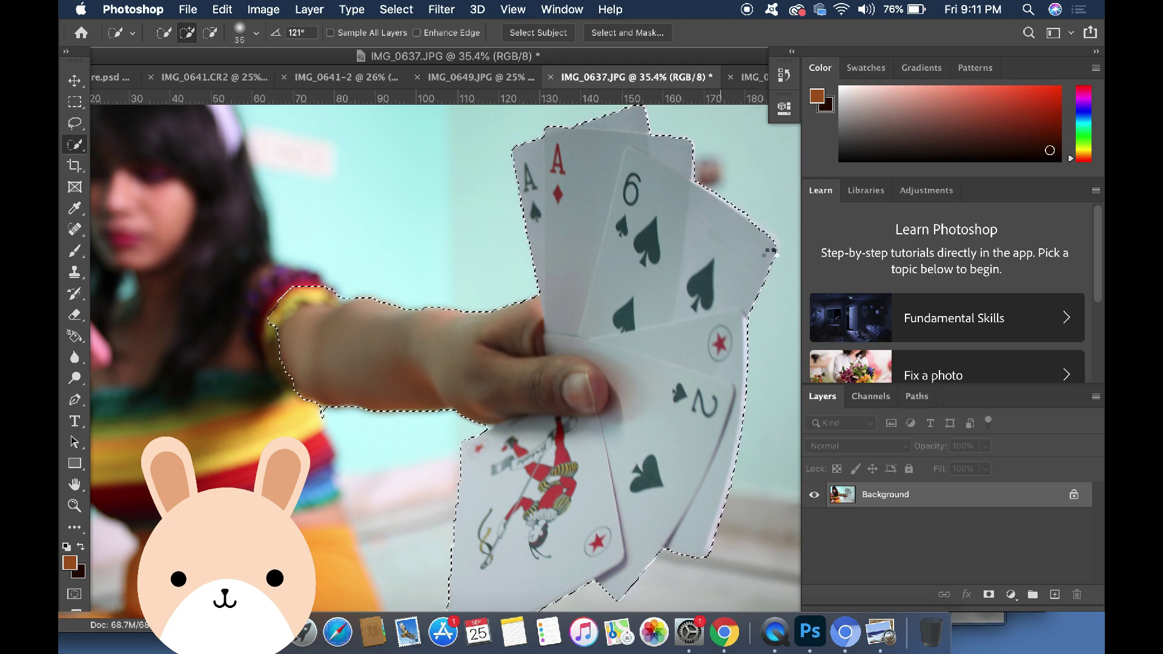
pyautogui.scroll(3, 585, 240)
pyautogui.press('super+z')
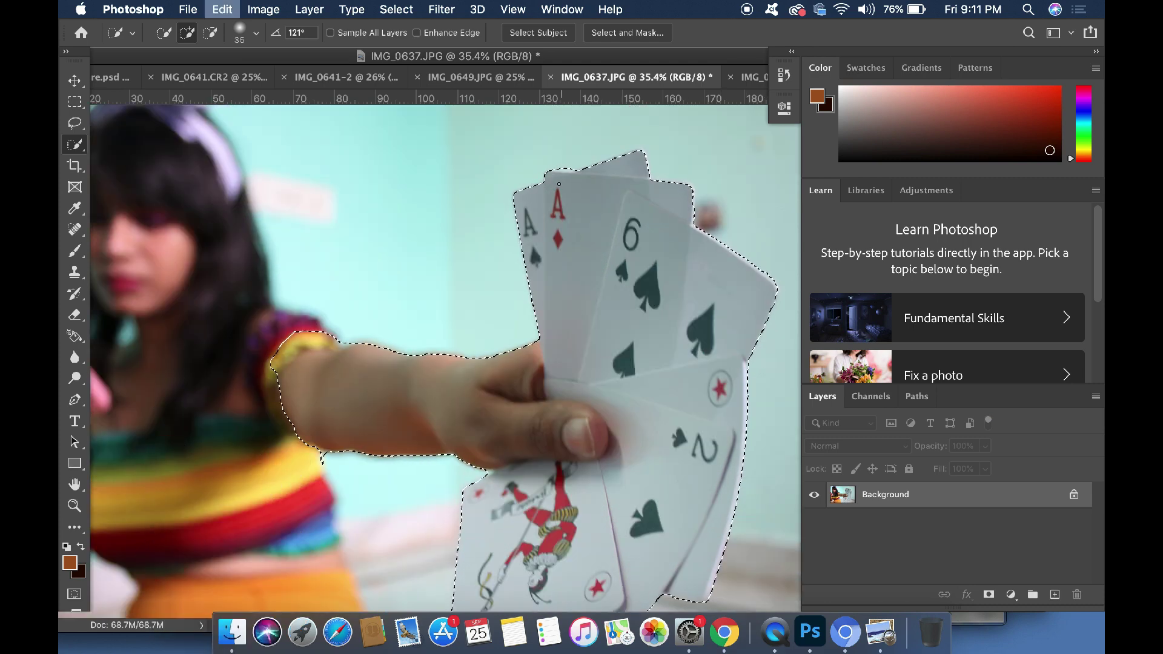
pyautogui.press('super+z')
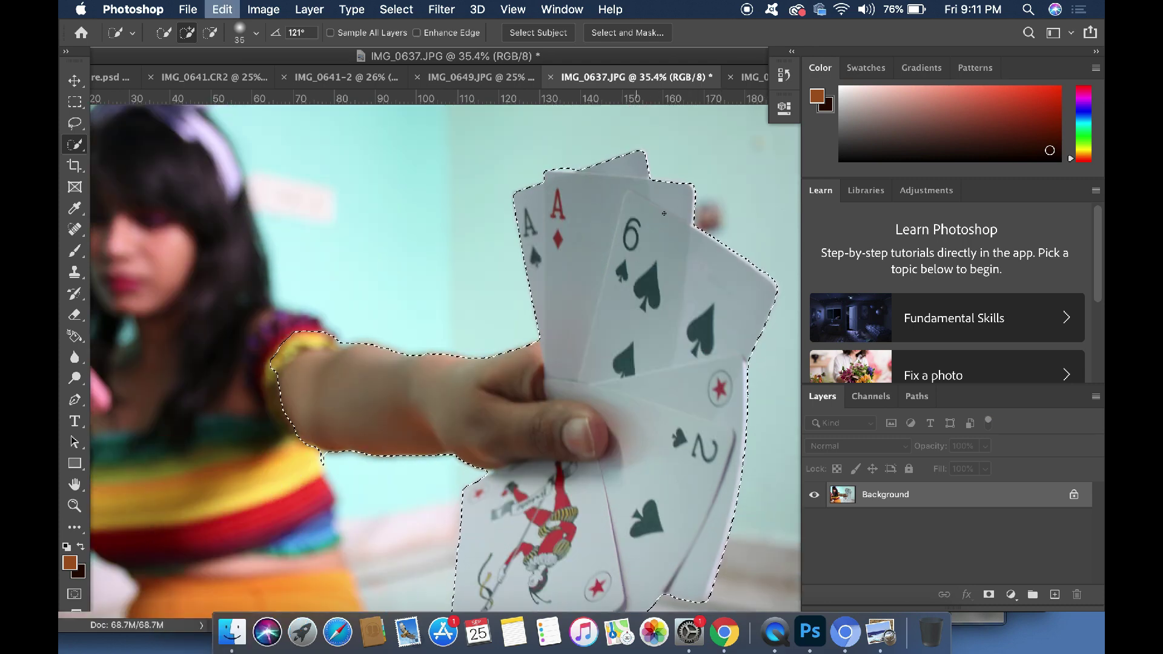
# Copy the selected hand with cards into the IMG_0641.CR2 document, accepting the colour profile conversion
pyautogui.press('super+0')
pyautogui.press('v')
pyautogui.press('super+BackSpace')
pyautogui.click(209, 79)
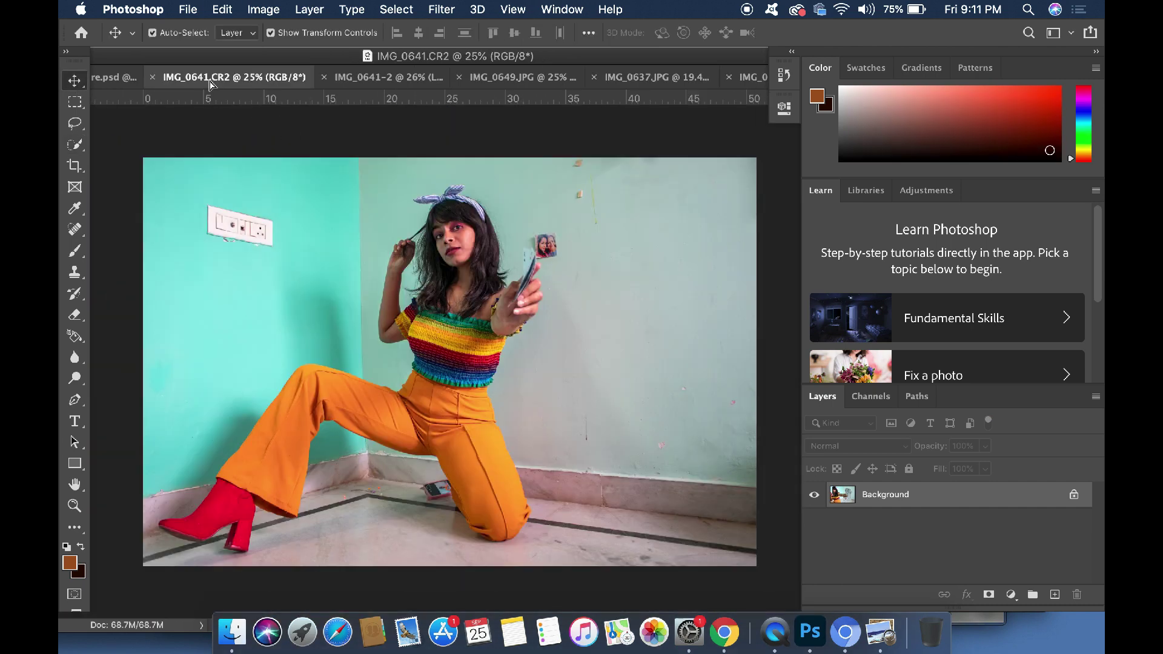
pyautogui.press('super+v')
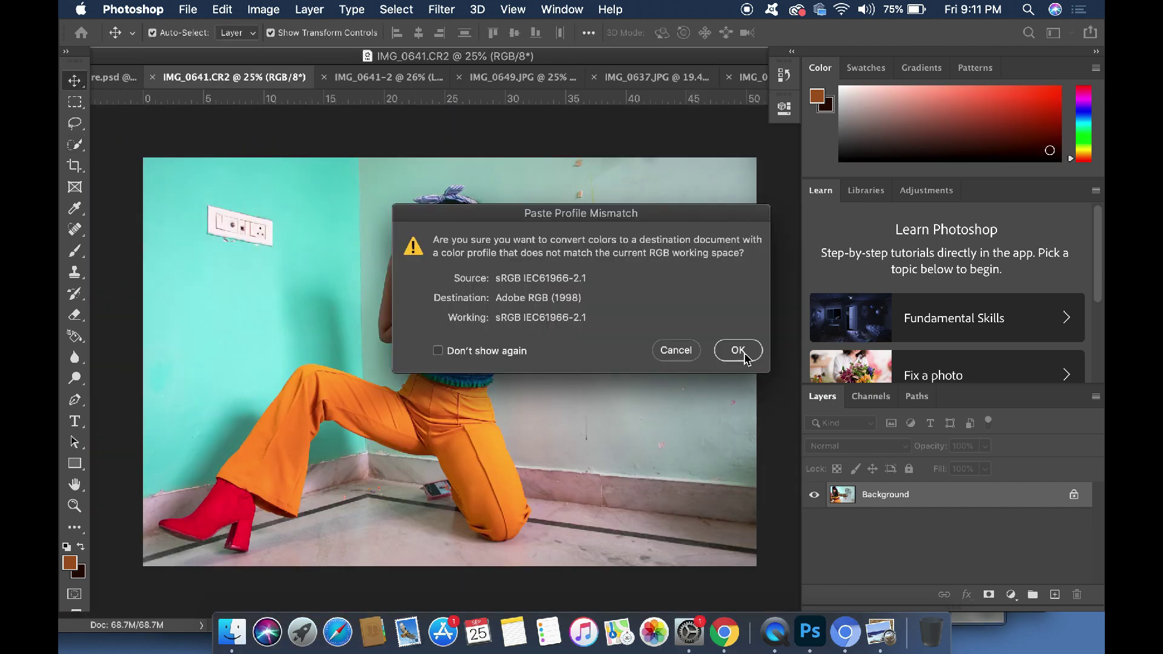
pyautogui.press('Return')
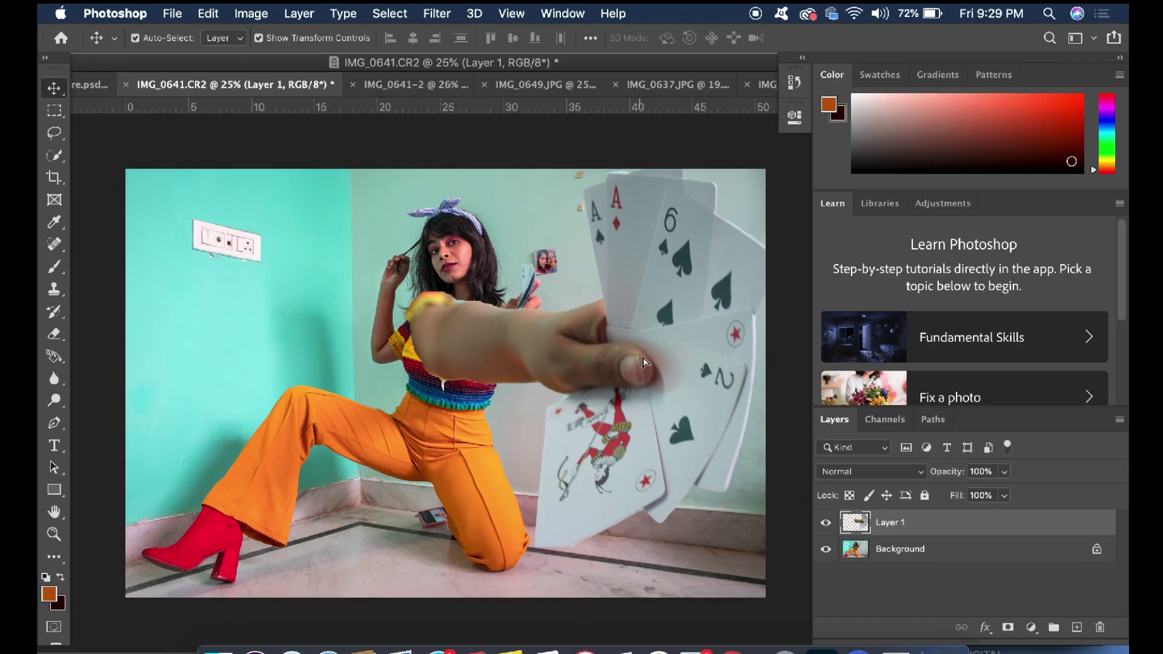
# Scale the pasted hand layer down to about 82% and position its arm end at the woman's raised forearm
pyautogui.moveTo(642, 339); pyautogui.dragTo(639, 364)
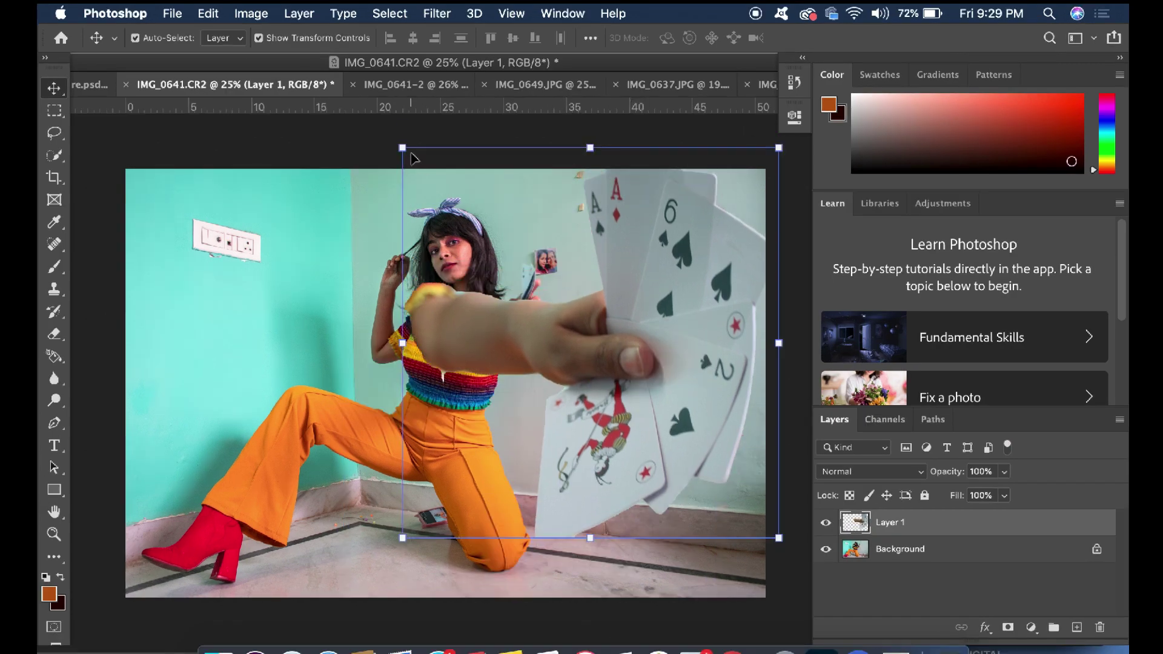
pyautogui.moveTo(403, 149); pyautogui.dragTo(414, 160)
pyautogui.press('Return')
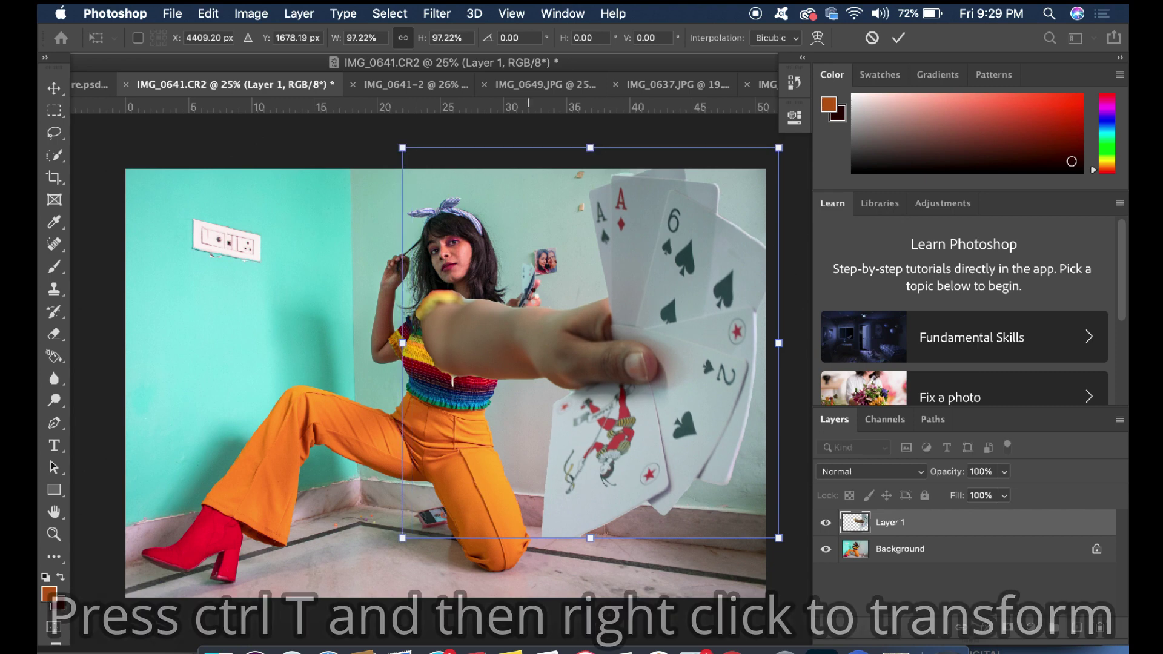
pyautogui.press('Return')
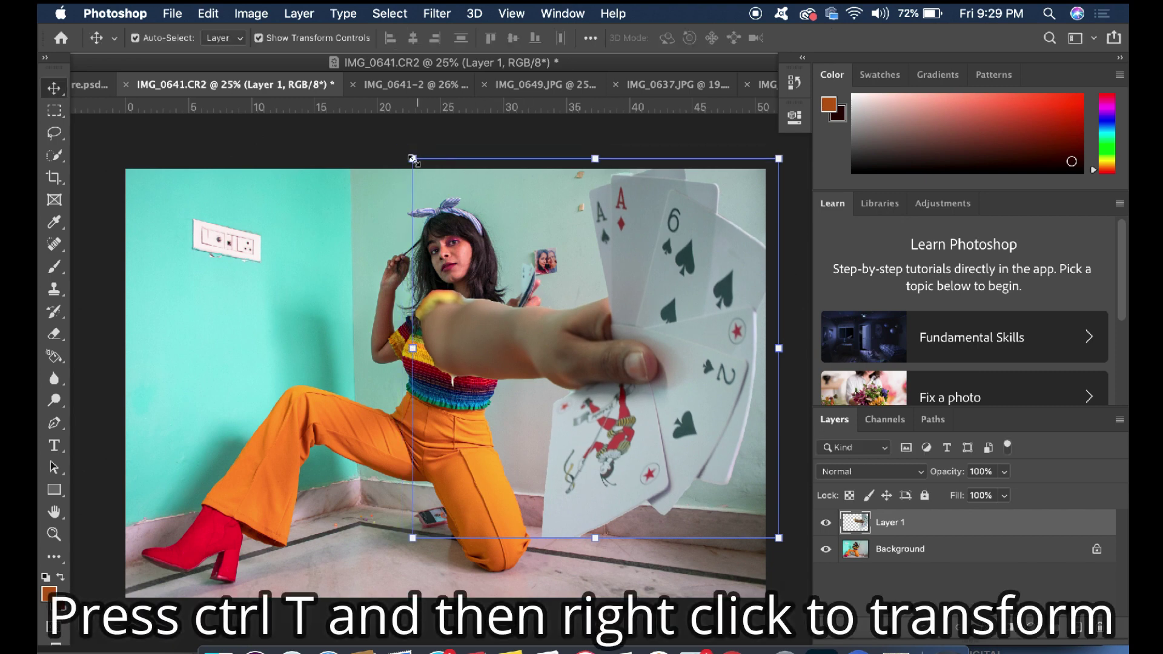
pyautogui.moveTo(414, 161); pyautogui.dragTo(478, 227)
pyautogui.moveTo(513, 377); pyautogui.dragTo(513, 338)
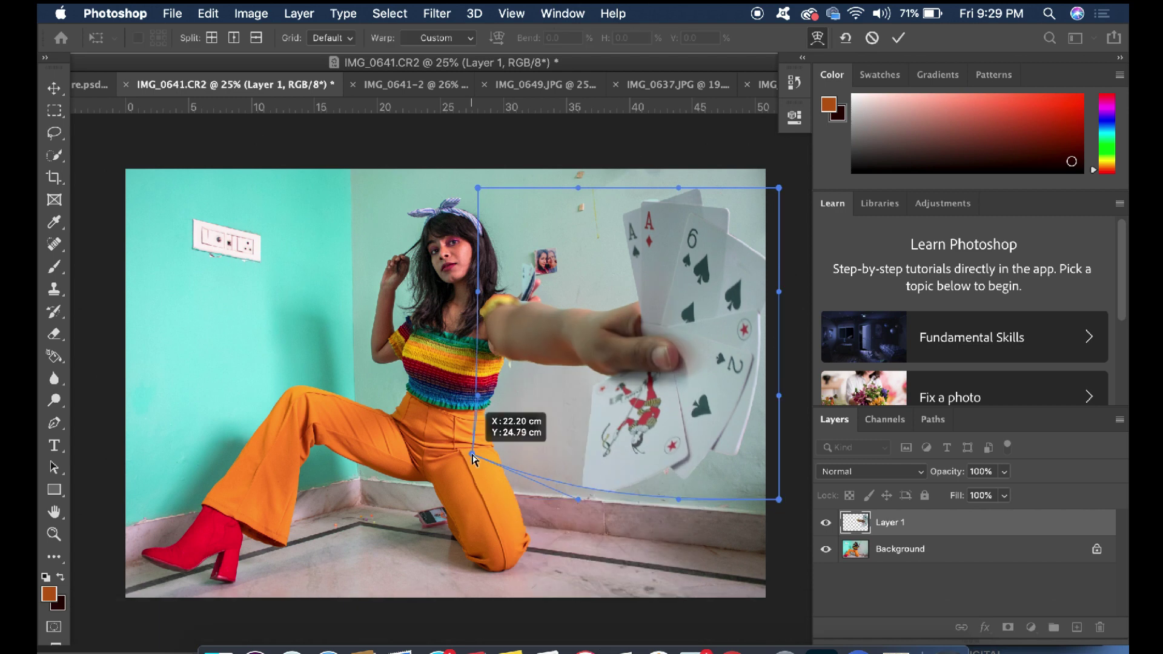
pyautogui.moveTo(485, 412); pyautogui.dragTo(504, 393)
pyautogui.press('Return')
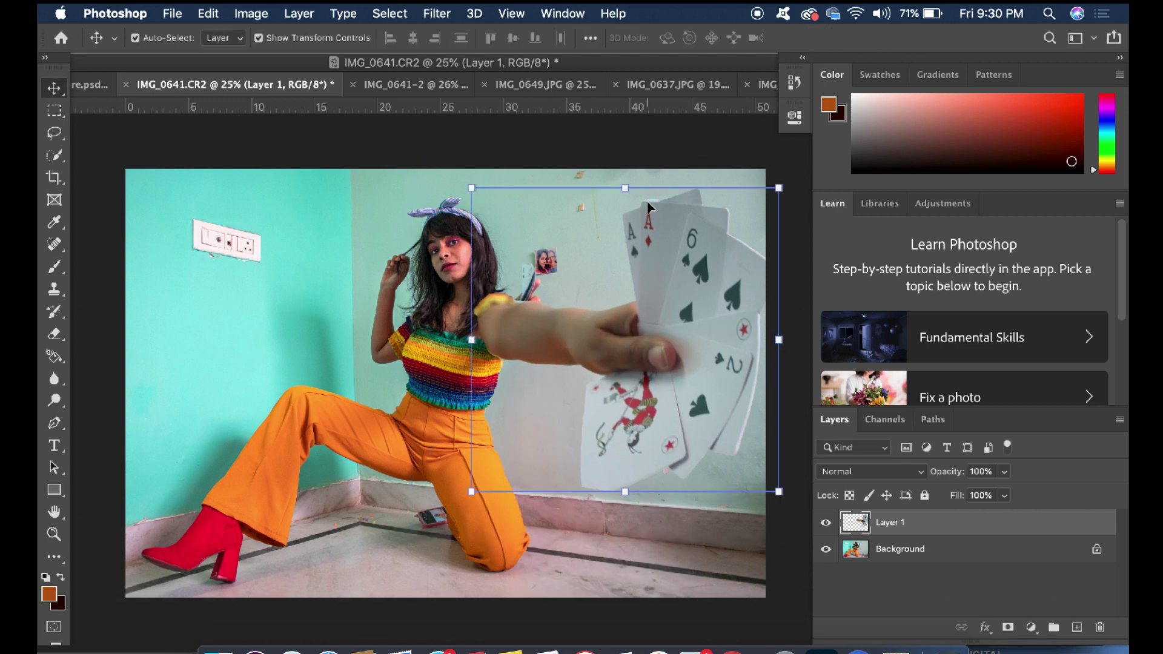
# Warp the arm end of the hand layer inward and erase its overlapping sleeve with the 150 px Eraser
pyautogui.press('super+t')
pyautogui.rightClick(506, 317)
pyautogui.click(539, 437)
pyautogui.moveTo(472, 189); pyautogui.dragTo(487, 214)
pyautogui.moveTo(501, 389)
pyautogui.mouseDown()
pyautogui.moveTo(505, 378)
pyautogui.moveTo(516, 393)
pyautogui.moveTo(514, 372)
pyautogui.mouseUp()
pyautogui.press('Return')
pyautogui.press('e')
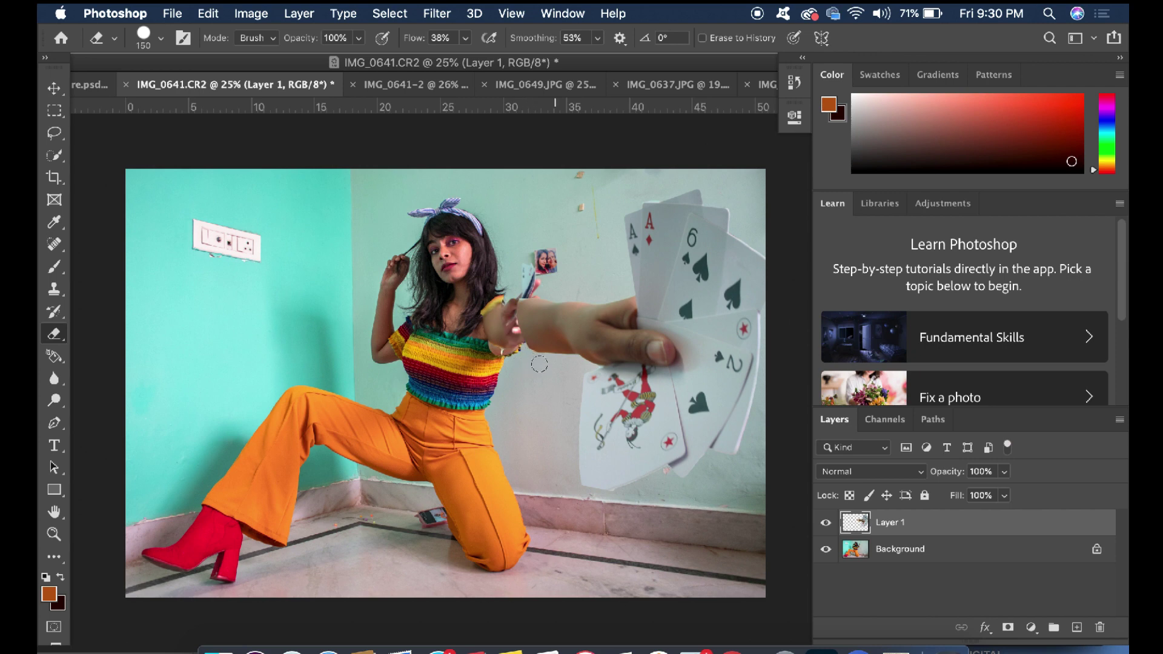
# Rotate the hand layer by about -8.4° and align its wrist with the woman's arm, ready for erasing
pyautogui.click(54, 88)
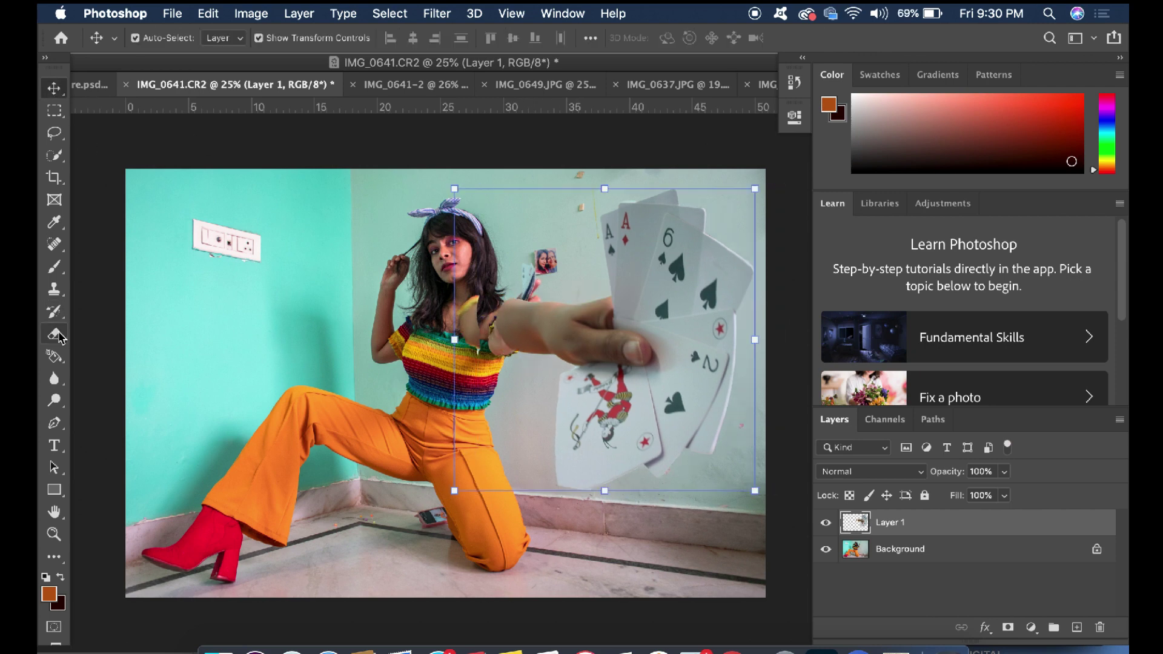
pyautogui.moveTo(568, 334)
pyautogui.mouseDown()
pyautogui.moveTo(524, 341)
pyautogui.moveTo(551, 334)
pyautogui.mouseUp()
pyautogui.moveTo(772, 180); pyautogui.dragTo(741, 153)
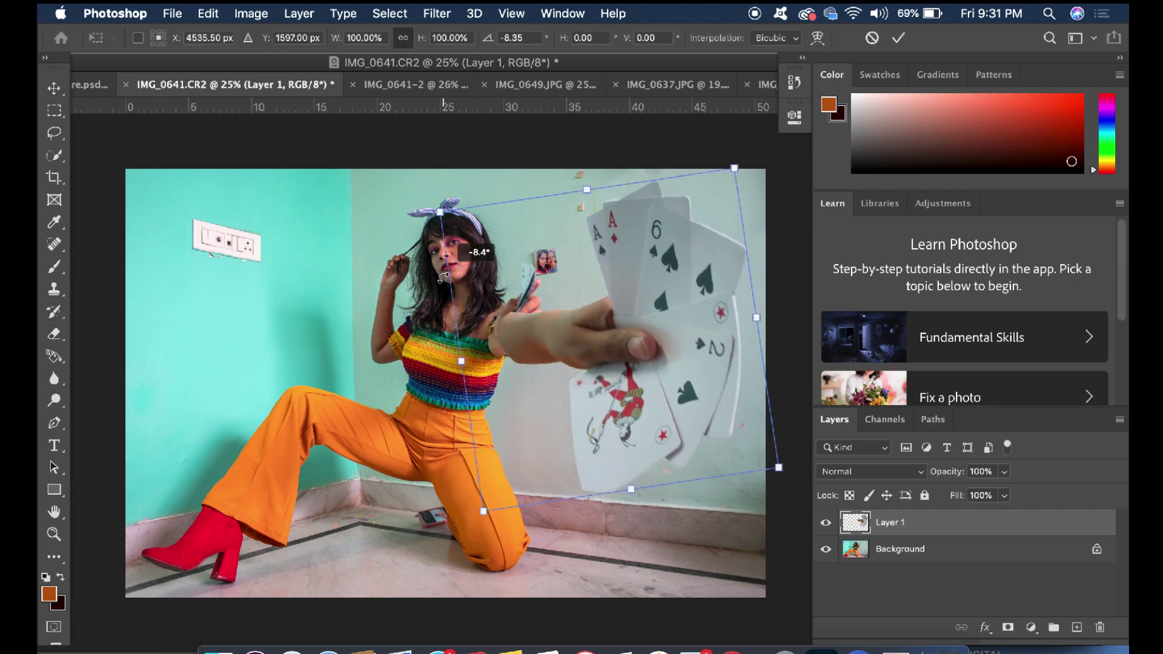
pyautogui.moveTo(576, 336); pyautogui.dragTo(518, 328)
pyautogui.press('Return')
pyautogui.press('e')
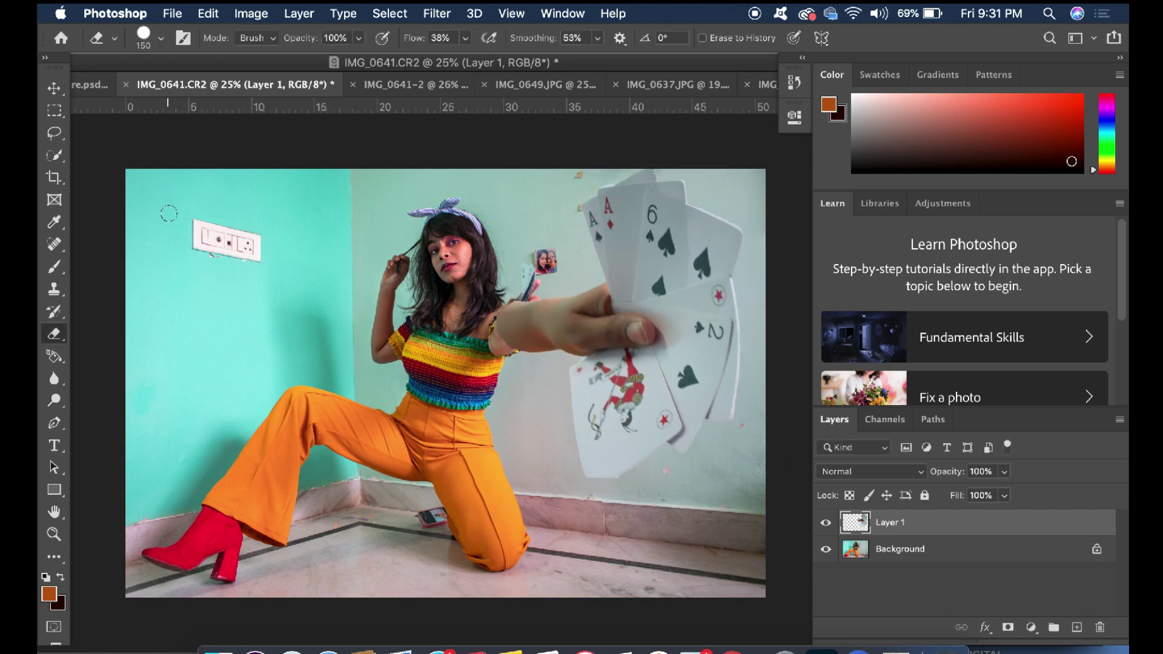
# Open the Camera Raw Filter on the hand layer and set Exposure +0.35, Contrast +40, Highlights -69, Shadows +37, Whites -33 and Blacks -16
pyautogui.click(54, 88)
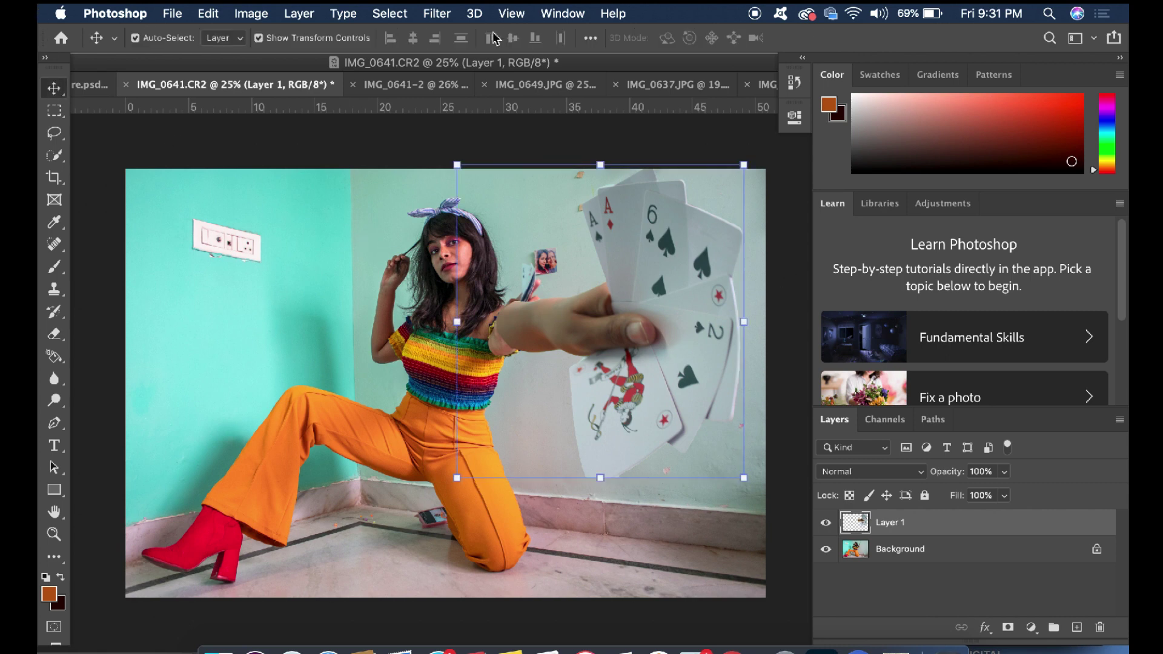
pyautogui.click(437, 13)
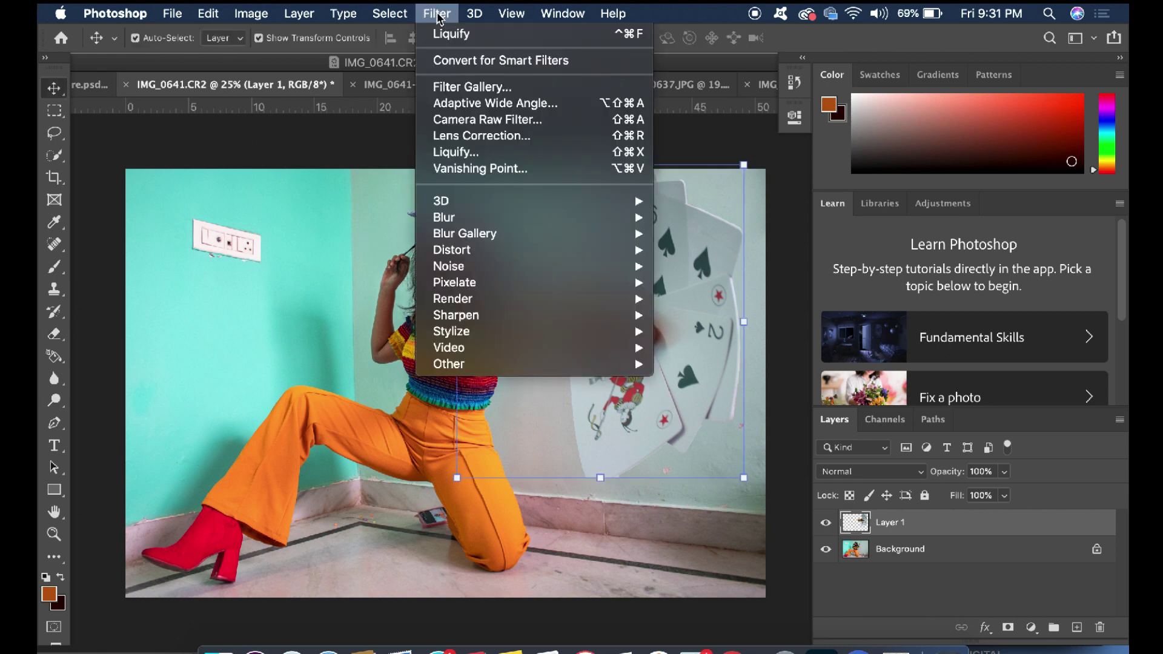
pyautogui.click(498, 121)
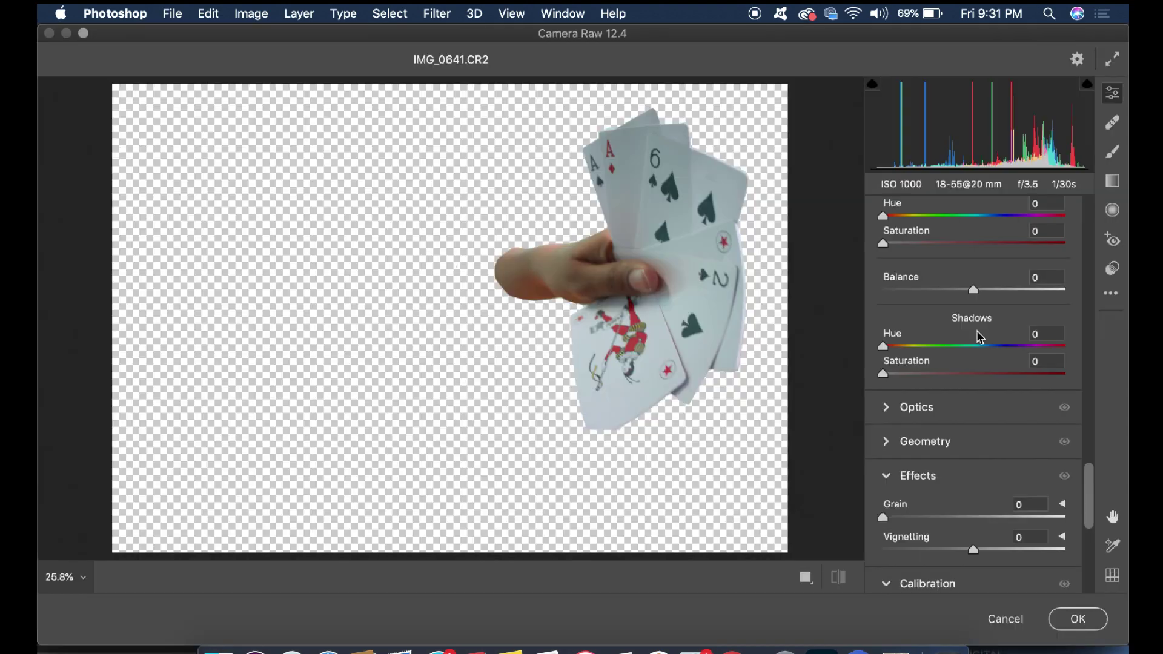
pyautogui.scroll(15, 976, 331)
pyautogui.moveTo(973, 420); pyautogui.dragTo(979, 421)
pyautogui.moveTo(973, 447); pyautogui.dragTo(1010, 463)
pyautogui.scroll(-3, 993, 463)
pyautogui.moveTo(973, 405); pyautogui.dragTo(910, 406)
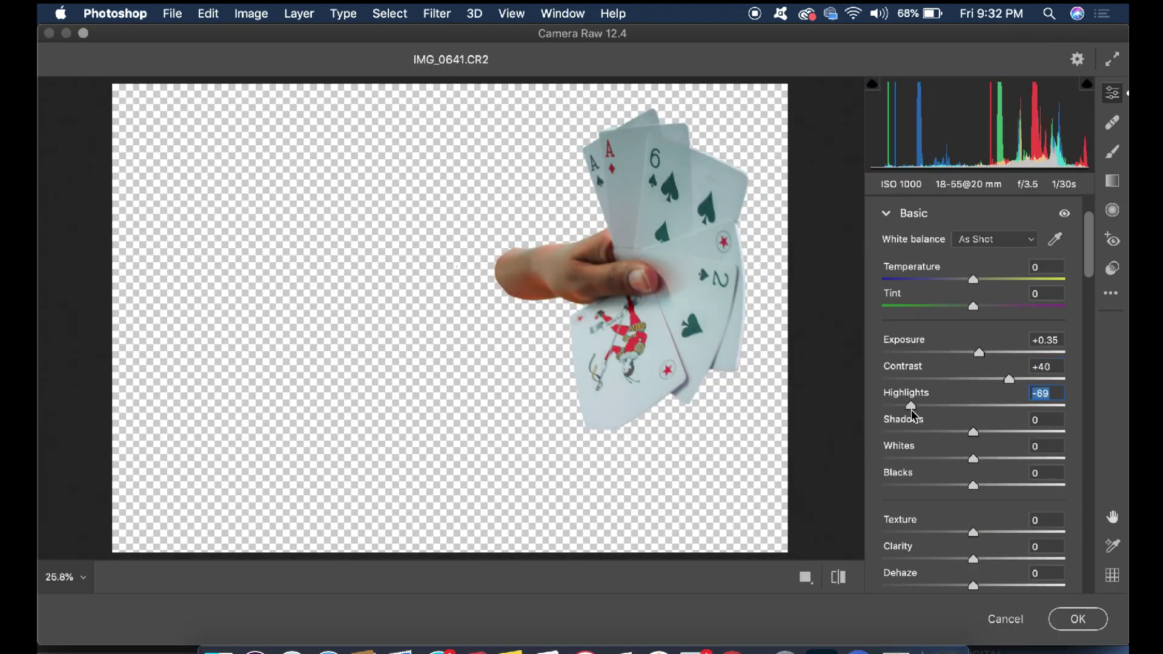
pyautogui.moveTo(973, 432); pyautogui.dragTo(943, 461)
pyautogui.scroll(-4, 972, 424)
pyautogui.moveTo(973, 395); pyautogui.dragTo(959, 396)
# Set the hand layer's Vibrance to +23 and slightly raise its Clarity, Dehaze and Texture
pyautogui.scroll(-4, 988, 419)
pyautogui.moveTo(973, 435); pyautogui.dragTo(994, 435)
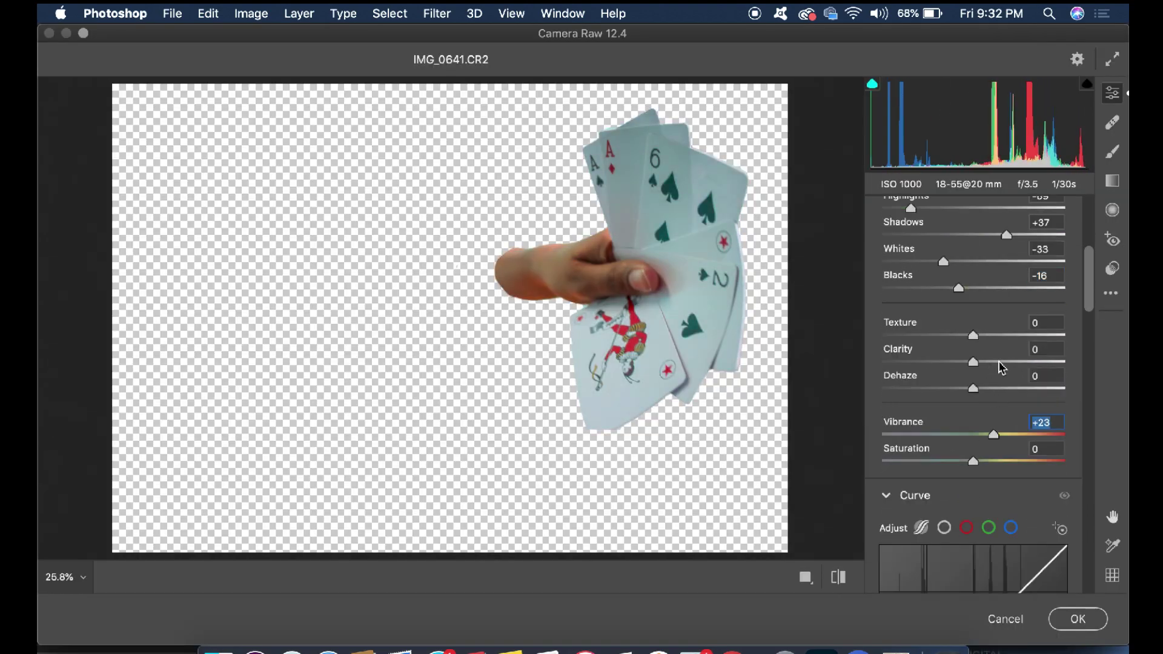
pyautogui.moveTo(973, 363); pyautogui.dragTo(997, 363)
pyautogui.moveTo(973, 388); pyautogui.dragTo(988, 389)
pyautogui.moveTo(973, 335); pyautogui.dragTo(983, 335)
# Set the tone curve's Lights to +8 and Highlights to -9, and lower the Darks slightly
pyautogui.scroll(-3, 988, 319)
pyautogui.scroll(-15, 975, 388)
pyautogui.scroll(3, 966, 436)
pyautogui.moveTo(973, 293); pyautogui.dragTo(979, 294)
pyautogui.moveTo(972, 267); pyautogui.dragTo(964, 269)
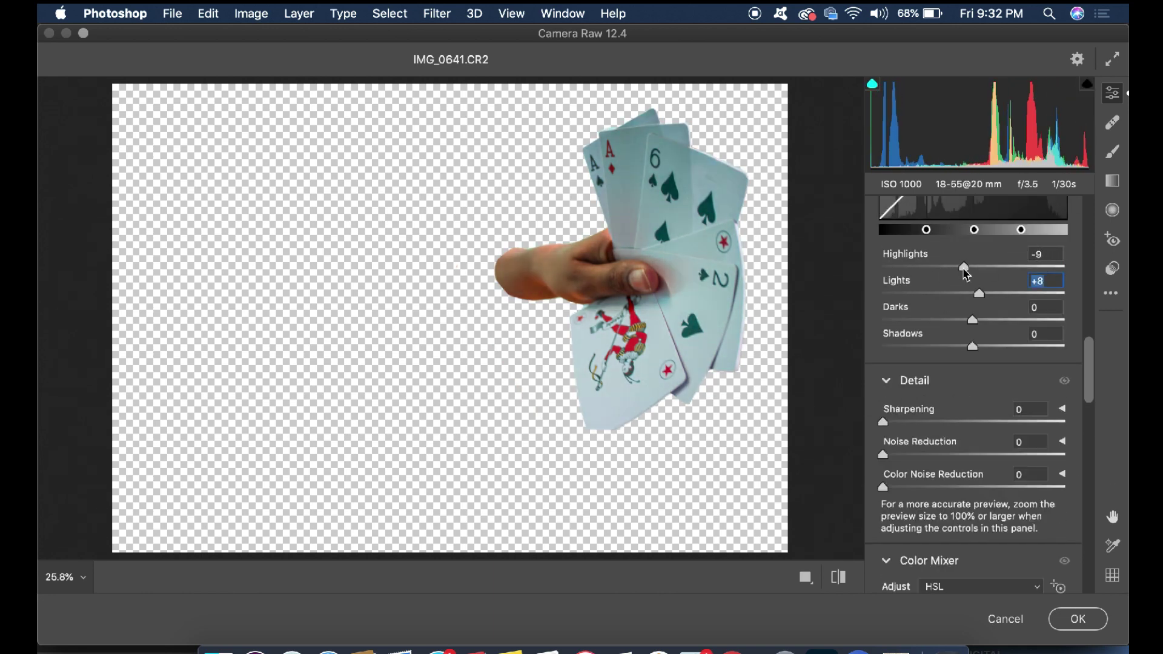
pyautogui.moveTo(972, 320); pyautogui.dragTo(970, 320)
# Set the calibration's Blue Primary hue to -22 and Green Primary hue to +5, and apply the filter
pyautogui.scroll(-6, 975, 363)
pyautogui.scroll(-15, 979, 448)
pyautogui.moveTo(973, 548); pyautogui.dragTo(953, 548)
pyautogui.moveTo(973, 463)
pyautogui.mouseDown()
pyautogui.moveTo(1027, 465)
pyautogui.moveTo(978, 467)
pyautogui.mouseUp()
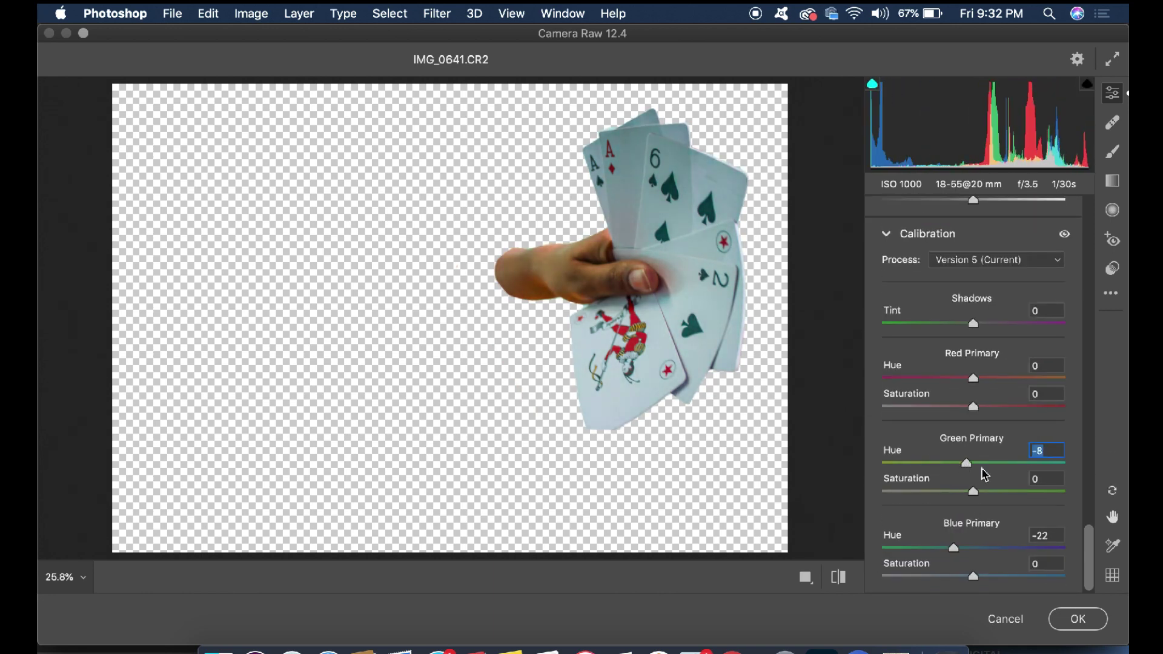
pyautogui.click(1077, 618)
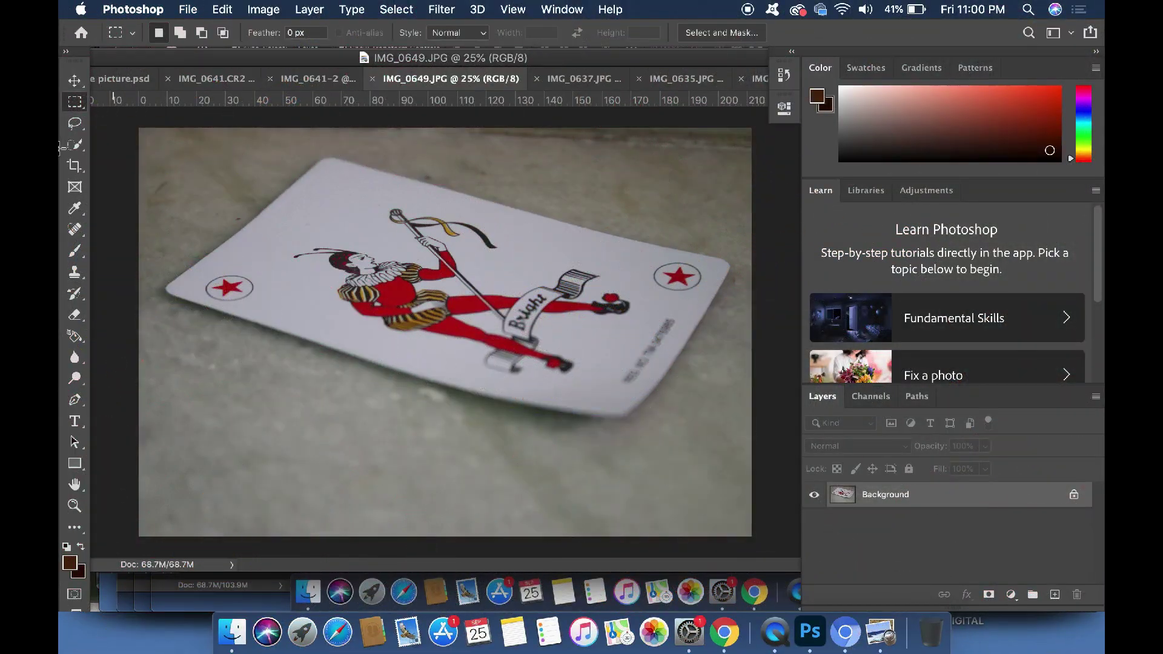
# Quick-select the joker card in IMG_0649.JPG and move it into IMG_0641-2, scaled to about 40% on the floor beside the knee
pyautogui.click(74, 147)
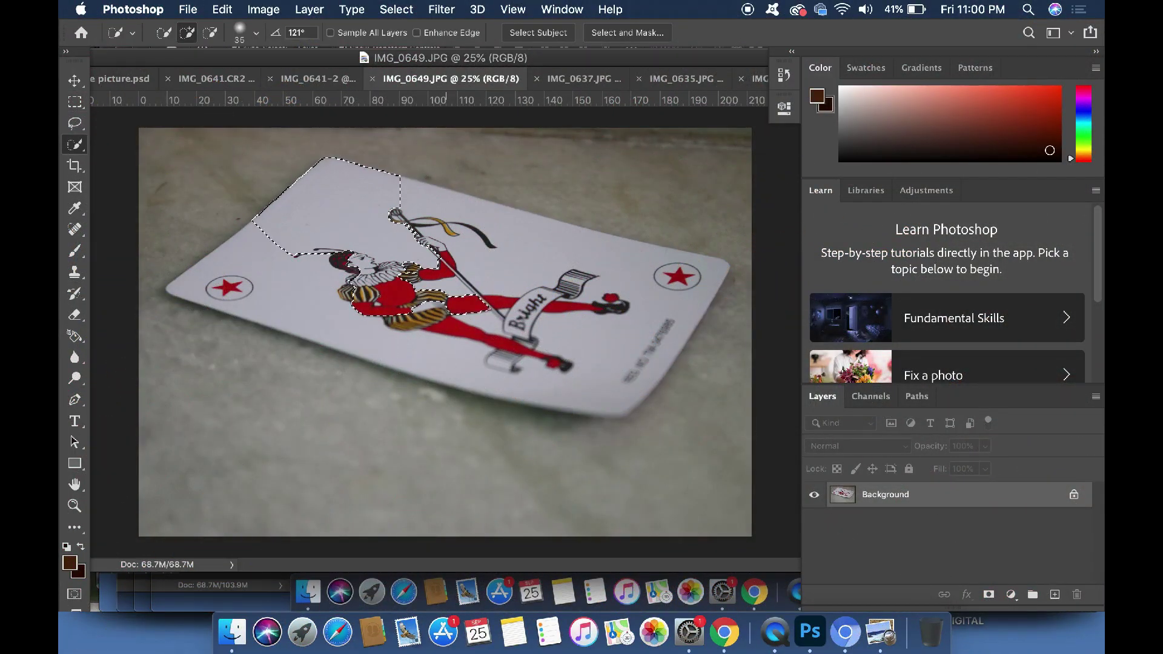
pyautogui.moveTo(510, 319)
pyautogui.mouseDown()
pyautogui.moveTo(545, 291)
pyautogui.moveTo(387, 339)
pyautogui.moveTo(515, 375)
pyautogui.moveTo(368, 365)
pyautogui.mouseUp()
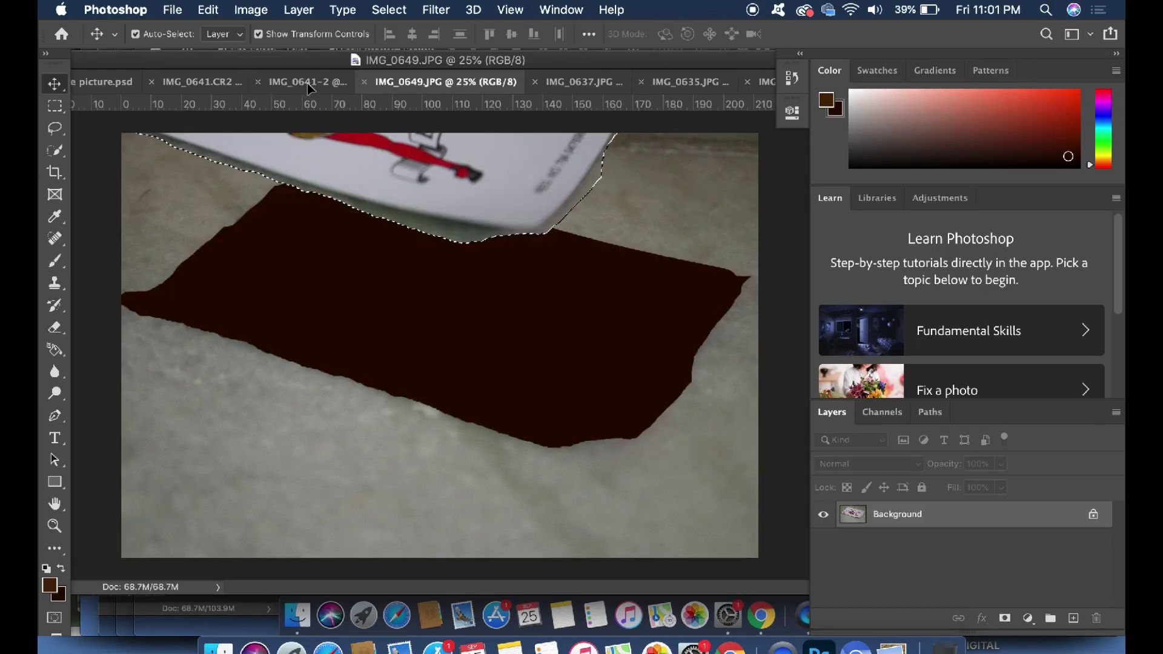
pyautogui.moveTo(308, 88); pyautogui.dragTo(310, 107)
pyautogui.moveTo(359, 363); pyautogui.dragTo(343, 397)
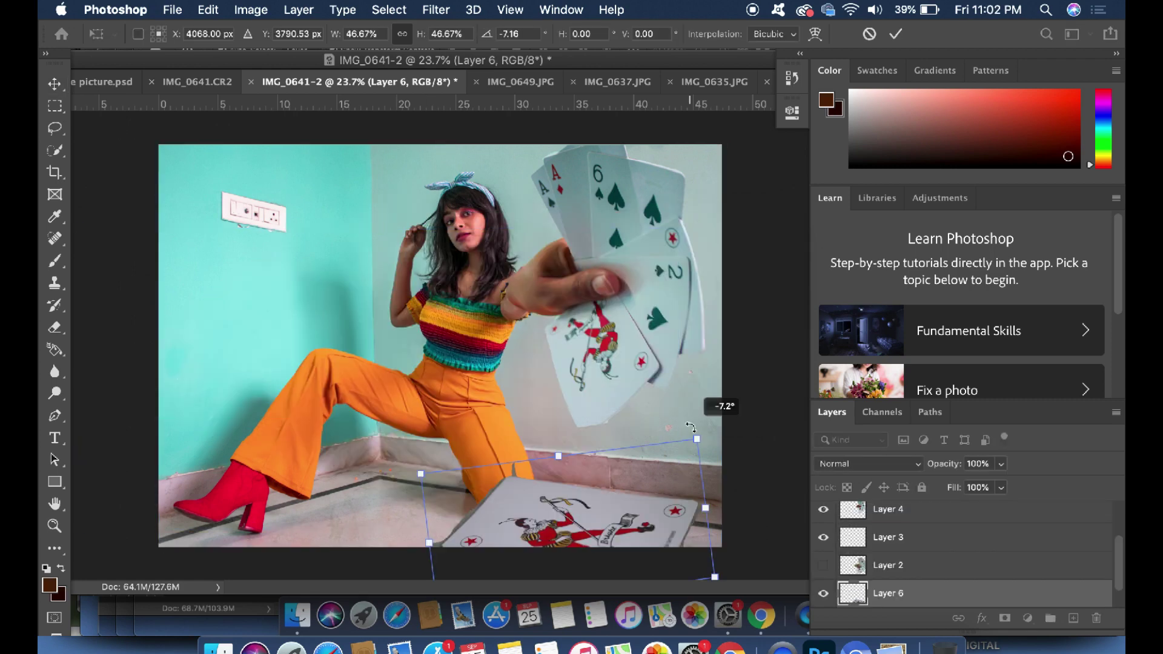
pyautogui.moveTo(548, 515); pyautogui.dragTo(625, 528)
# Try perspective and skew transforms on the joker card and undo them
pyautogui.rightClick(615, 520)
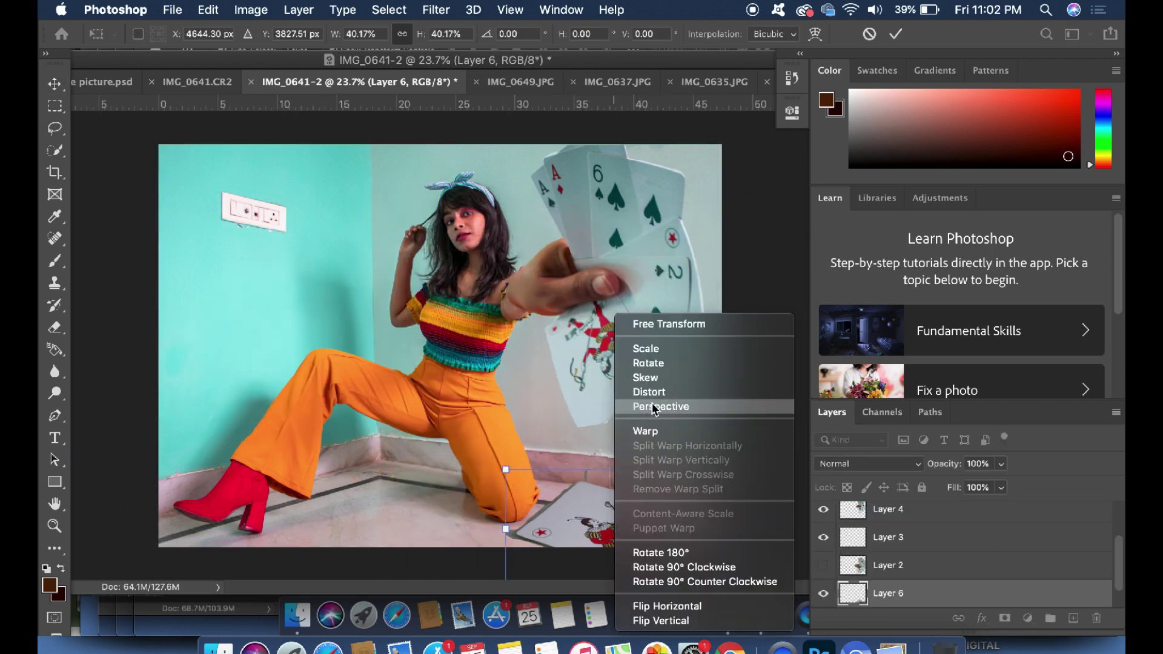
pyautogui.click(650, 406)
pyautogui.moveTo(624, 469); pyautogui.dragTo(630, 483)
pyautogui.moveTo(511, 470); pyautogui.dragTo(506, 514)
pyautogui.press('super+z')
pyautogui.rightClick(594, 518)
pyautogui.click(633, 380)
pyautogui.press('super+z')
# Scale and distort the joker card so it lies flat on the floor beside the knee, and apply the transform
pyautogui.rightClick(595, 518)
pyautogui.click(663, 351)
pyautogui.moveTo(508, 473)
pyautogui.mouseDown()
pyautogui.moveTo(508, 452)
pyautogui.moveTo(494, 497)
pyautogui.moveTo(500, 479)
pyautogui.mouseUp()
pyautogui.rightClick(600, 516)
pyautogui.click(639, 392)
pyautogui.moveTo(767, 449); pyautogui.dragTo(730, 469)
pyautogui.press('Return')
pyautogui.press('super+t')
pyautogui.press('Return')
# Erase the joker card's overlap on the trouser knee and its leftover floor border, lowering the layer opacity to 29% as a guide
pyautogui.scroll(3, 657, 551)
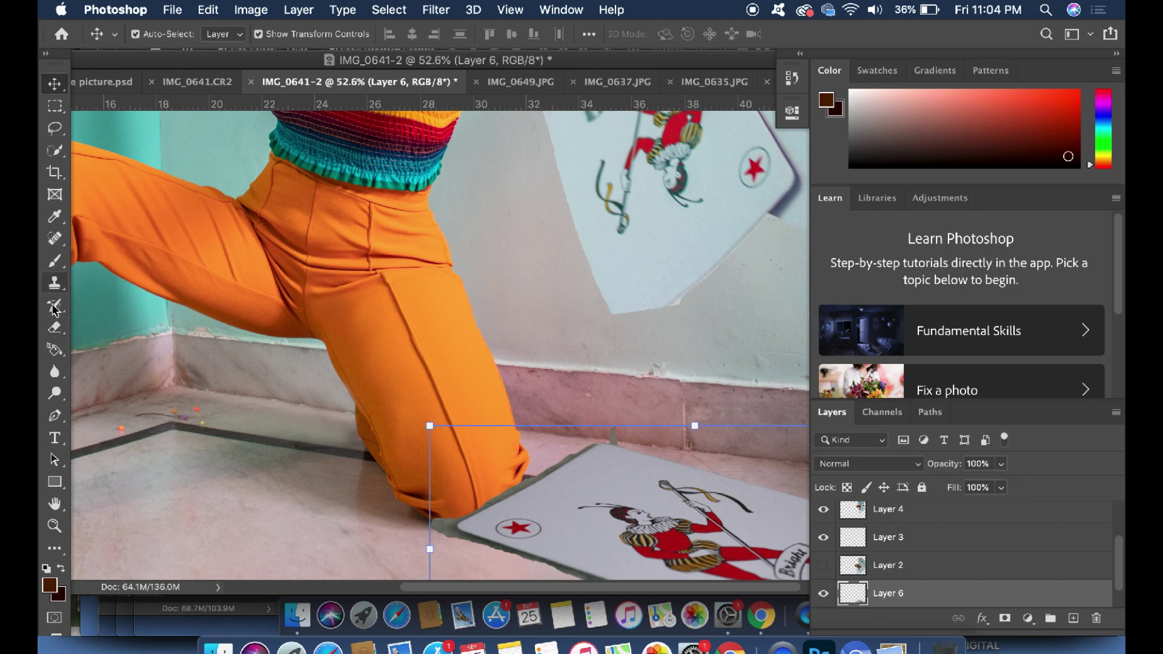
pyautogui.click(55, 329)
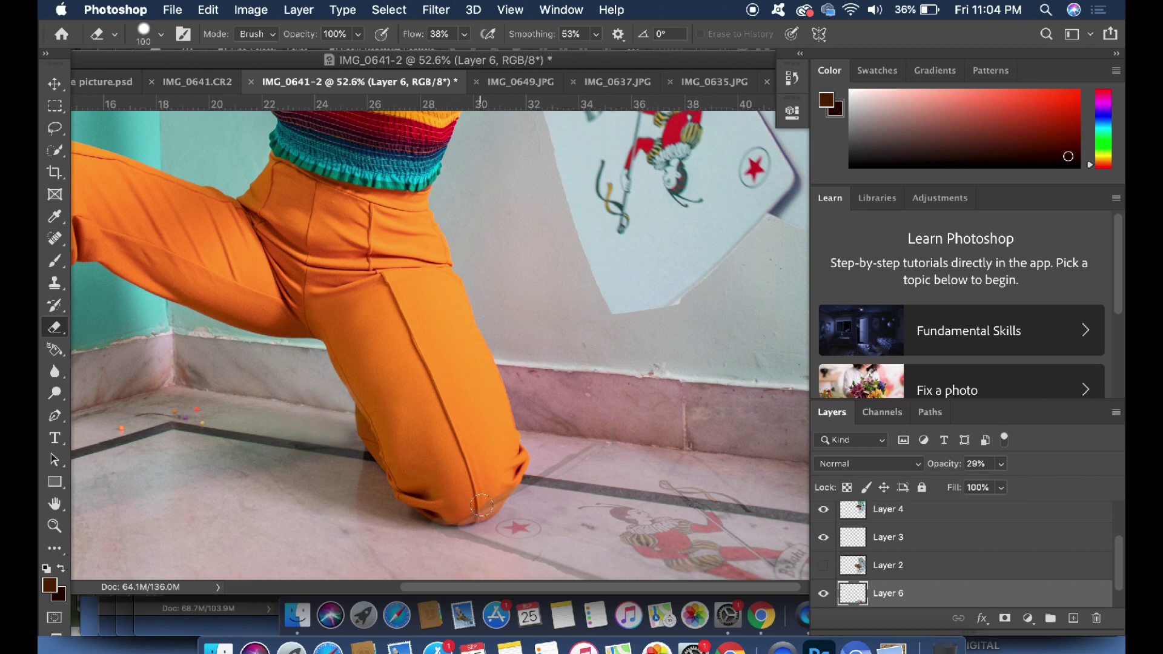
pyautogui.click(161, 35)
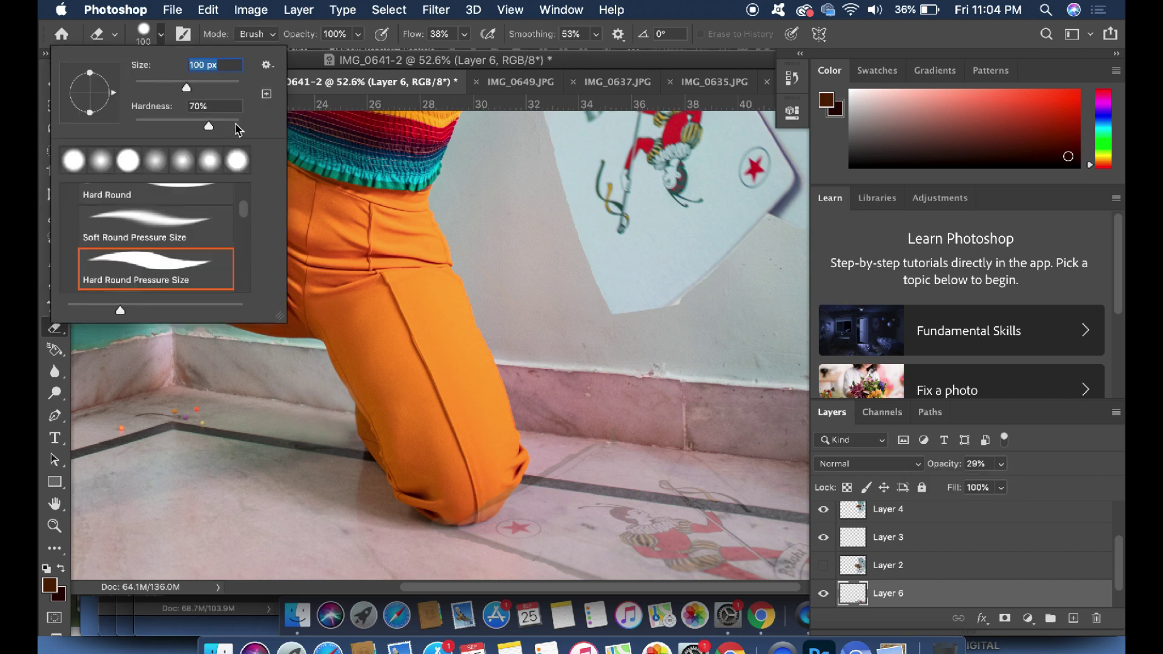
pyautogui.scroll(5, 502, 476)
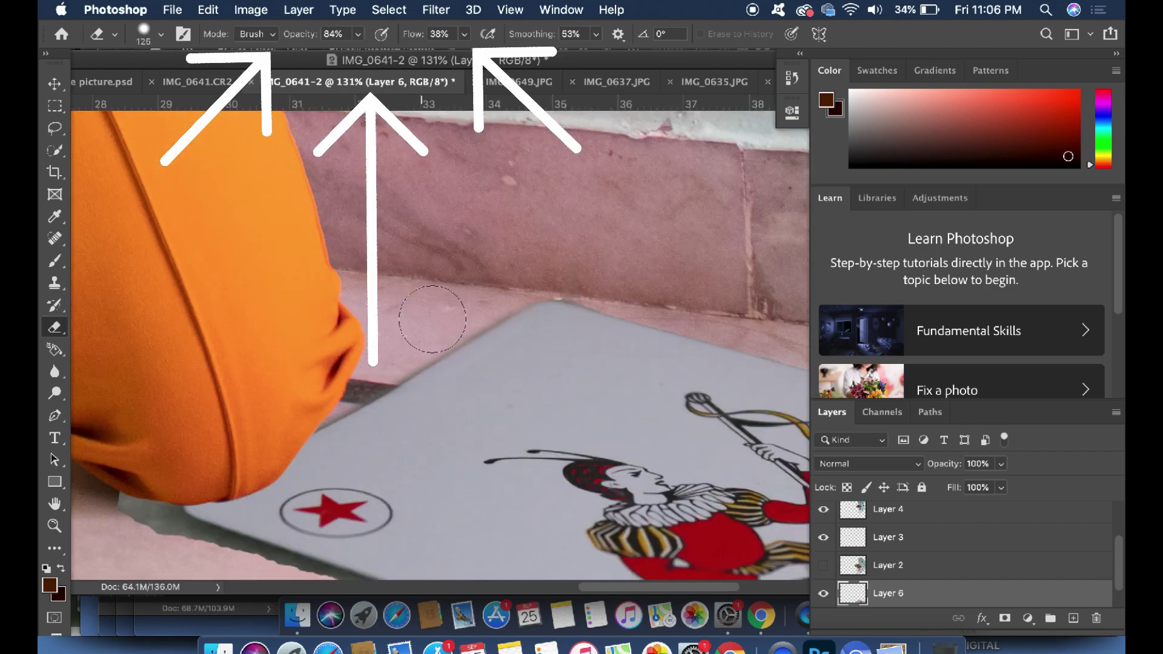
pyautogui.hscroll(-3, 432, 319)
pyautogui.scroll(-3, 388, 545)
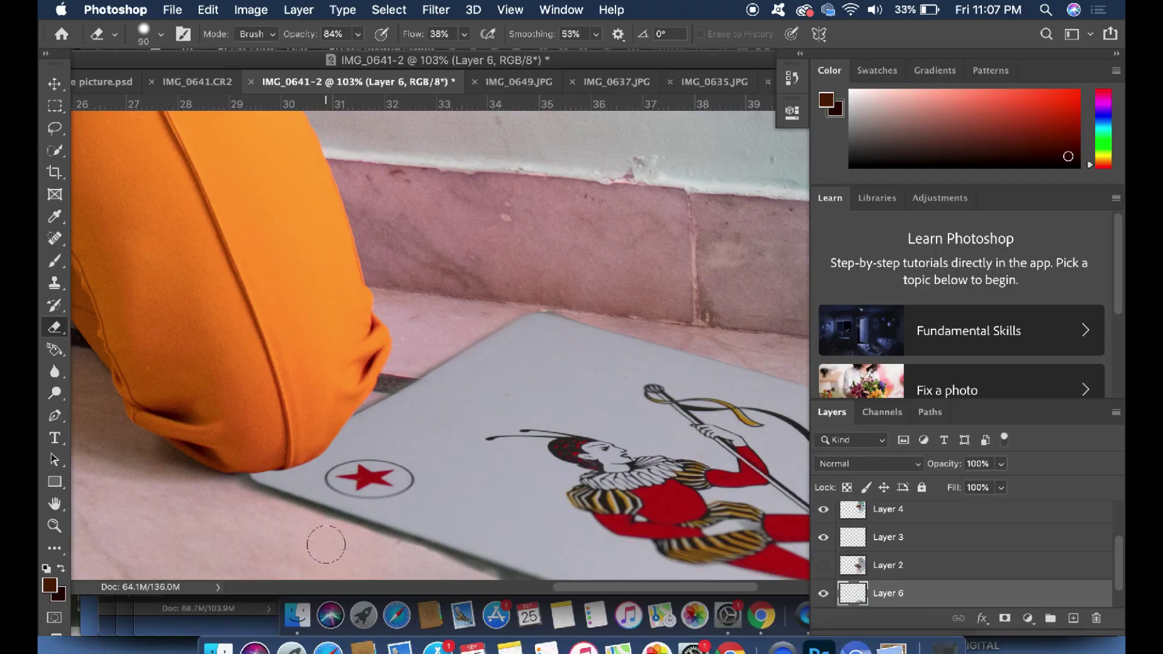
pyautogui.scroll(-2, 571, 485)
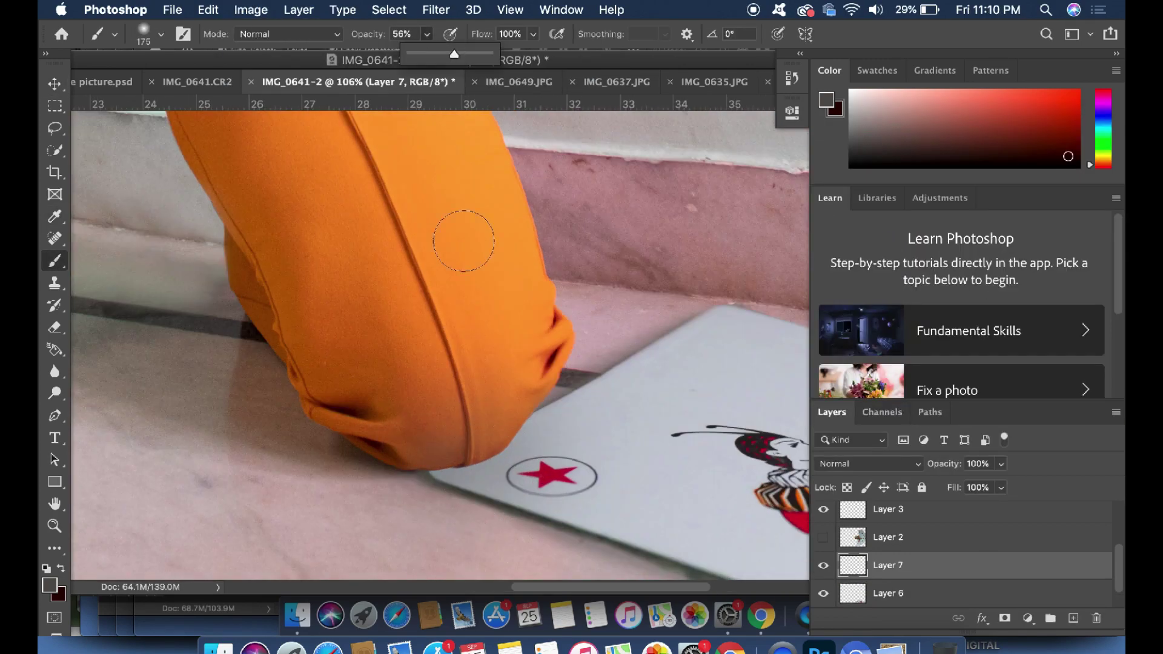
# Paint a soft shadow around the knee on a new layer above the card and erase the spill over the trousers
pyautogui.moveTo(446, 447); pyautogui.dragTo(368, 397)
pyautogui.press('e')
pyautogui.moveTo(485, 387); pyautogui.dragTo(369, 397)
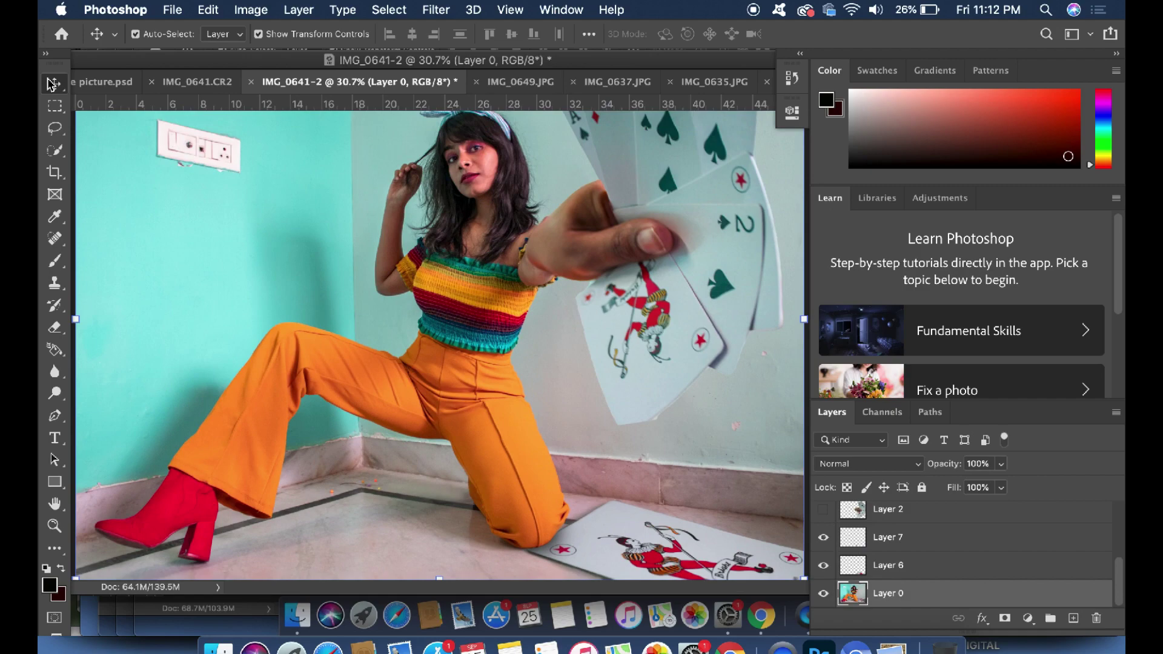
# Switch to Finder and open IMG_0653.JPG, the ace of spades photo, in Photoshop
pyautogui.scroll(-2, 221, 434)
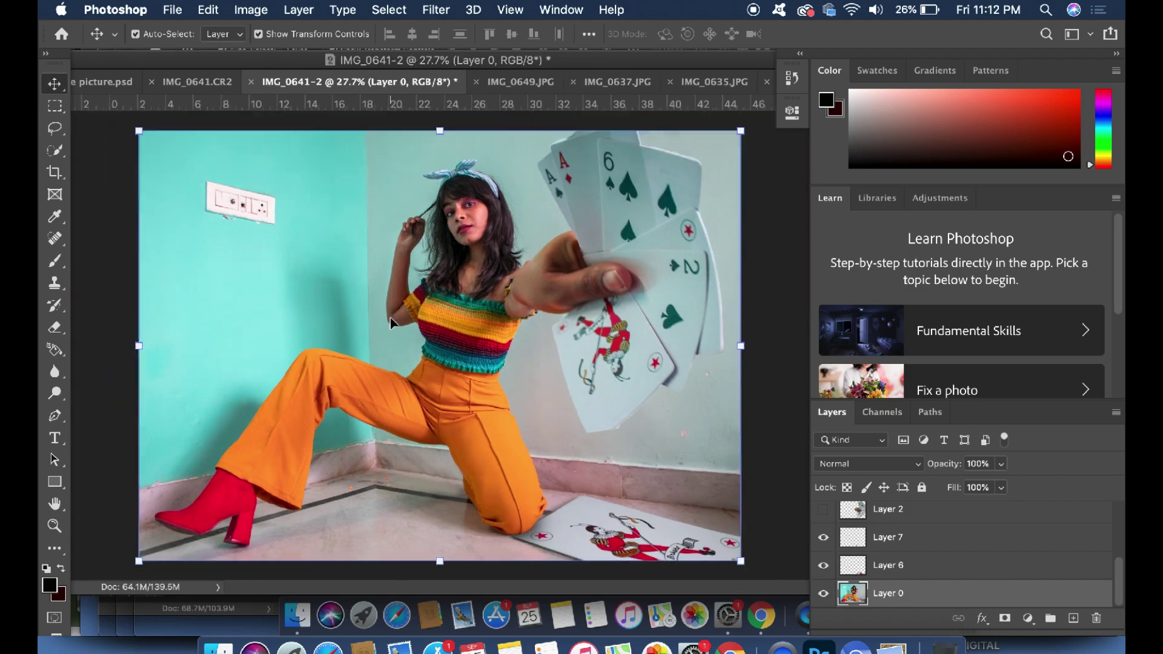
pyautogui.click(213, 647)
pyautogui.scroll(-3, 454, 330)
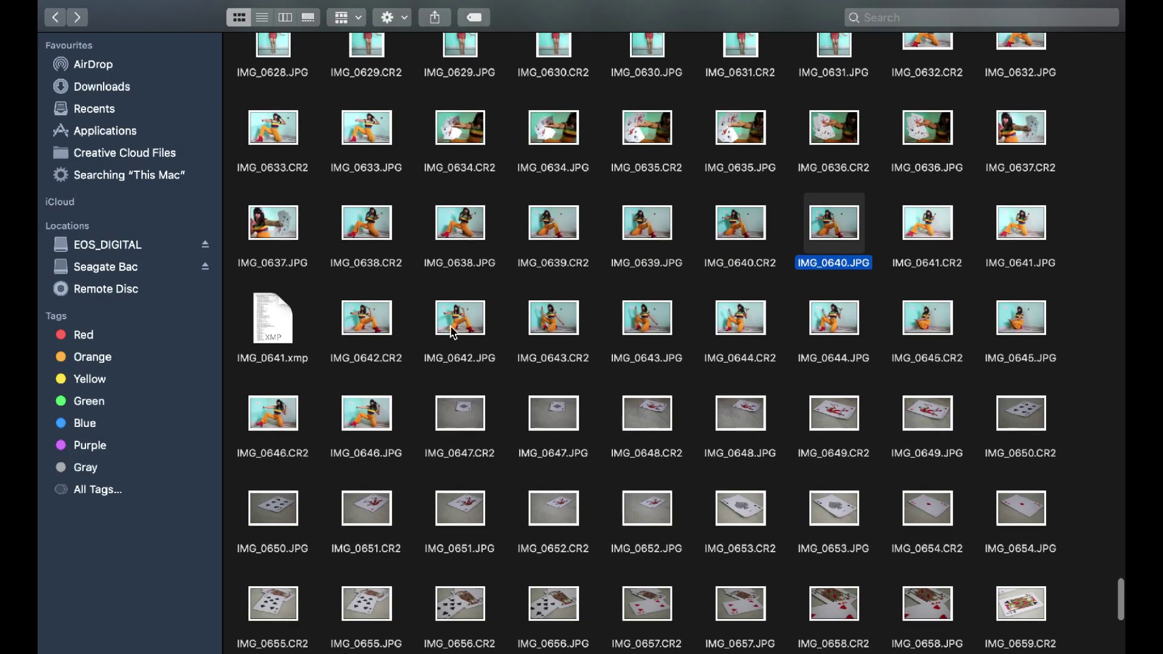
pyautogui.moveTo(845, 529); pyautogui.dragTo(815, 627)
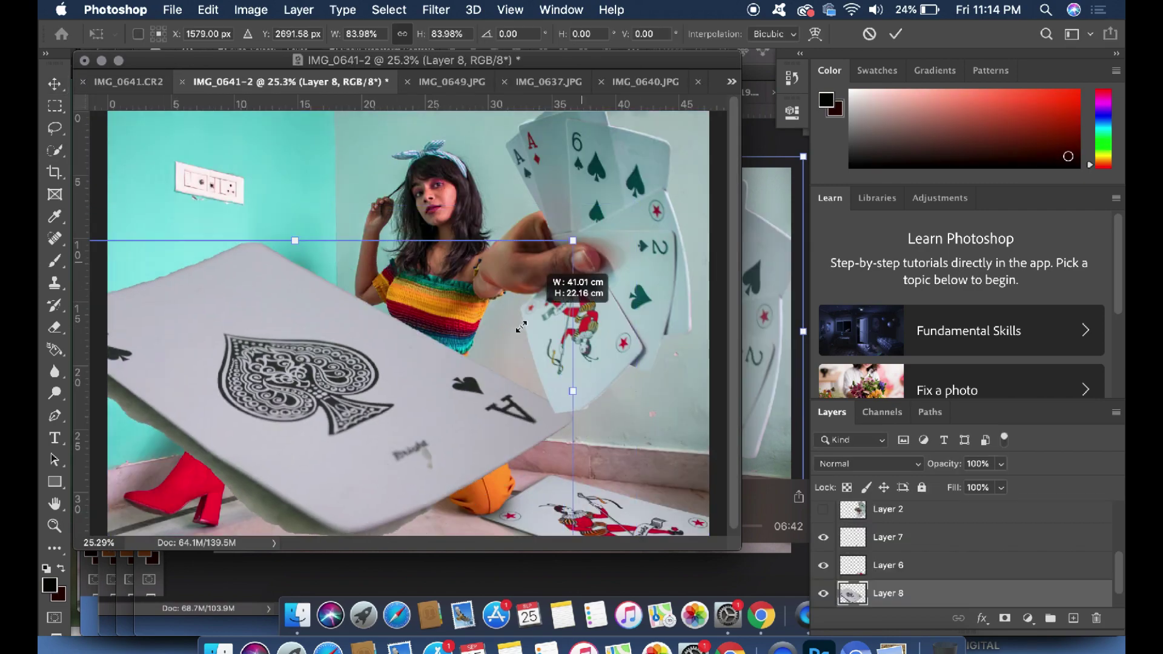
# Bring the selected ace of spades card into the composite and flatten it onto the floor between the boot and the knee
pyautogui.moveTo(558, 257); pyautogui.dragTo(376, 466)
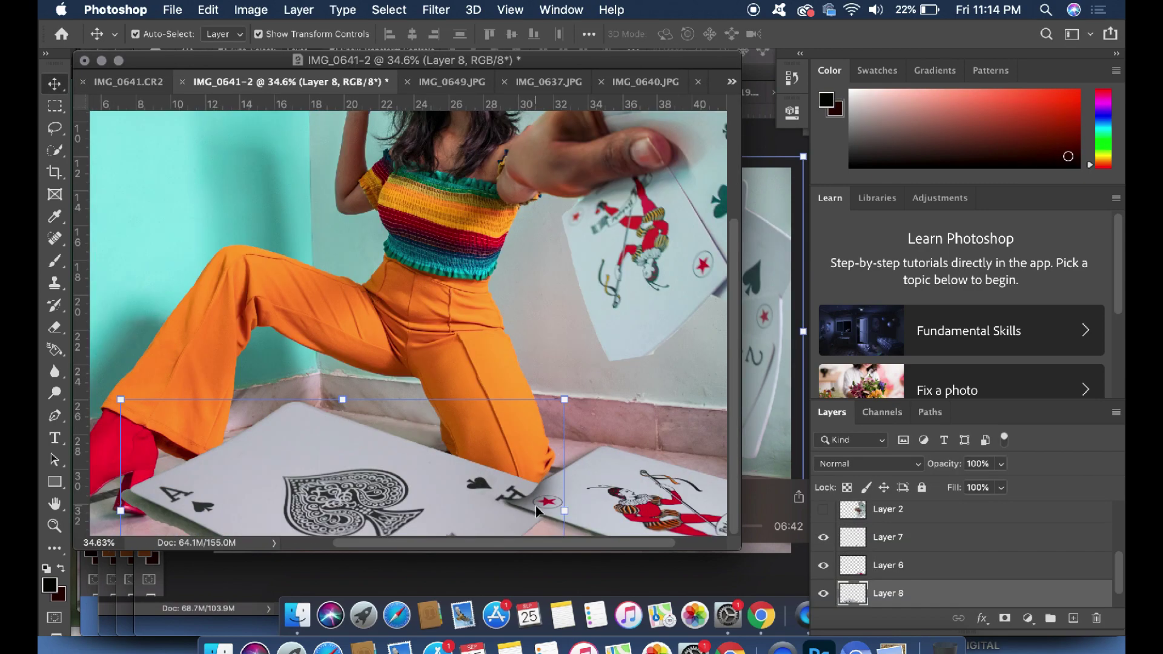
pyautogui.rightClick(353, 312)
pyautogui.press('Escape')
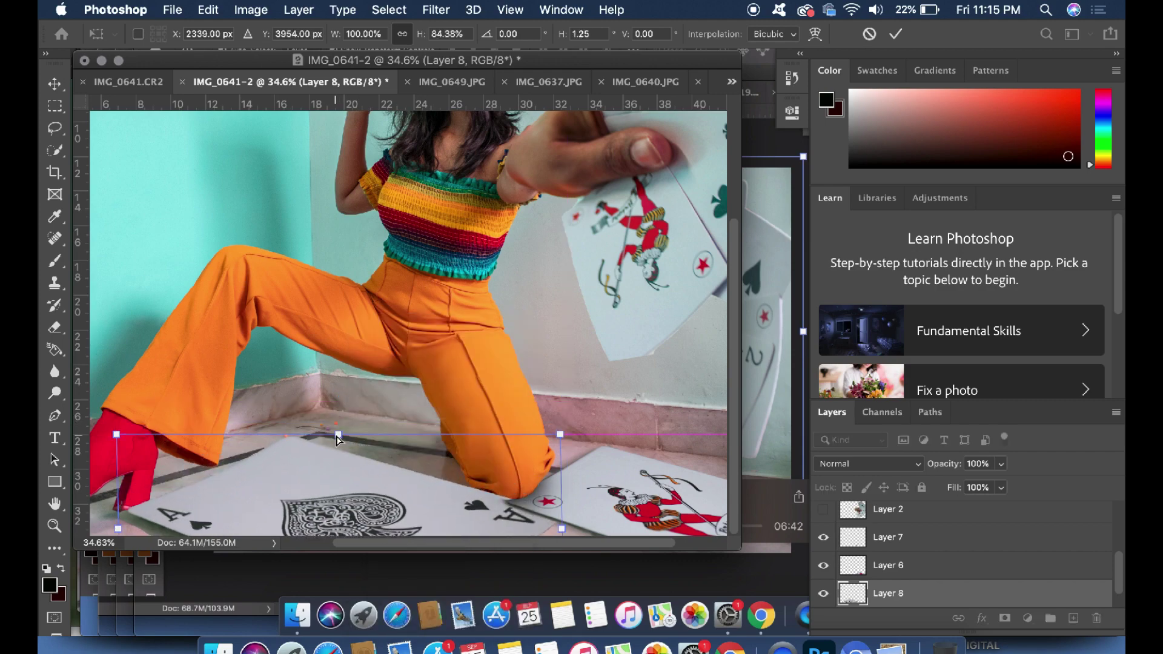
pyautogui.moveTo(338, 434); pyautogui.dragTo(382, 456)
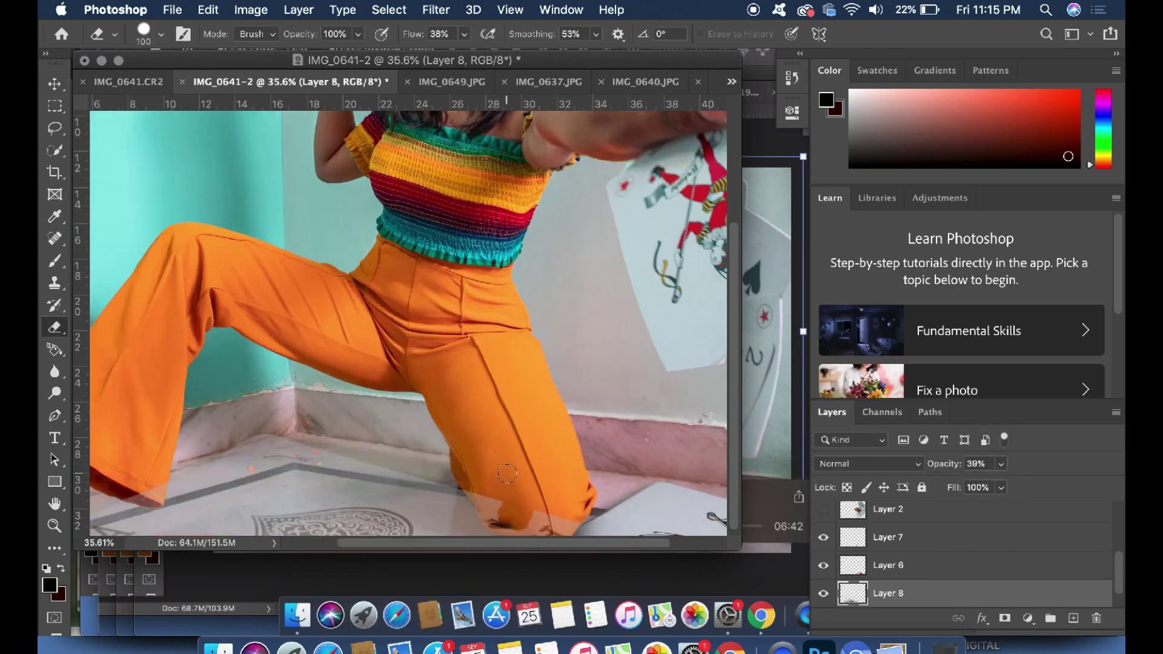
# Erase the ace card's overlap on the trousers, using 39% layer opacity as a guide, and restore the opacity to 100%
pyautogui.scroll(5, 527, 352)
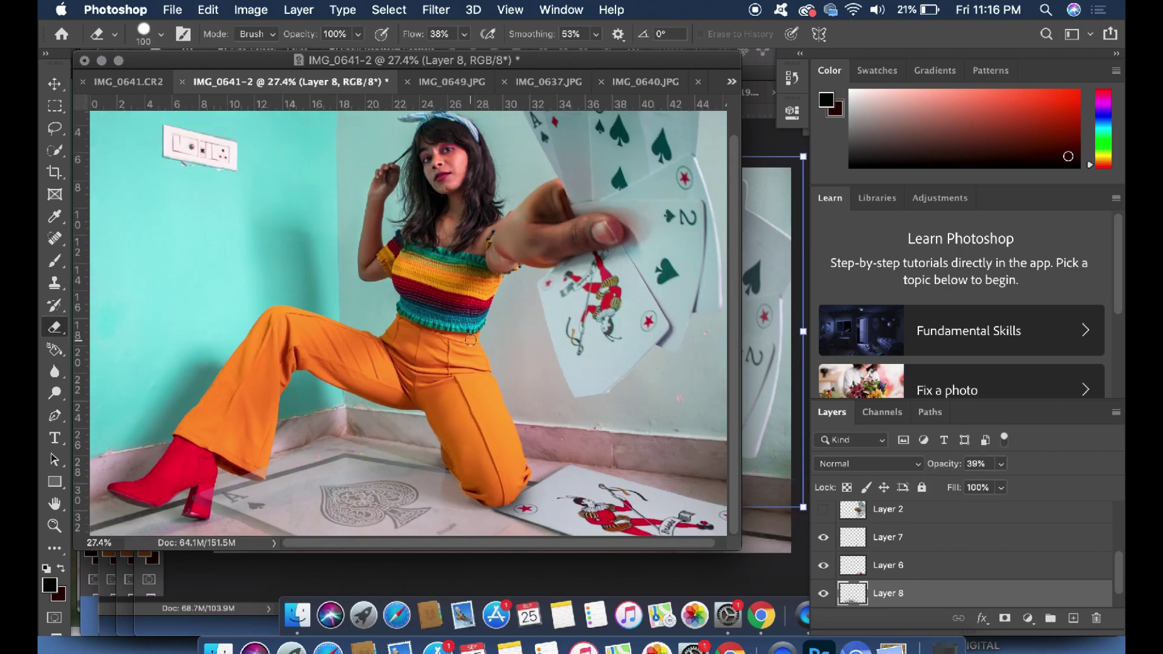
pyautogui.moveTo(1000, 463); pyautogui.dragTo(1047, 485)
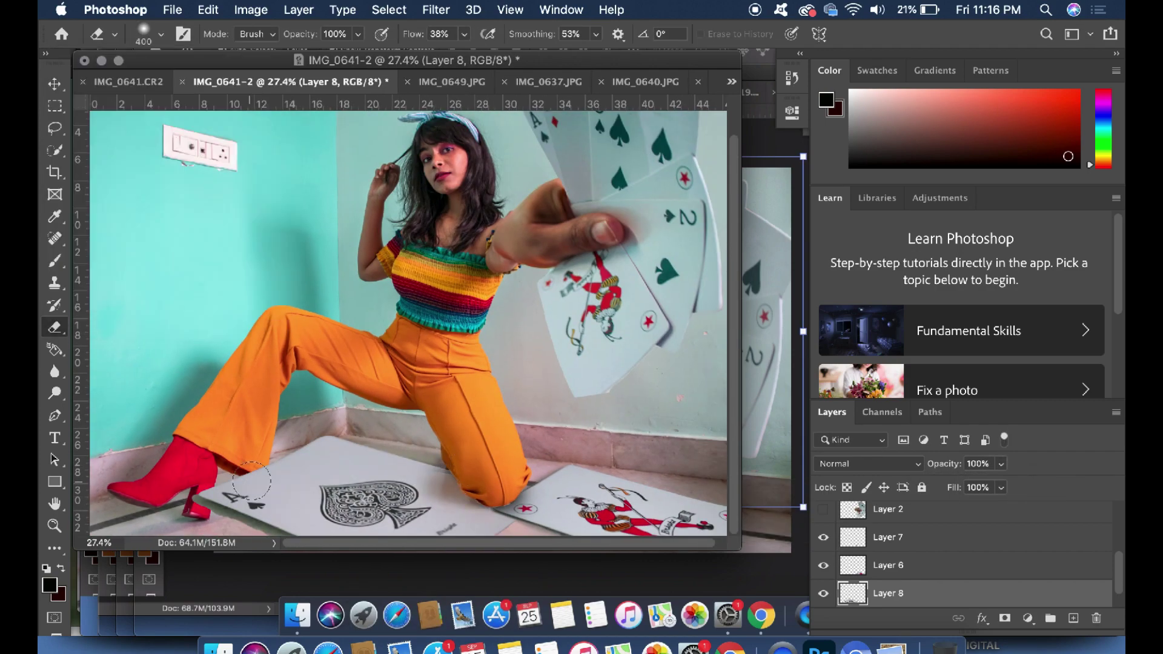
pyautogui.moveTo(251, 482); pyautogui.dragTo(267, 482)
pyautogui.press('v')
pyautogui.click(823, 593)
pyautogui.click(823, 594)
# Clone away the dark floor line beside the knee on a new layer beneath the ace card layer, and reselect the card layer
pyautogui.scroll(5, 444, 515)
pyautogui.press('s')
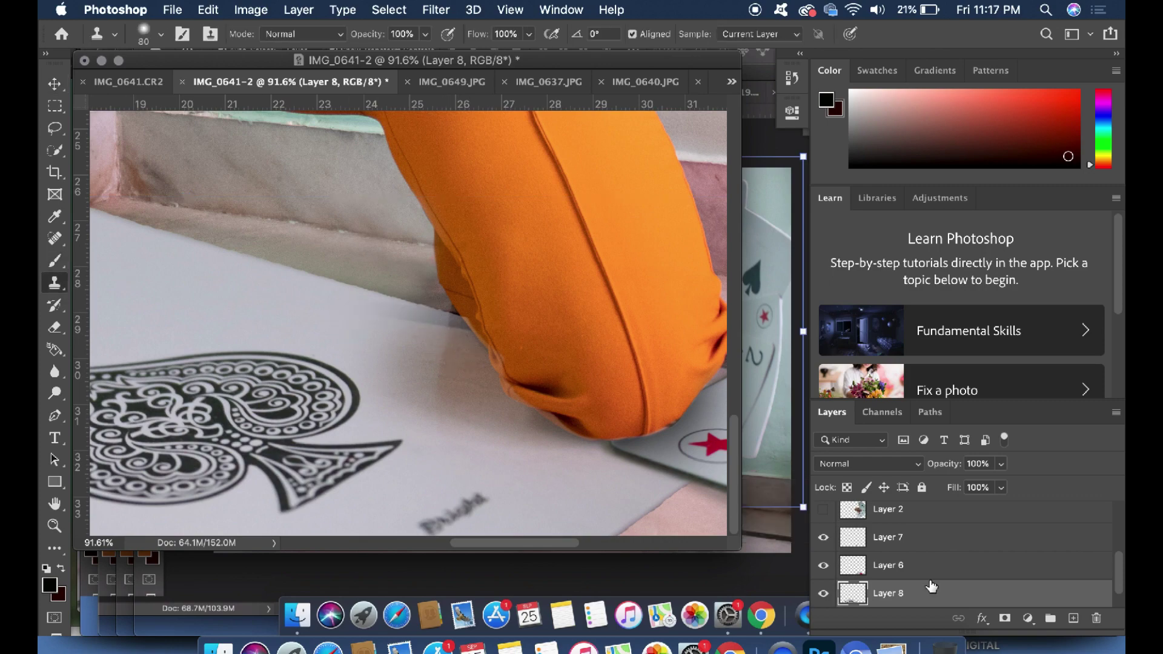
pyautogui.scroll(-1, 931, 586)
pyautogui.click(930, 592)
pyautogui.click(160, 34)
pyautogui.click(1073, 619)
pyautogui.press('e')
pyautogui.click(823, 565)
pyautogui.click(823, 565)
pyautogui.click(909, 565)
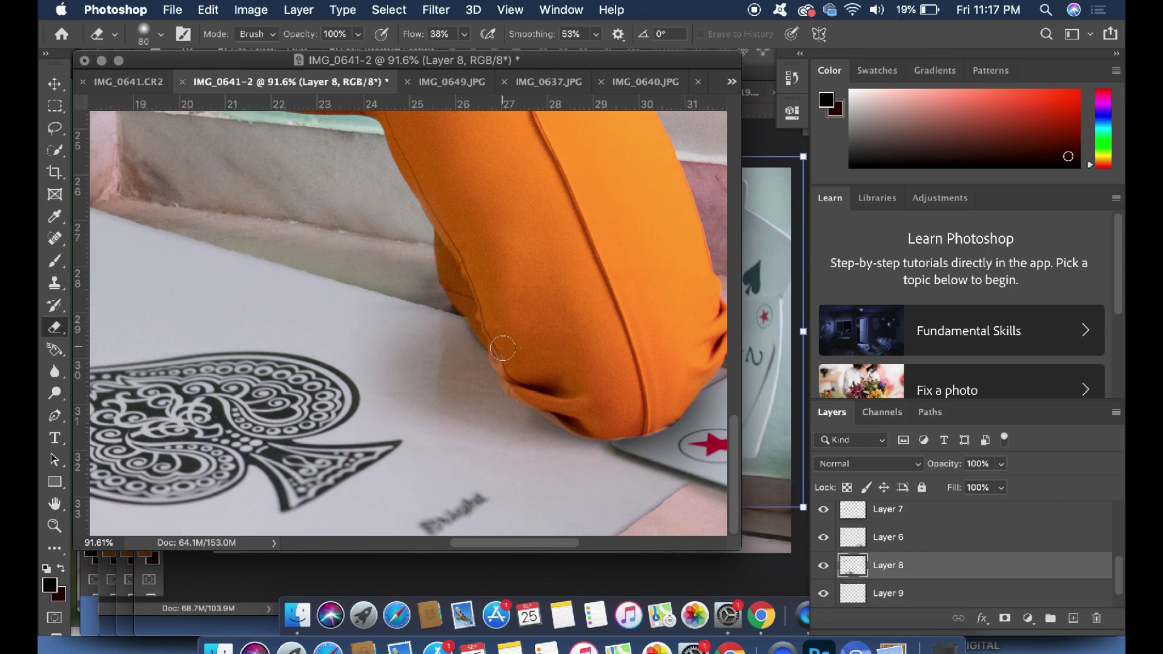
# Choose a near-black foreground colour and paint a faint shadow on the ace card beside the knee with a 400 px brush at 4% opacity
pyautogui.hscroll(2, 486, 325)
pyautogui.click(50, 585)
pyautogui.click(867, 553)
pyautogui.click(1067, 352)
pyautogui.press('b')
pyautogui.click(908, 593)
pyautogui.click(908, 537)
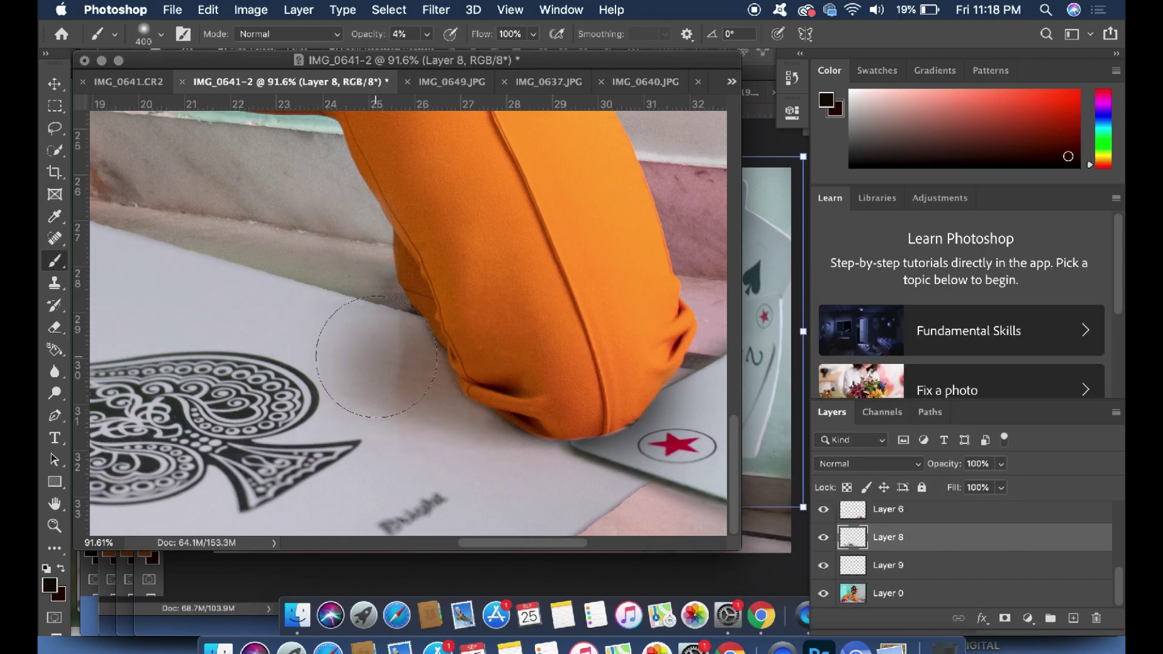
# Check the card edges around the knee with the knee shadow layer hidden, and select the ace card layer
pyautogui.press('e')
pyautogui.scroll(4, 651, 473)
pyautogui.press('v')
pyautogui.click(660, 454)
pyautogui.hscroll(5, 659, 454)
pyautogui.scroll(1, 660, 454)
pyautogui.click(823, 515)
pyautogui.click(857, 573)
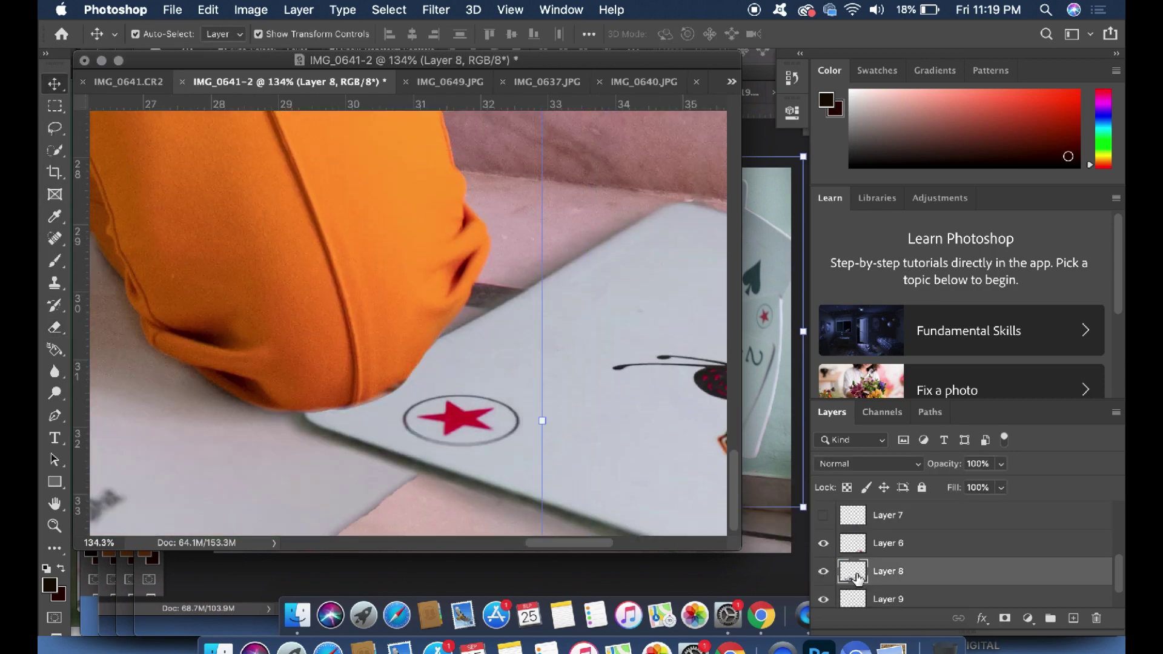
# Clone clean card surface over the faded edge of the ace card near the trouser hem
pyautogui.press('e')
pyautogui.press('s')
pyautogui.scroll(-3, 496, 362)
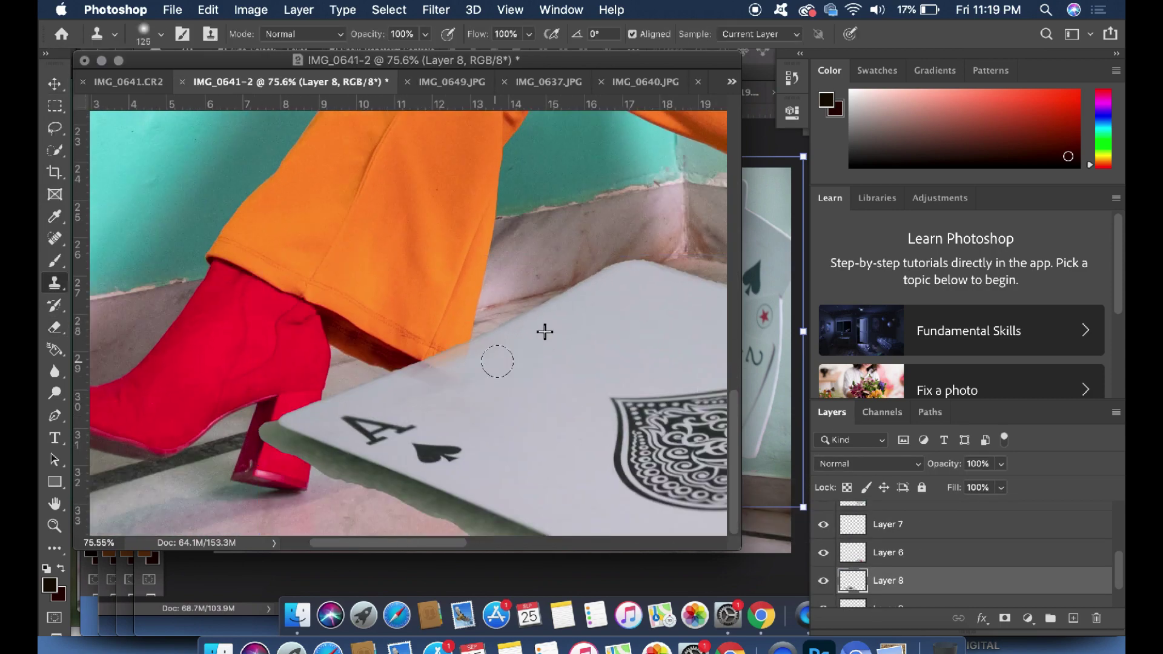
# Erase the ace card's leftover border and its overlap on the boot heel and trouser hem, lowering the layer opacity to 59% as a guide
pyautogui.press('e')
pyautogui.hscroll(-1, 327, 467)
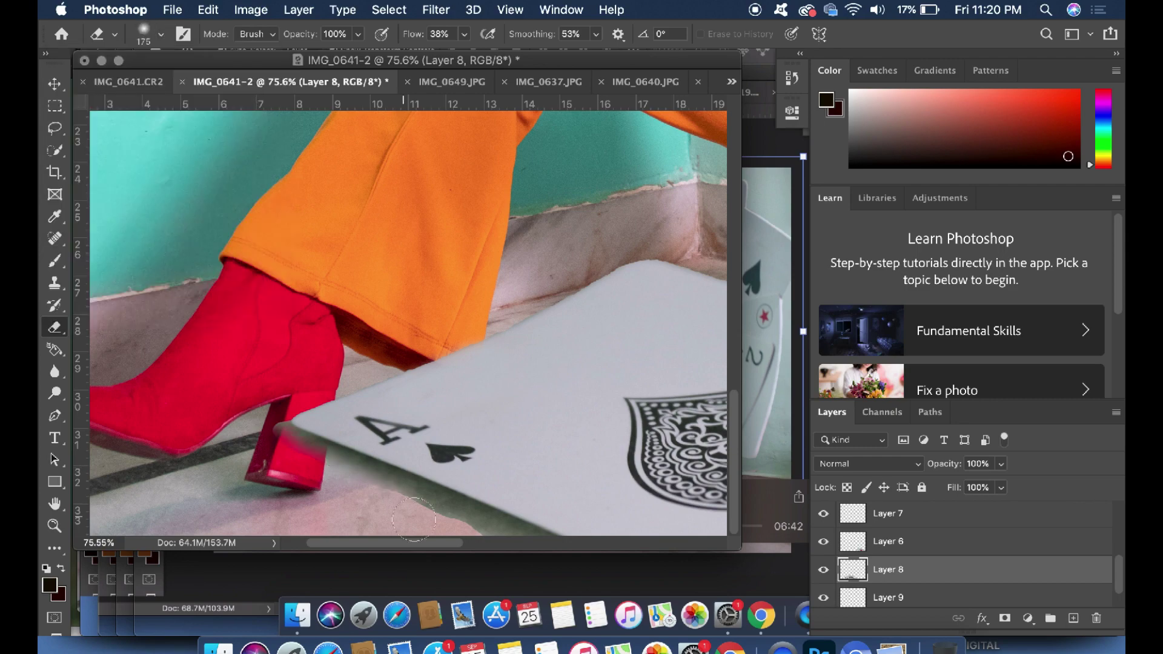
pyautogui.hscroll(-1, 363, 394)
pyautogui.hscroll(-1, 318, 463)
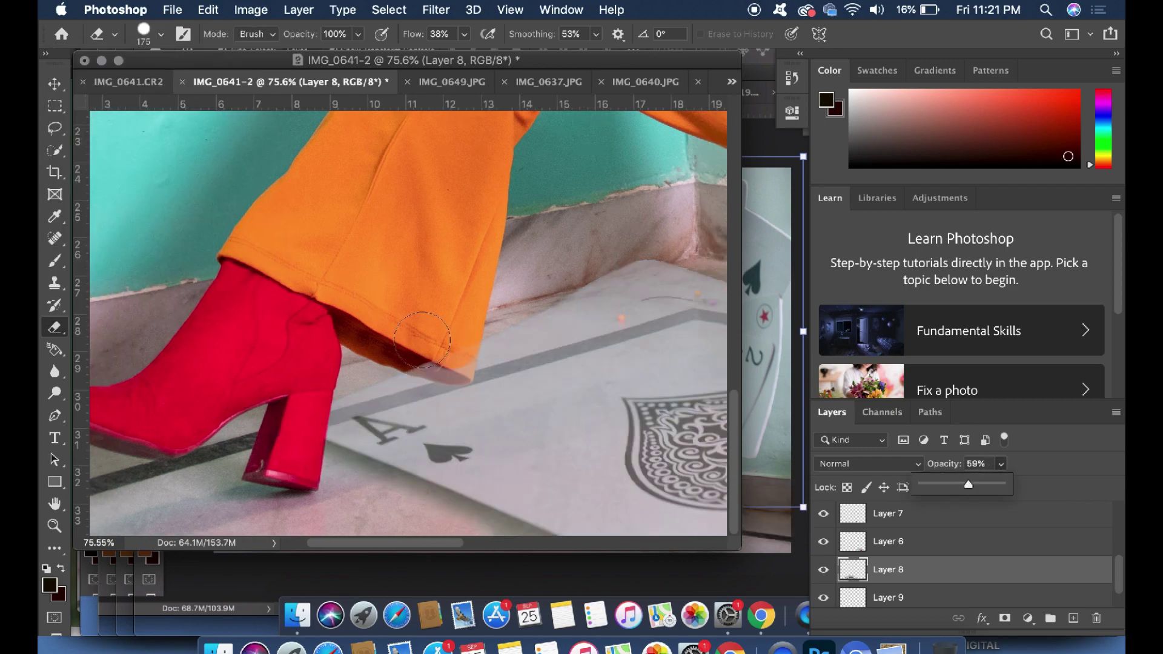
pyautogui.scroll(3, 504, 283)
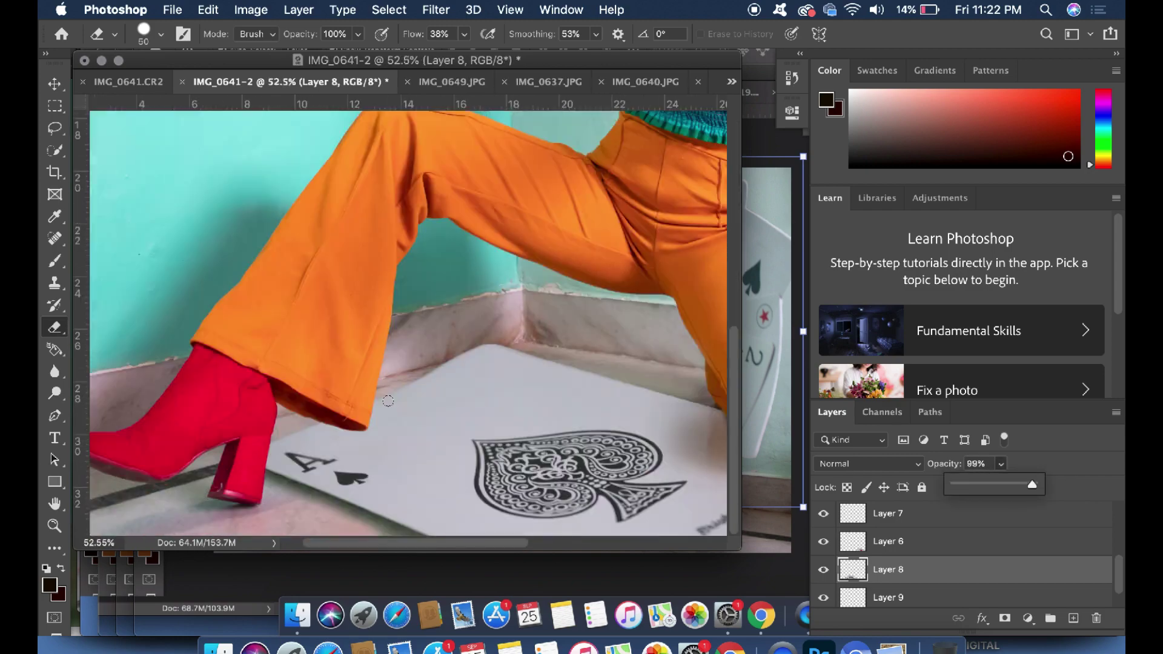
# Paint a soft shadow under the trouser hem on a new layer above the ace card at 8% brush opacity, and erase the spill on the boot
pyautogui.scroll(3, 599, 210)
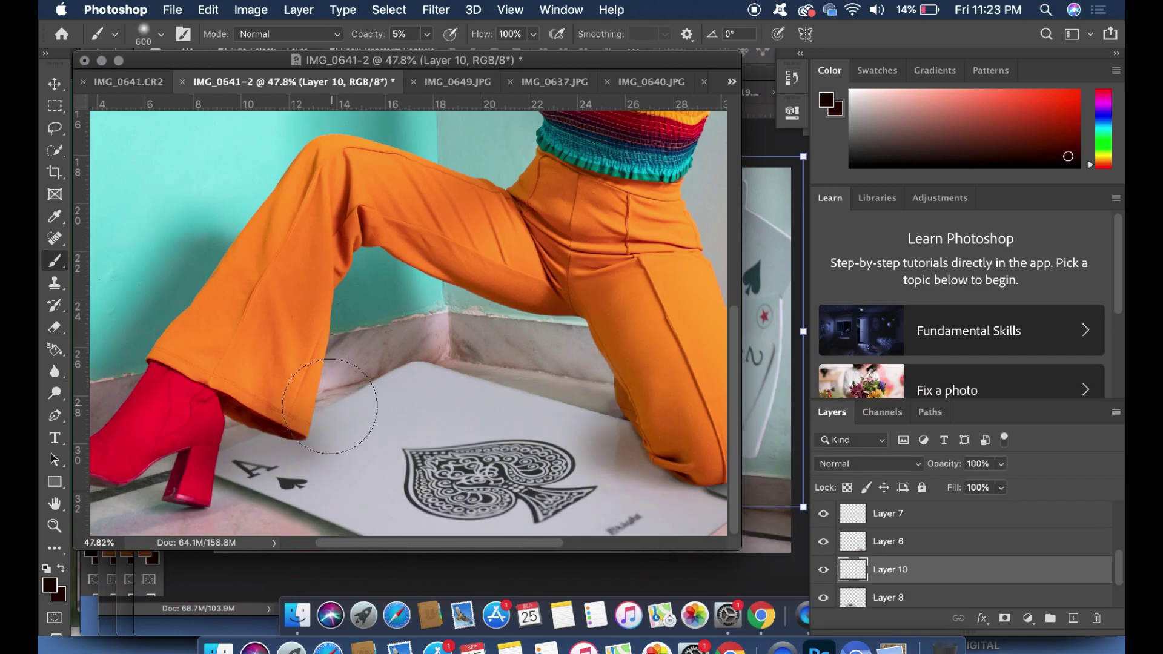
pyautogui.moveTo(389, 415); pyautogui.dragTo(514, 424)
pyautogui.click(426, 34)
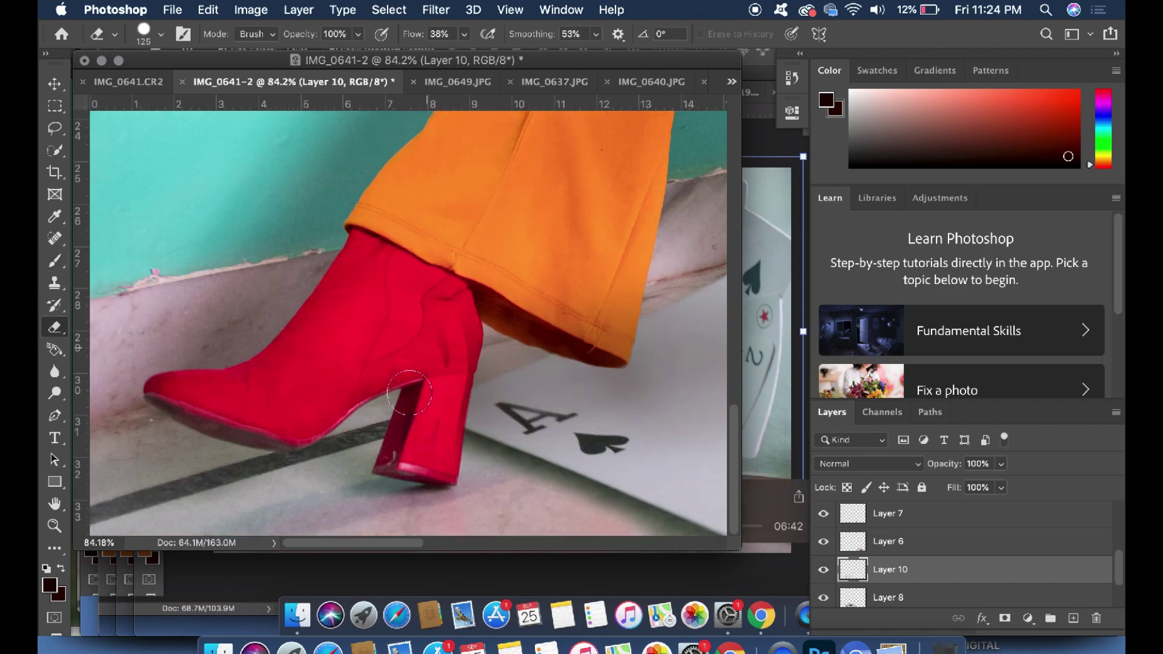
pyautogui.hscroll(3, 449, 386)
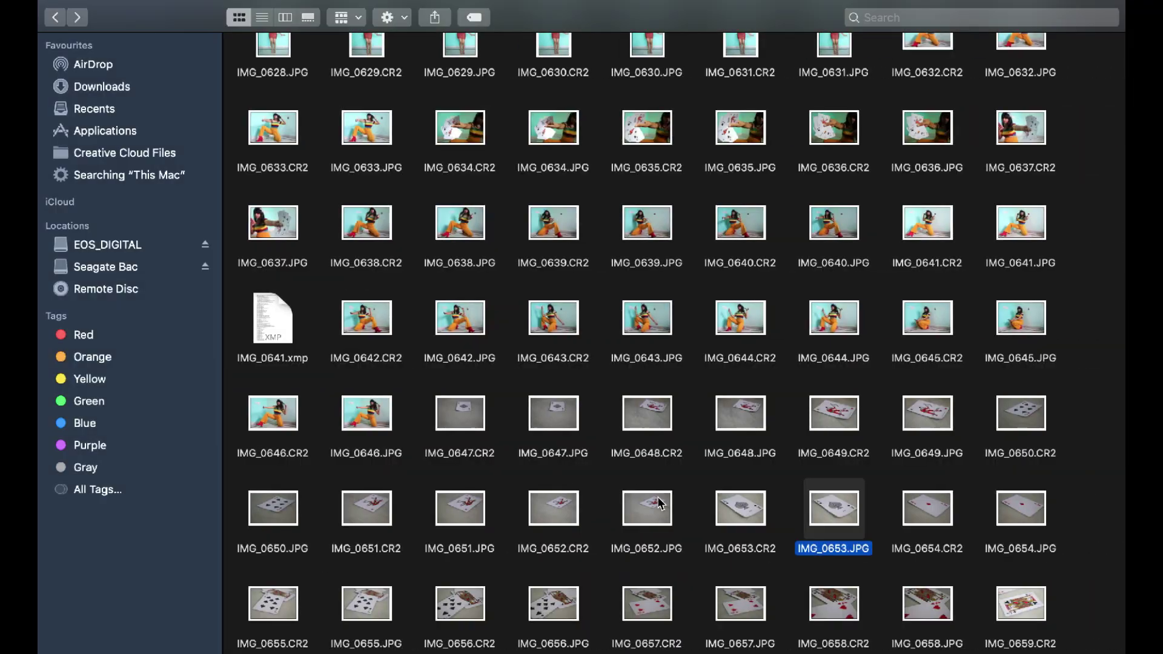
# Bring the jack of clubs card from IMG_0659.JPG into the composite, scale it down, reposition it and move its layer up the stack
pyautogui.scroll(-4, 666, 303)
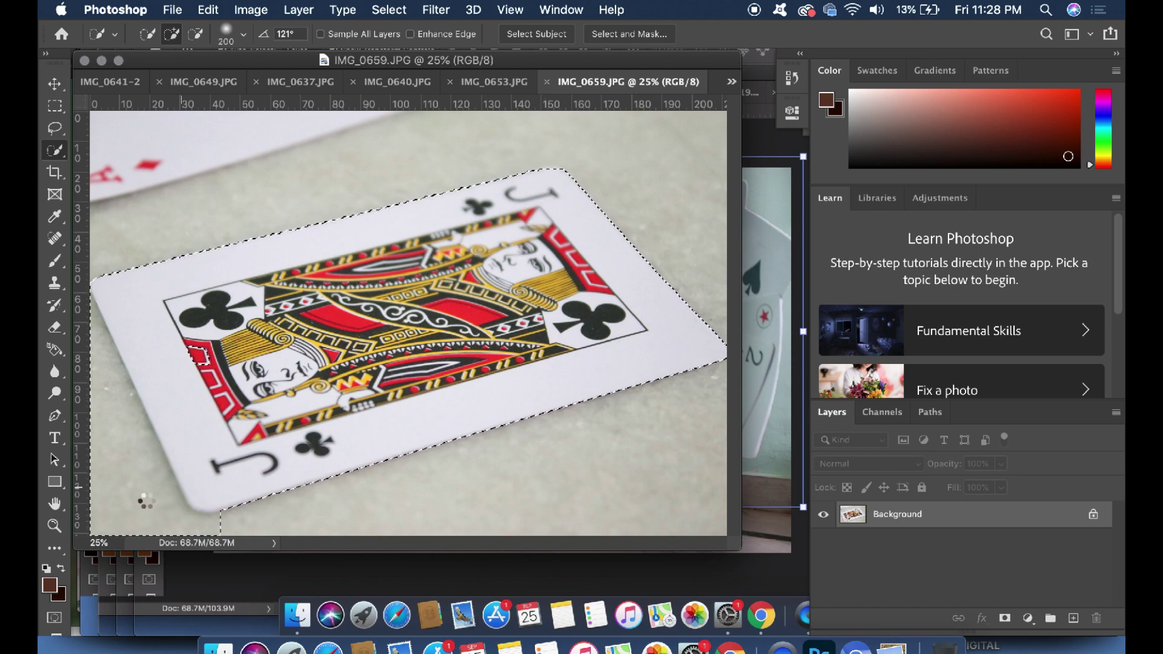
pyautogui.click(54, 84)
pyautogui.moveTo(330, 361); pyautogui.dragTo(329, 490)
pyautogui.click(742, 364)
pyautogui.press('super+z')
pyautogui.moveTo(603, 312); pyautogui.dragTo(446, 313)
pyautogui.moveTo(315, 311); pyautogui.dragTo(489, 521)
pyautogui.press('Return')
pyautogui.moveTo(902, 593); pyautogui.dragTo(917, 518)
# Rotate and distort the jack of clubs card so it floats tilted above the raised knee, and tidy its edges with the Eraser
pyautogui.moveTo(620, 418); pyautogui.dragTo(519, 441)
pyautogui.moveTo(473, 484); pyautogui.dragTo(502, 393)
pyautogui.moveTo(607, 376); pyautogui.dragTo(618, 483)
pyautogui.moveTo(431, 441); pyautogui.dragTo(303, 336)
pyautogui.moveTo(465, 350); pyautogui.dragTo(330, 332)
pyautogui.moveTo(255, 327); pyautogui.dragTo(260, 290)
pyautogui.scroll(5, 259, 267)
pyautogui.scroll(-2, 259, 267)
pyautogui.press('Return')
pyautogui.click(55, 327)
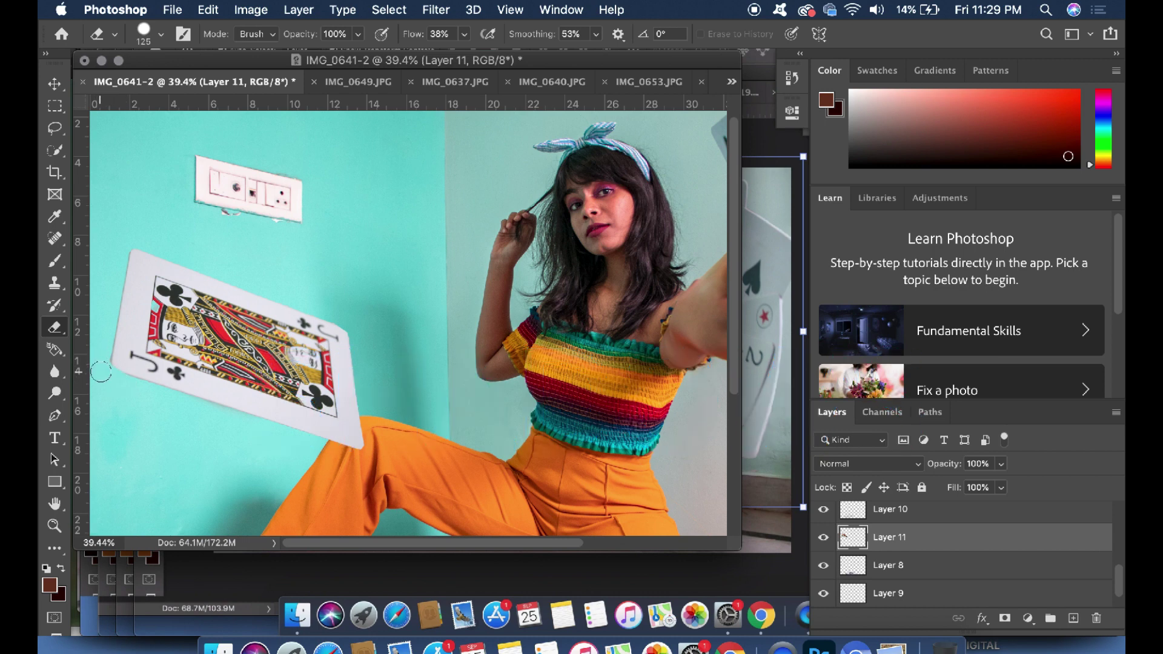
pyautogui.scroll(-2, 101, 371)
# Duplicate the jack of clubs layer, offset the copy slightly and place it beneath the original layer
pyautogui.click(55, 86)
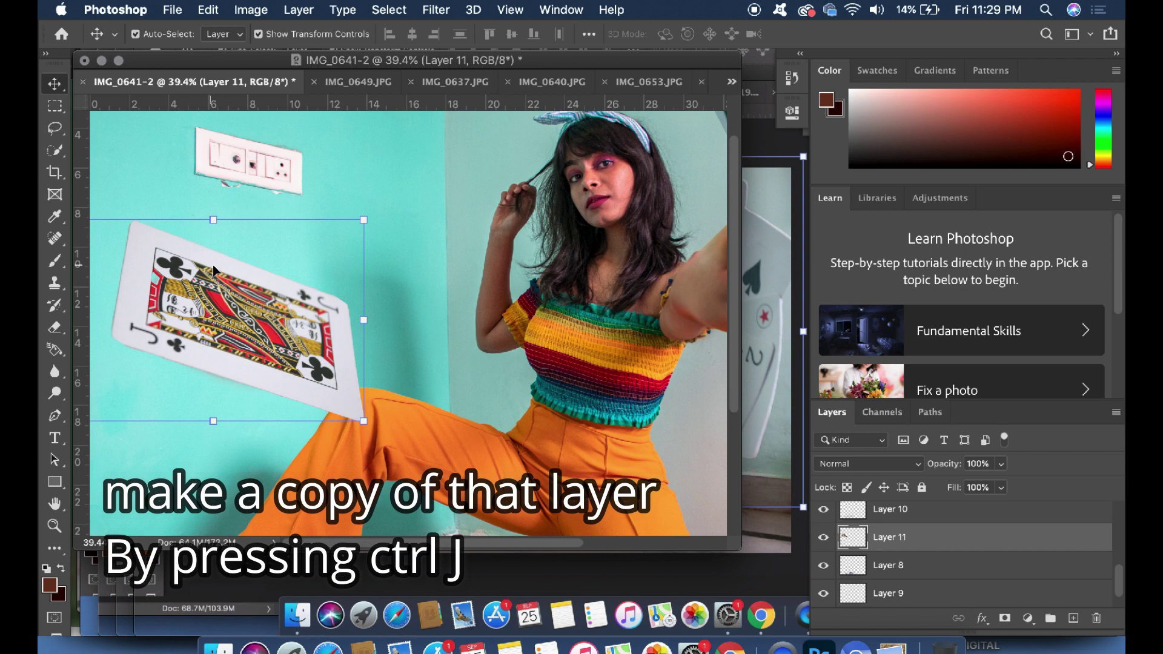
pyautogui.hotkey('ctrl', 'j')
pyautogui.moveTo(215, 270); pyautogui.dragTo(196, 267)
pyautogui.moveTo(909, 555); pyautogui.dragTo(912, 581)
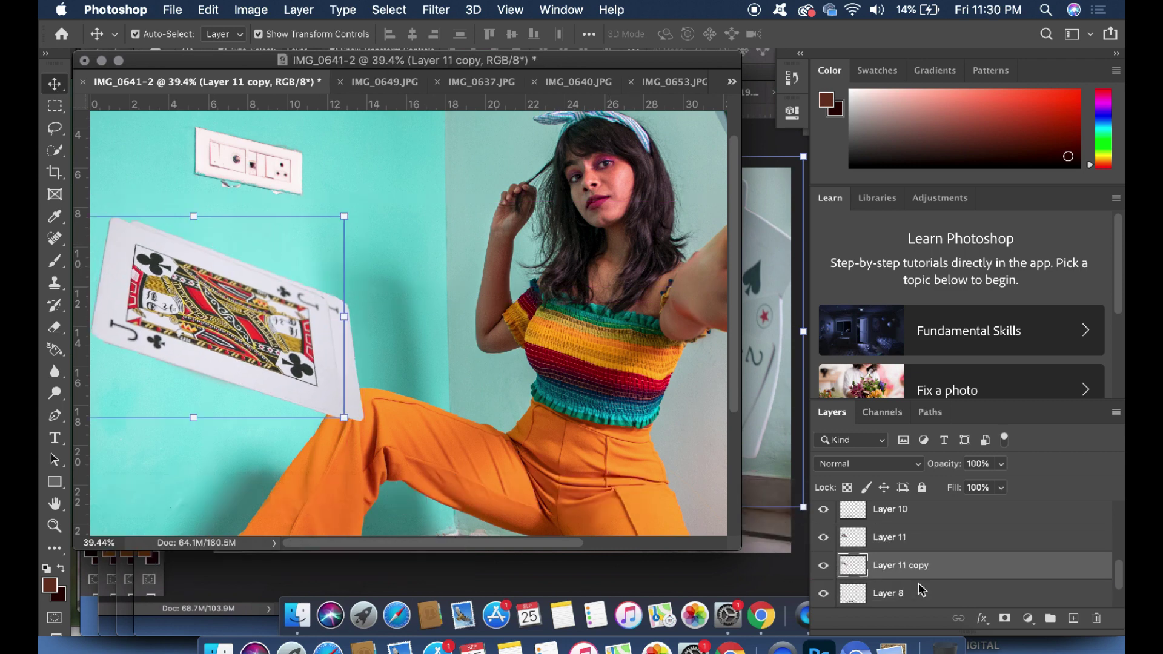
pyautogui.moveTo(230, 342); pyautogui.dragTo(239, 354)
# Scale the card copy to 87.66%, flip it vertically and rotate it about 40.6° so it sticks out behind the original card
pyautogui.hotkey('ctrl', 't')
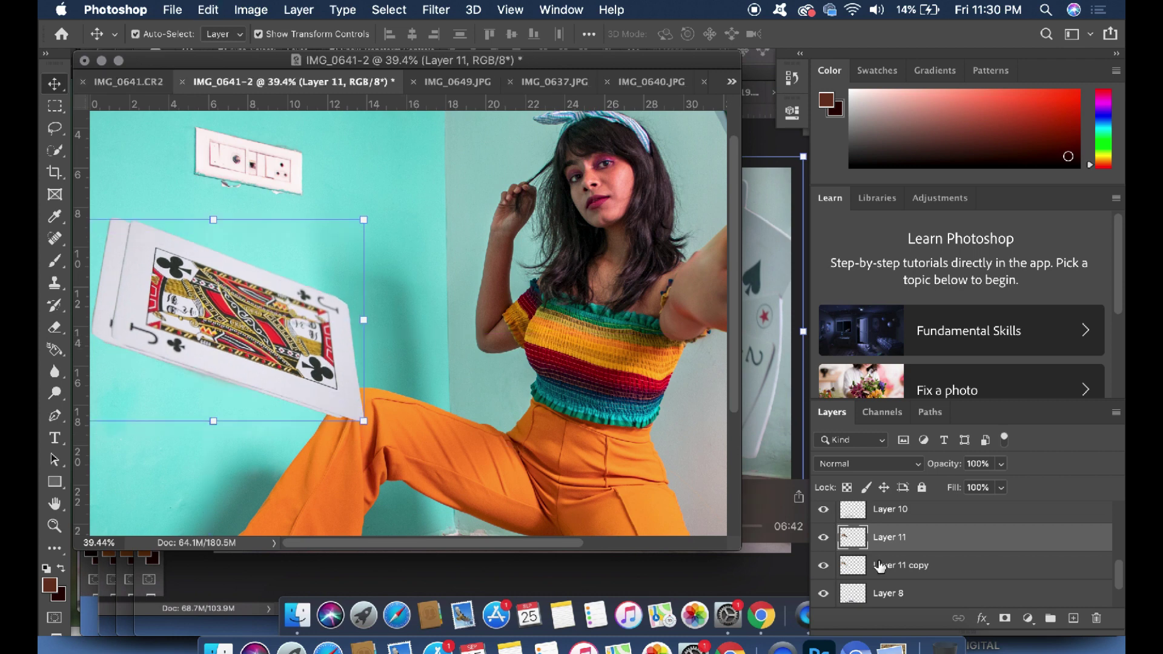
pyautogui.moveTo(358, 317); pyautogui.dragTo(307, 317)
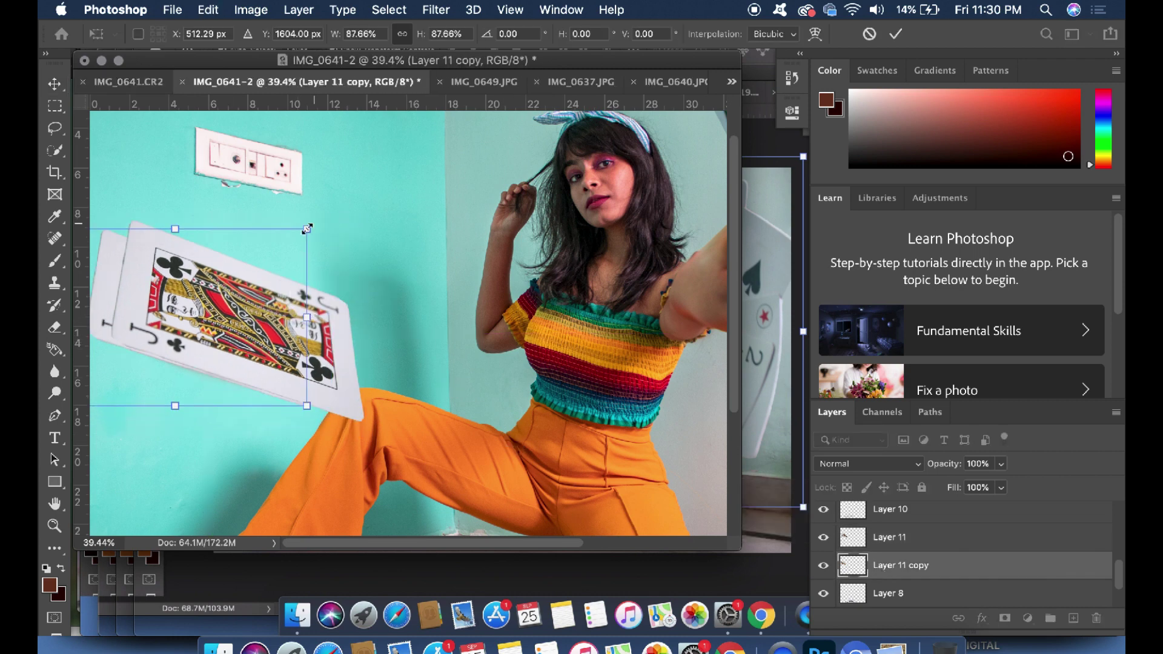
pyautogui.moveTo(307, 229); pyautogui.dragTo(91, 341)
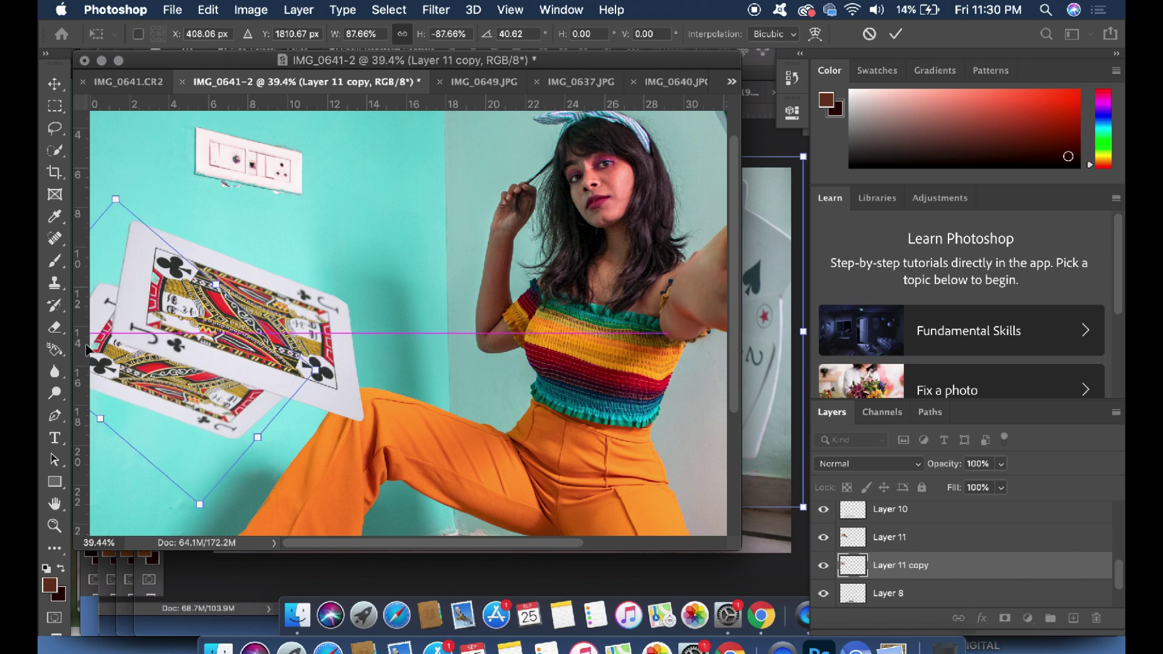
pyautogui.click(393, 356)
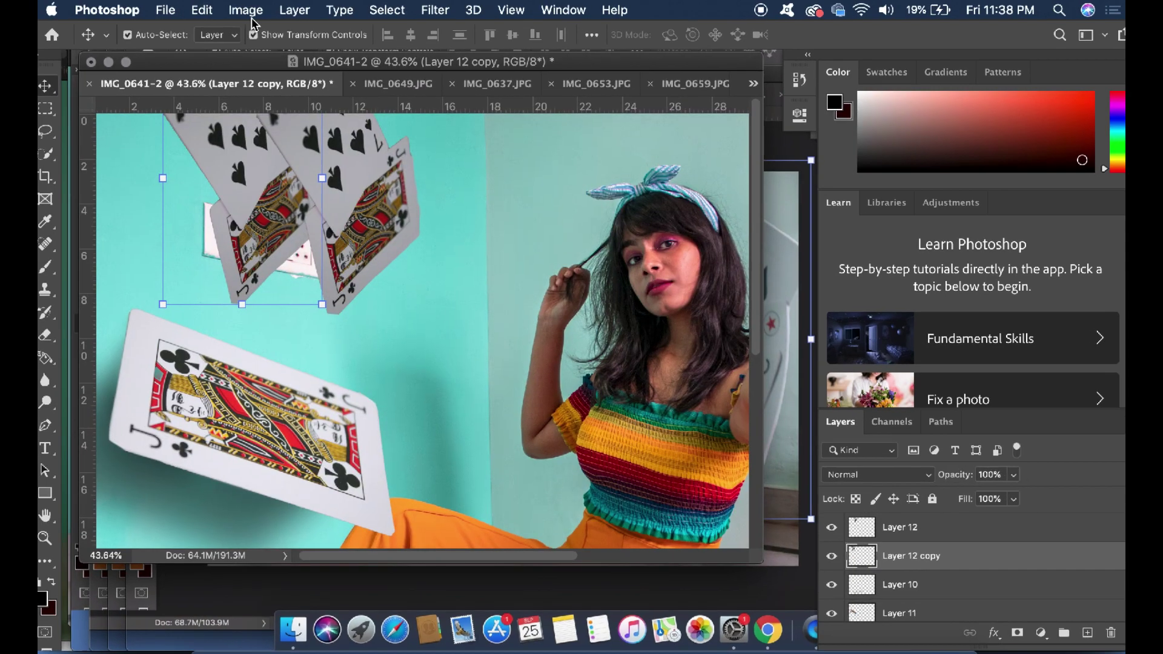
# Darken the duplicated card layer, Layer 12 copy, with Hue/Saturation by lowering Lightness to about -82
pyautogui.click(234, 11)
pyautogui.moveTo(260, 57)
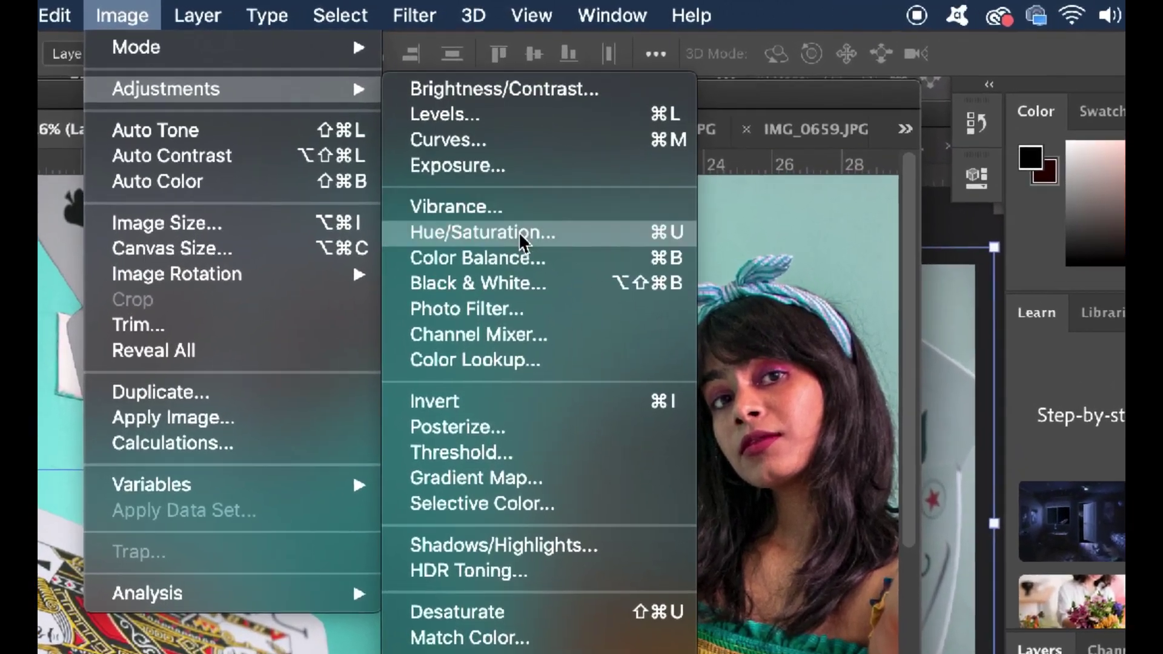
pyautogui.click(520, 233)
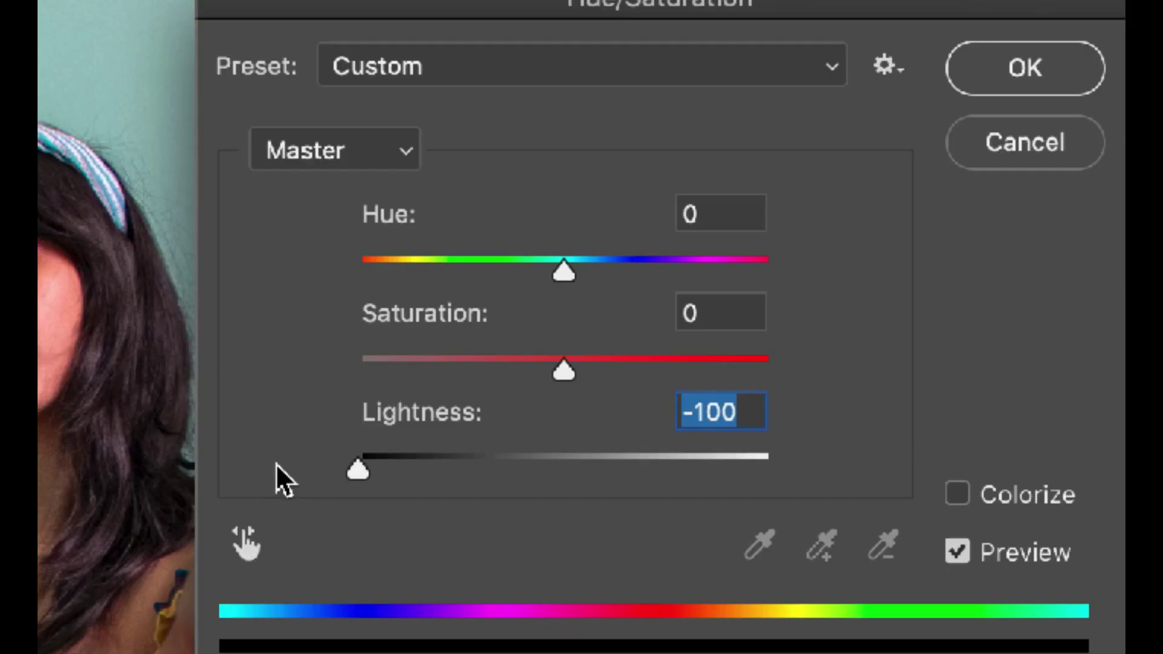
pyautogui.click(464, 445)
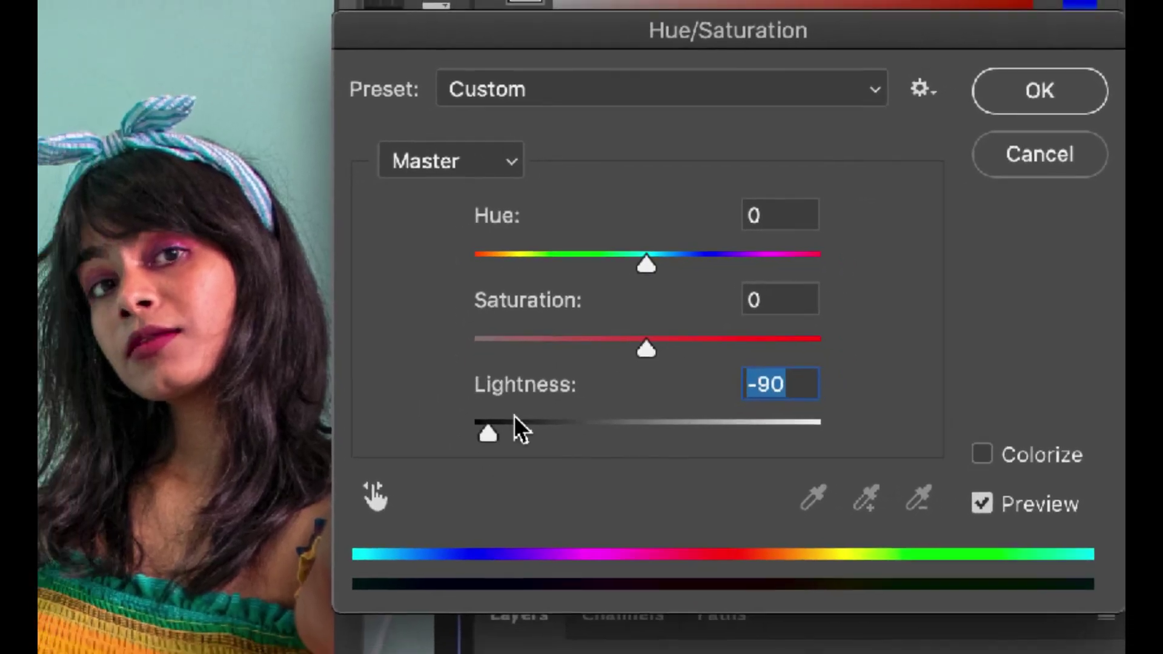
pyautogui.click(495, 437)
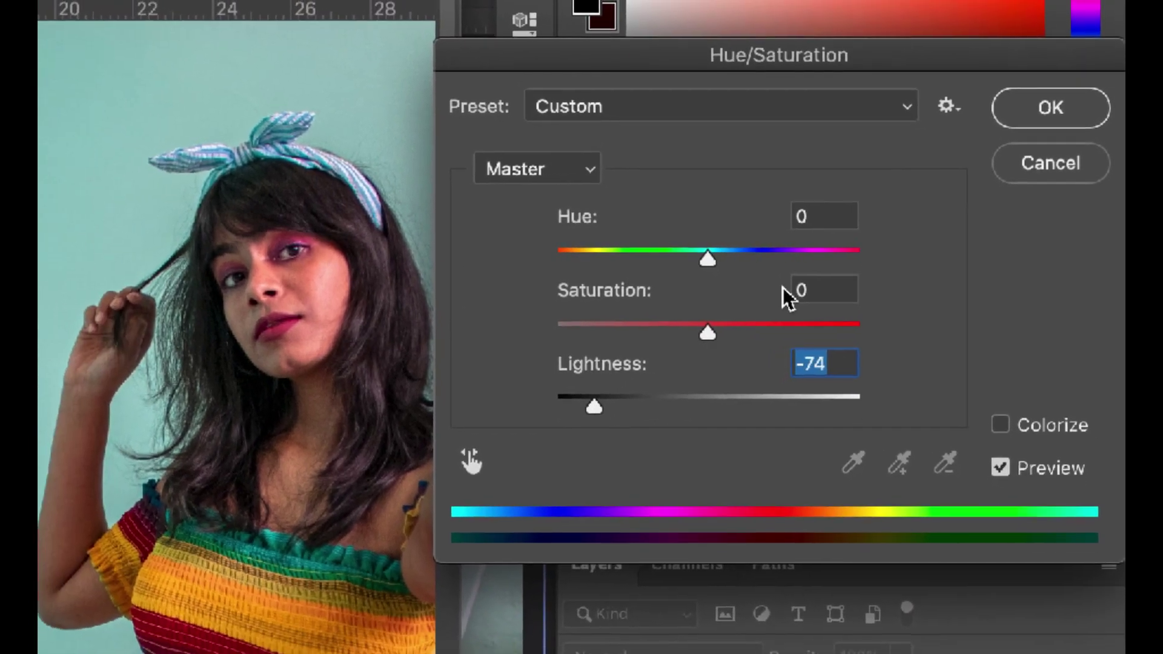
pyautogui.moveTo(576, 415); pyautogui.dragTo(563, 416)
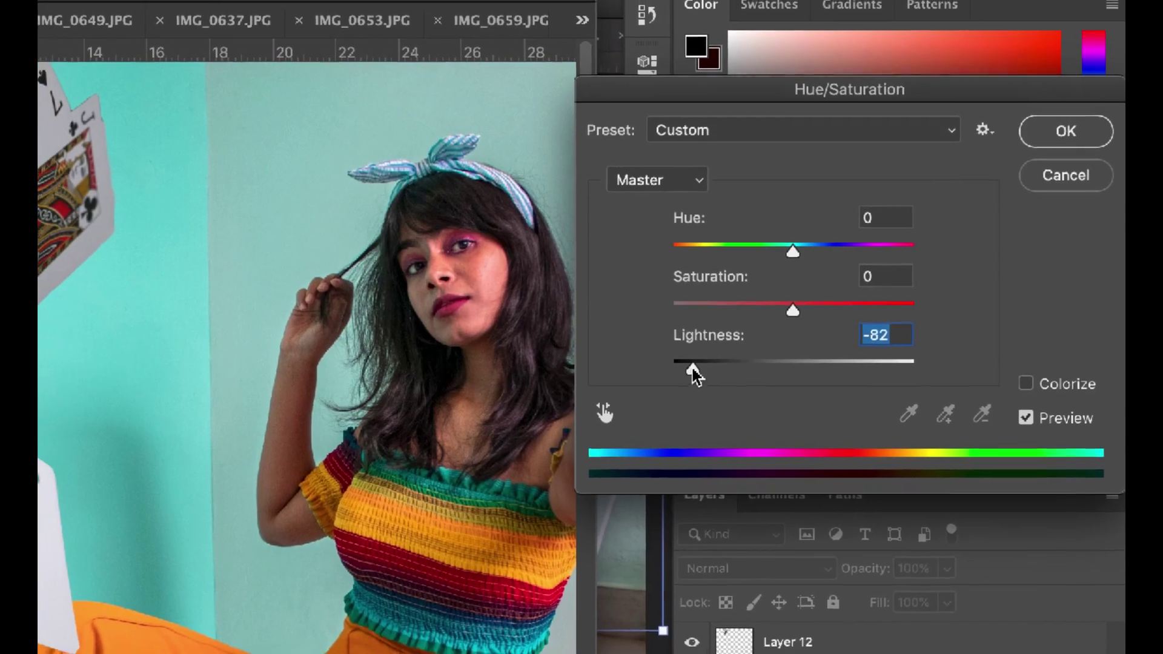
pyautogui.moveTo(682, 372); pyautogui.dragTo(678, 373)
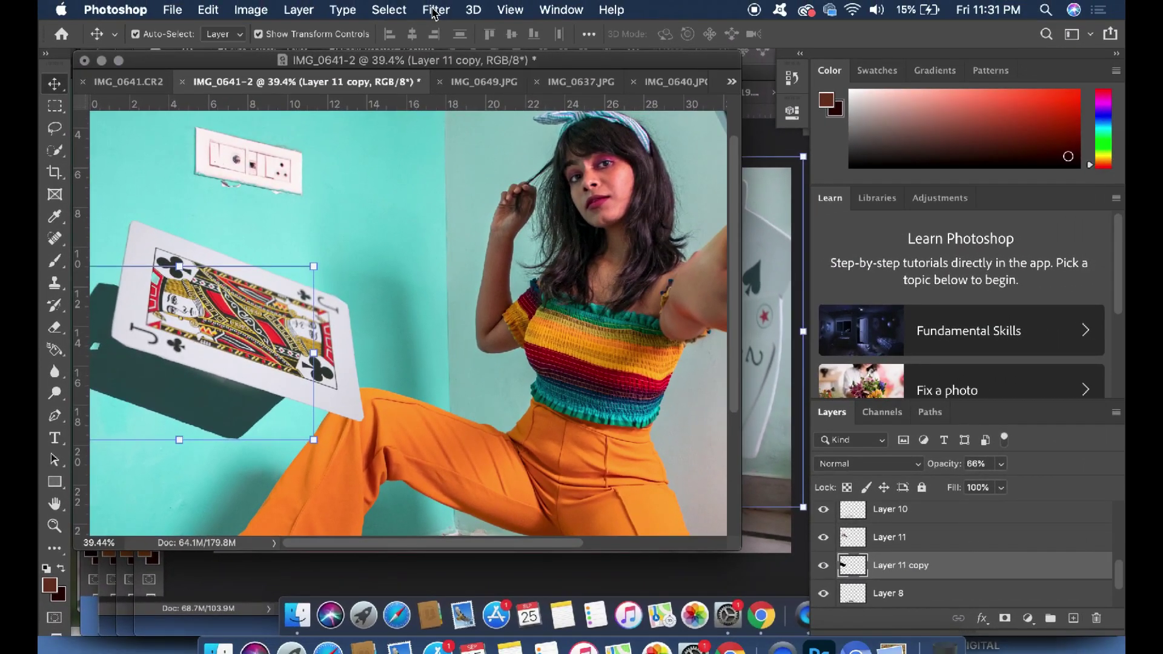
# Apply a Gaussian Blur with a radius of 91.3 pixels to the darkened jack card copy to make a soft shadow
pyautogui.click(434, 10)
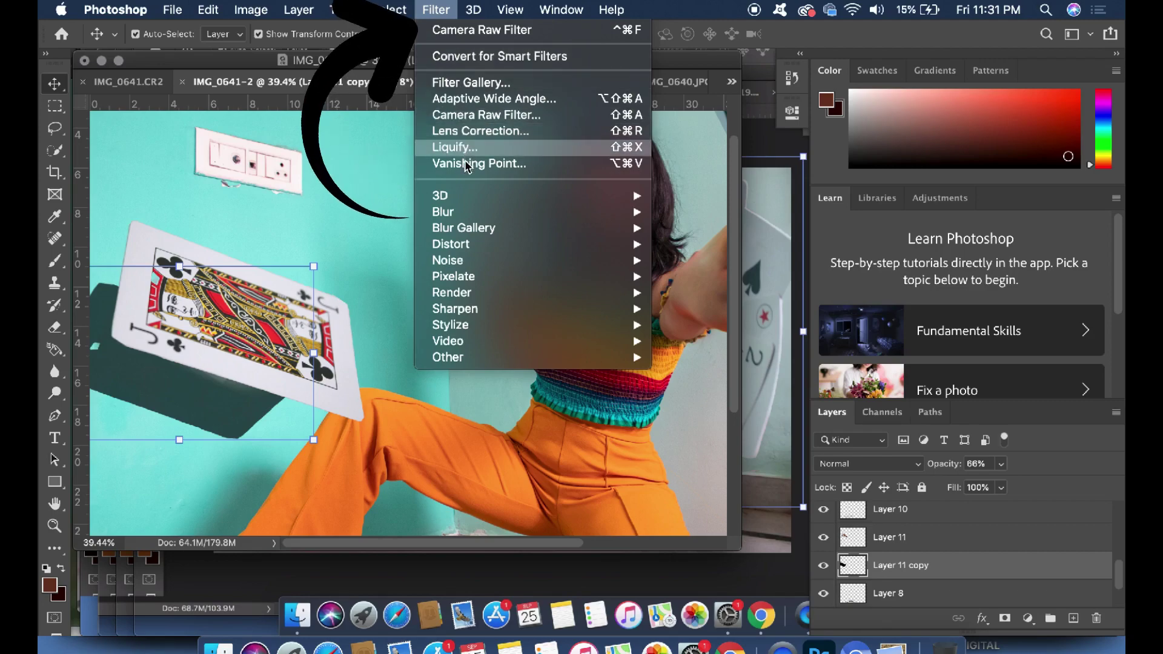
pyautogui.moveTo(448, 211)
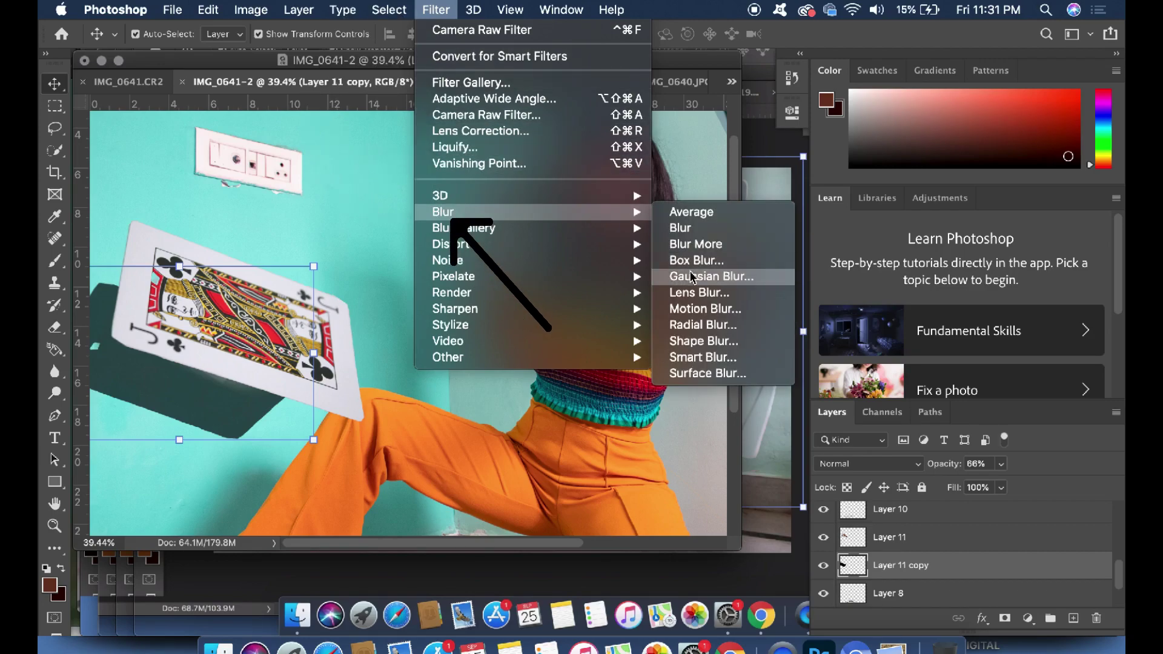
pyautogui.click(692, 276)
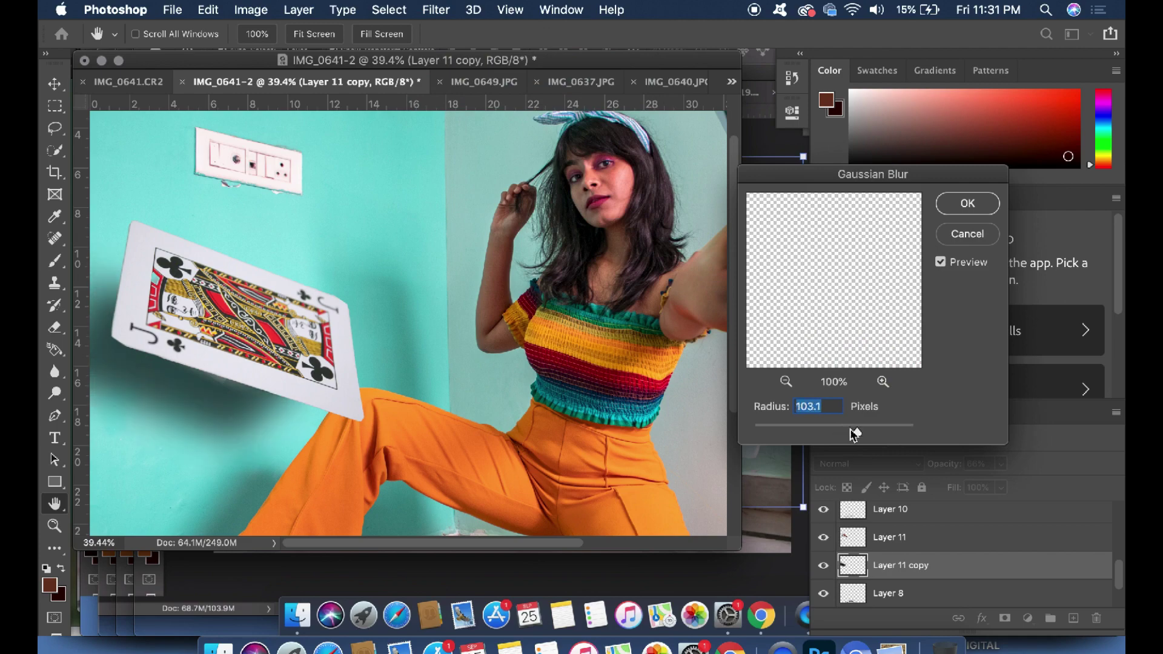
pyautogui.moveTo(863, 435); pyautogui.dragTo(870, 435)
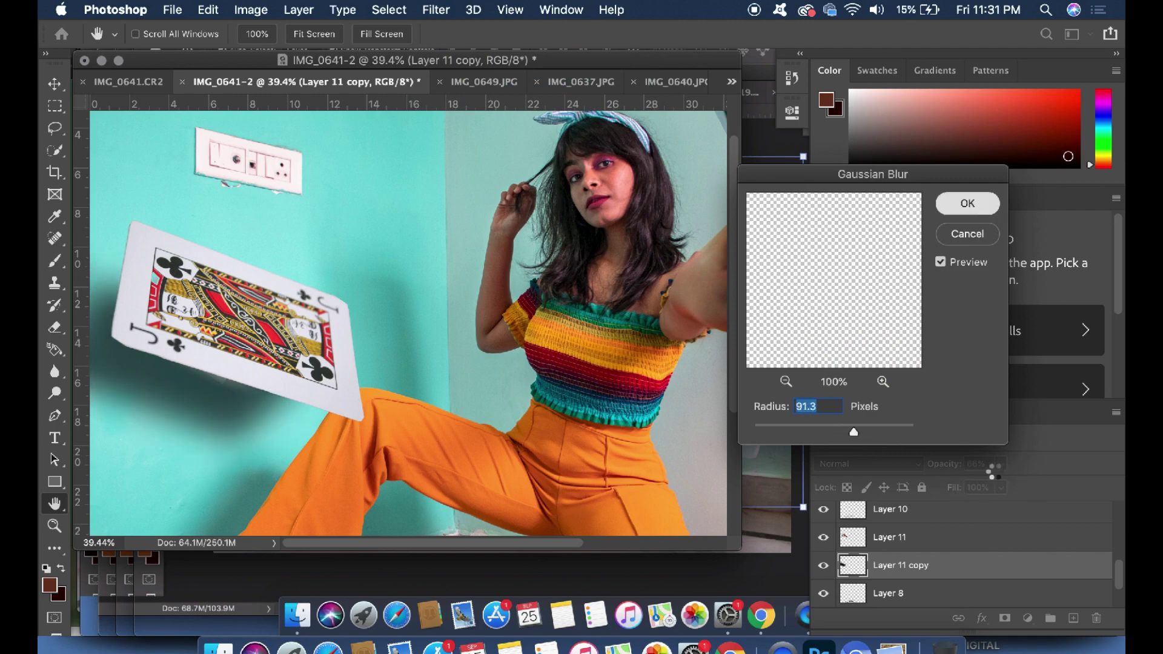
# Accept the 91.3-pixel blur on the jack of clubs shadow layer, Layer 11 copy, and lower its opacity to 49%
pyautogui.click(967, 203)
pyautogui.moveTo(1000, 488); pyautogui.dragTo(998, 489)
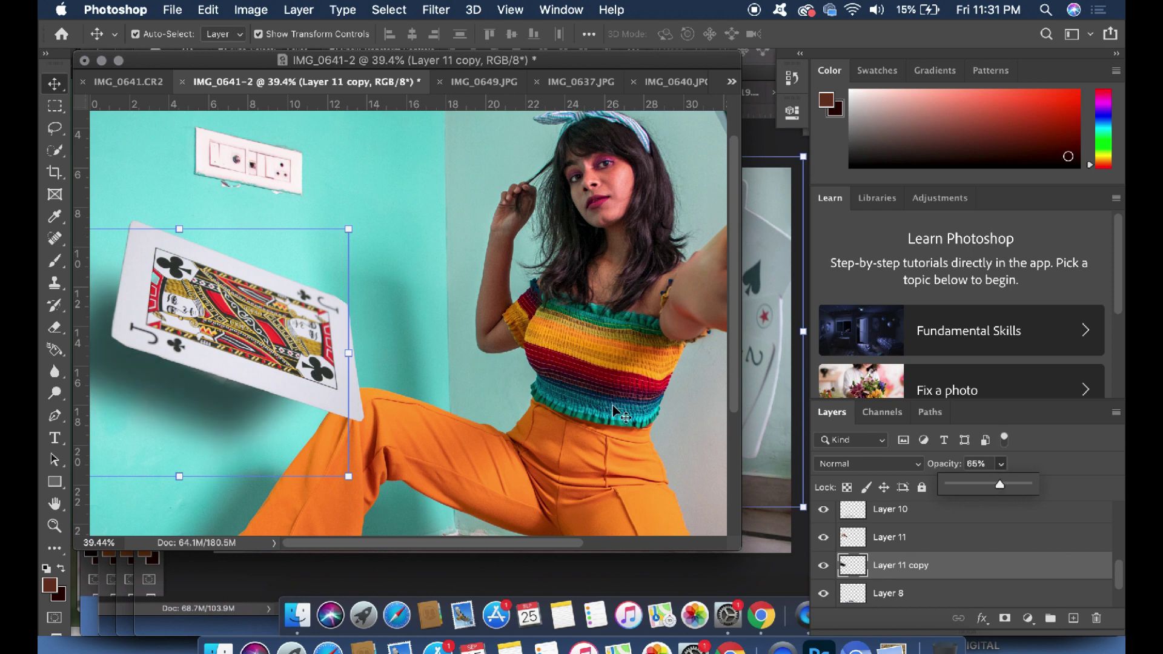
pyautogui.moveTo(997, 502); pyautogui.dragTo(988, 489)
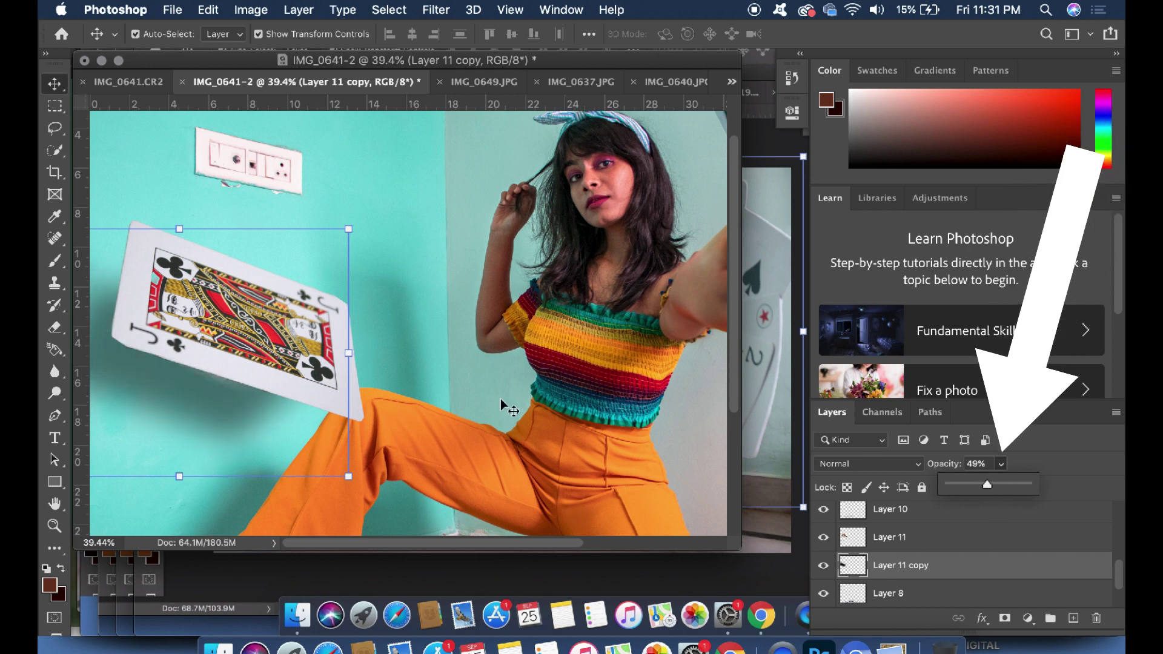
# Choose the Brush and set its foreground colour to #587677, sampled from the shadow on the wall
pyautogui.click(54, 261)
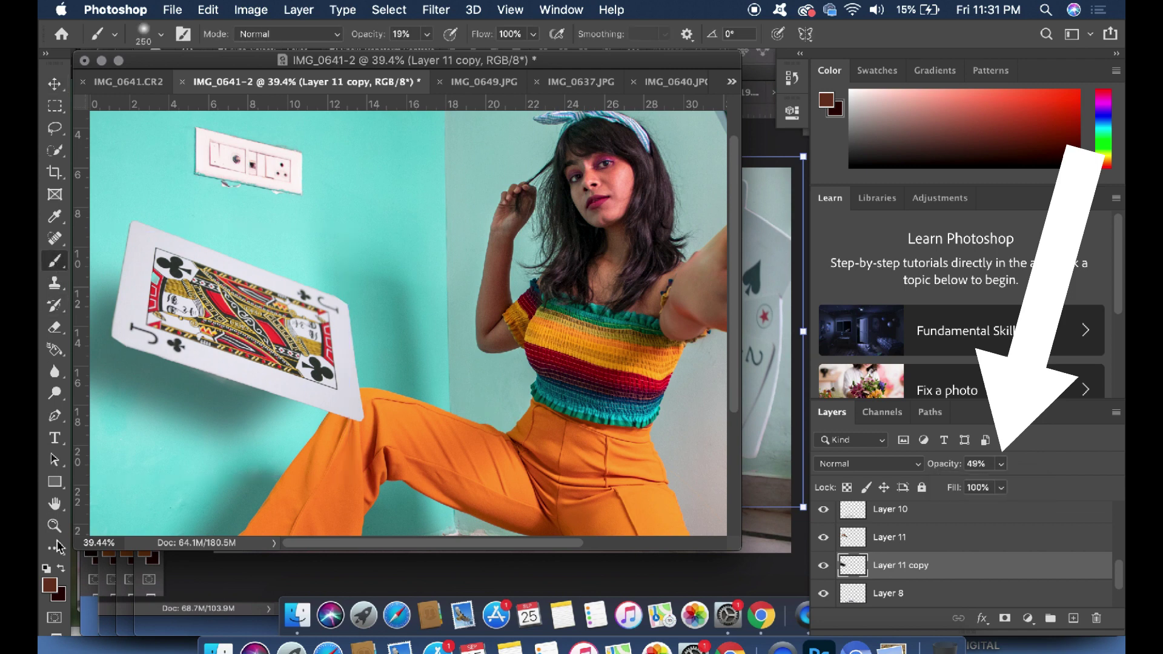
pyautogui.click(50, 585)
pyautogui.click(213, 384)
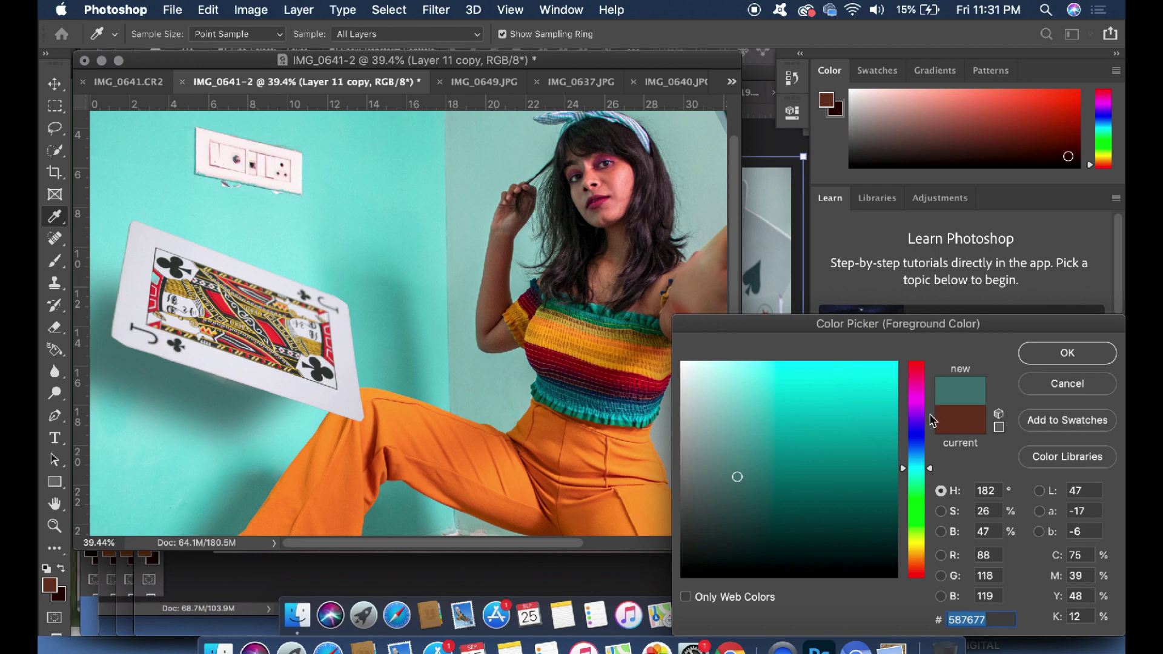
pyautogui.click(1067, 353)
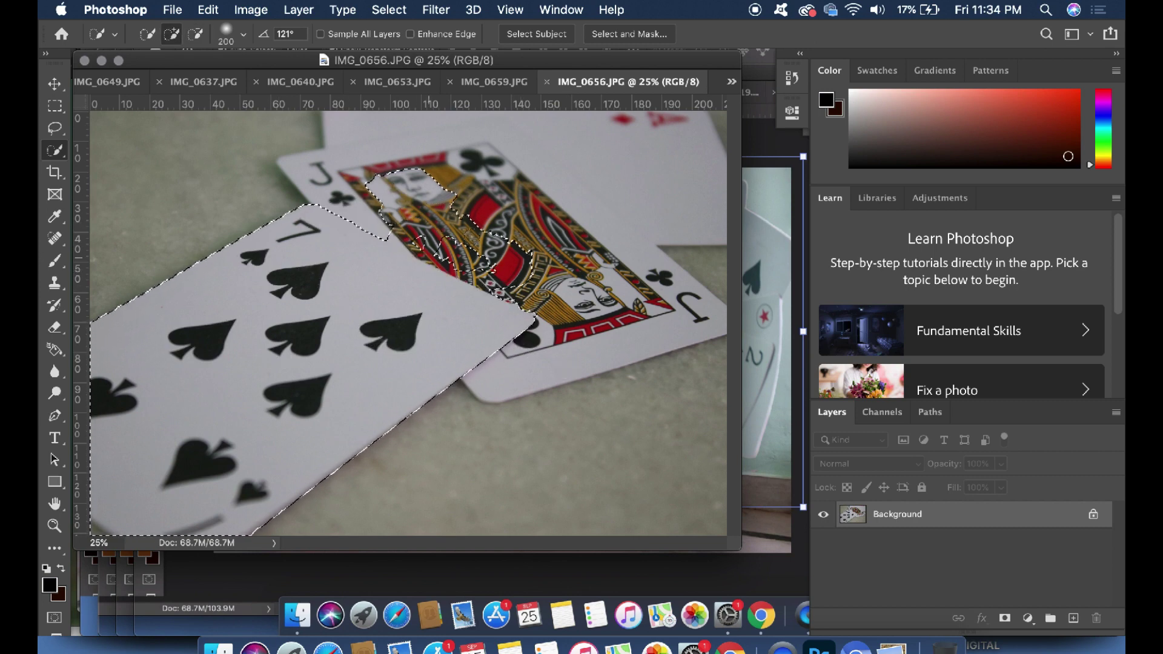
# Extend the card selection in IMG_0656.JPG over the jack of clubs and place the cut-out cards, rotated, high on the portrait's teal wall
pyautogui.moveTo(429, 259)
pyautogui.mouseDown()
pyautogui.moveTo(545, 285)
pyautogui.moveTo(645, 278)
pyautogui.mouseUp()
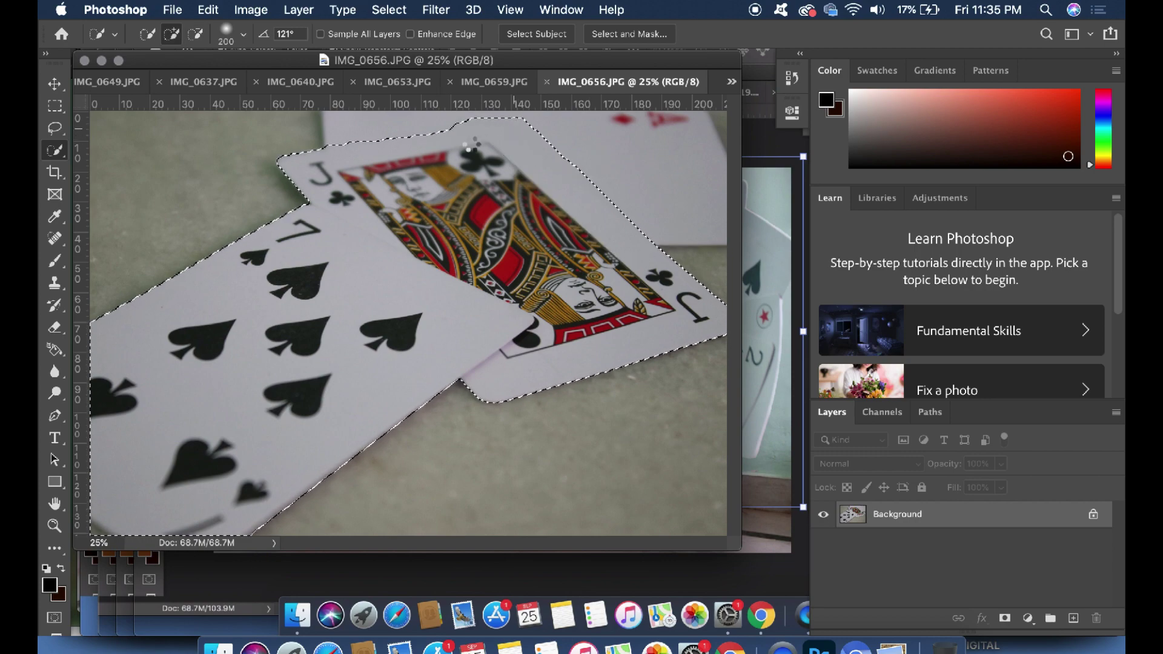
pyautogui.press('v')
pyautogui.moveTo(358, 346); pyautogui.dragTo(239, 280)
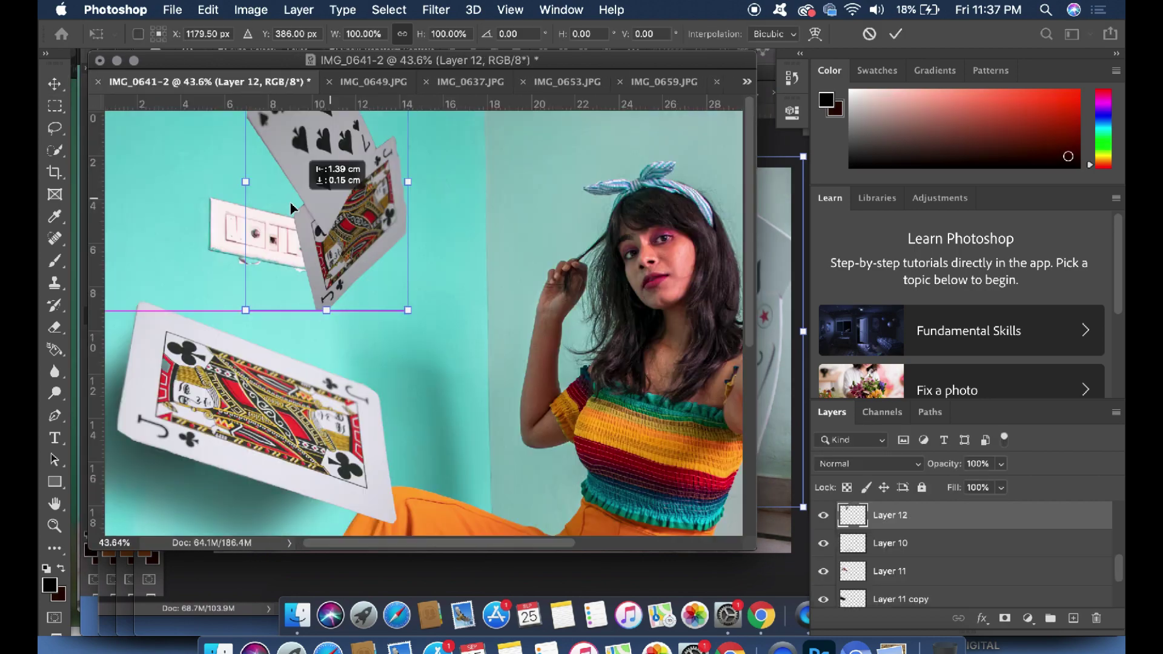
pyautogui.moveTo(306, 163); pyautogui.dragTo(277, 193)
pyautogui.press('Return')
# Duplicate Layer 12, place the copy beneath the original, offset it slightly and scale it to 96.07%
pyautogui.press('super+j')
pyautogui.moveTo(907, 515); pyautogui.dragTo(909, 559)
pyautogui.moveTo(233, 204); pyautogui.dragTo(271, 229)
pyautogui.hotkey('ctrl', 't')
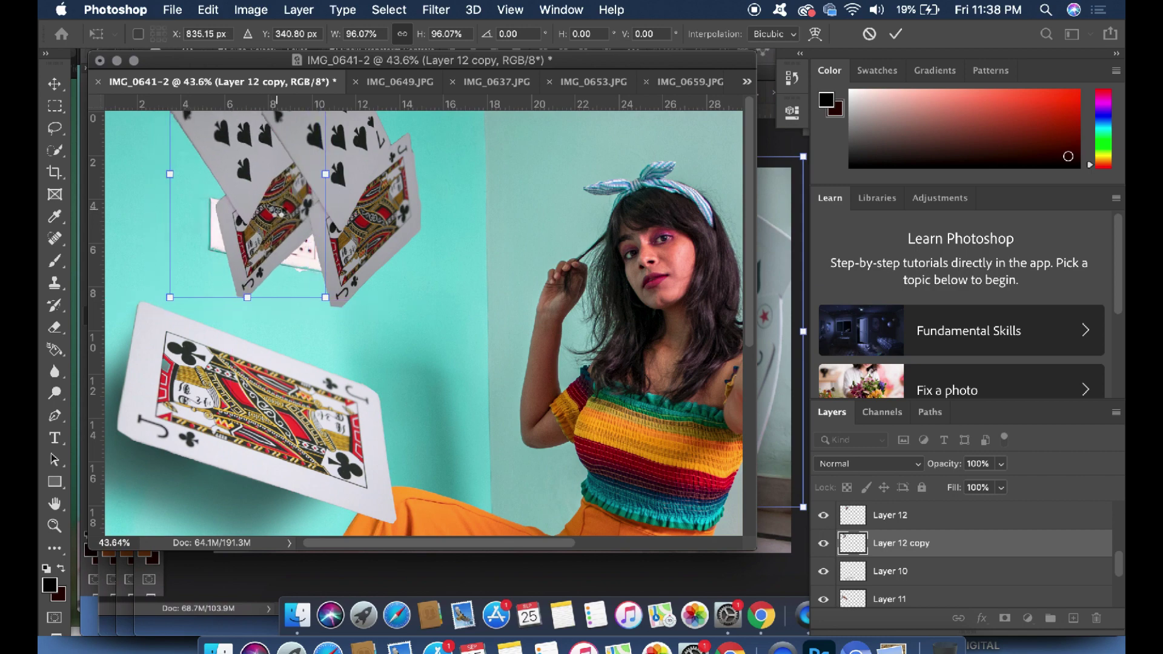
pyautogui.press('Return')
# Darken Layer 12 copy with Hue/Saturation by setting Lightness to -82
pyautogui.click(250, 10)
pyautogui.moveTo(292, 60)
pyautogui.click(478, 146)
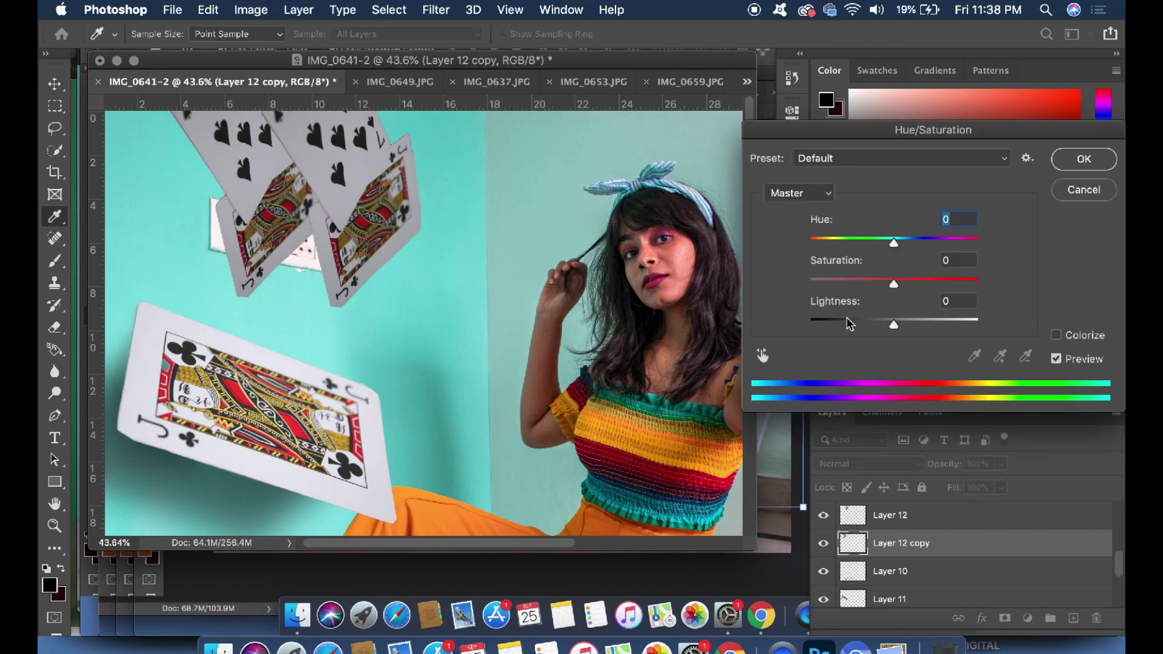
pyautogui.moveTo(845, 317); pyautogui.dragTo(823, 326)
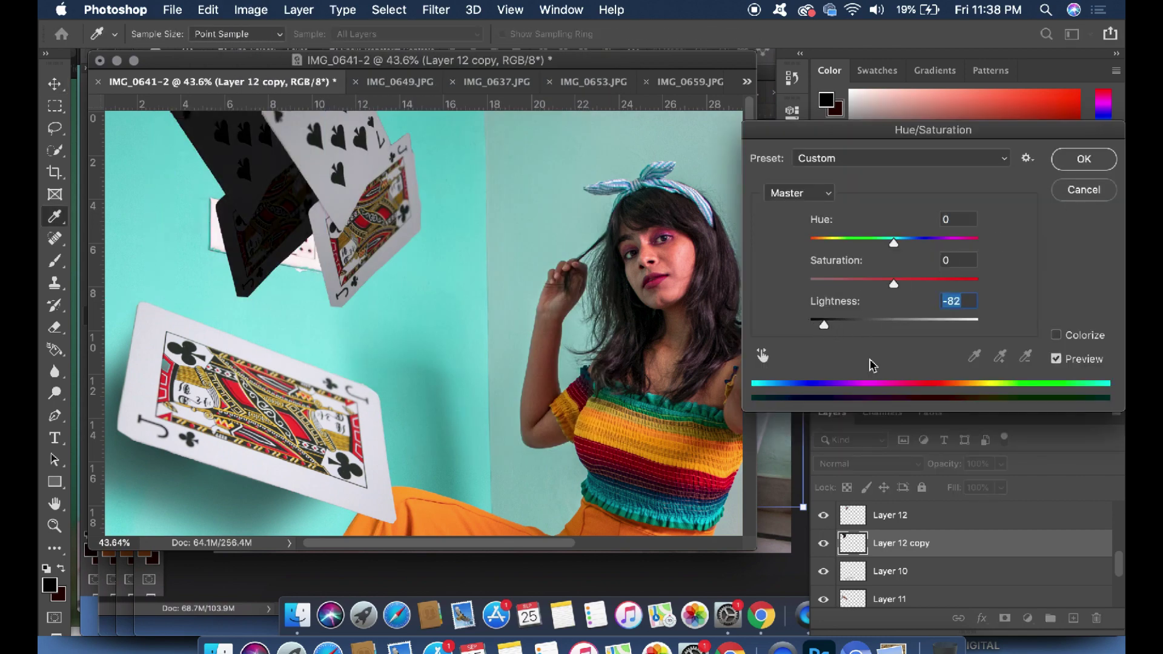
pyautogui.click(1082, 164)
# Apply a Gaussian Blur to the darkened Layer 12 copy and open Hue/Saturation for Layer 11
pyautogui.click(435, 9)
pyautogui.moveTo(463, 212)
pyautogui.click(702, 275)
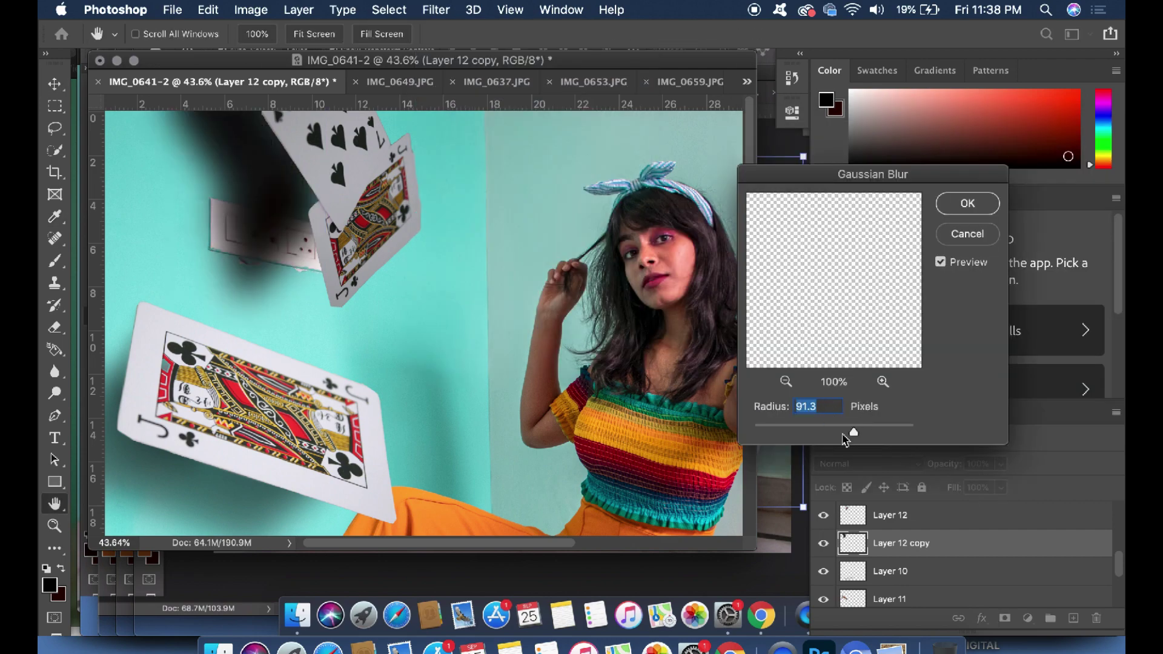
pyautogui.moveTo(838, 432); pyautogui.dragTo(840, 435)
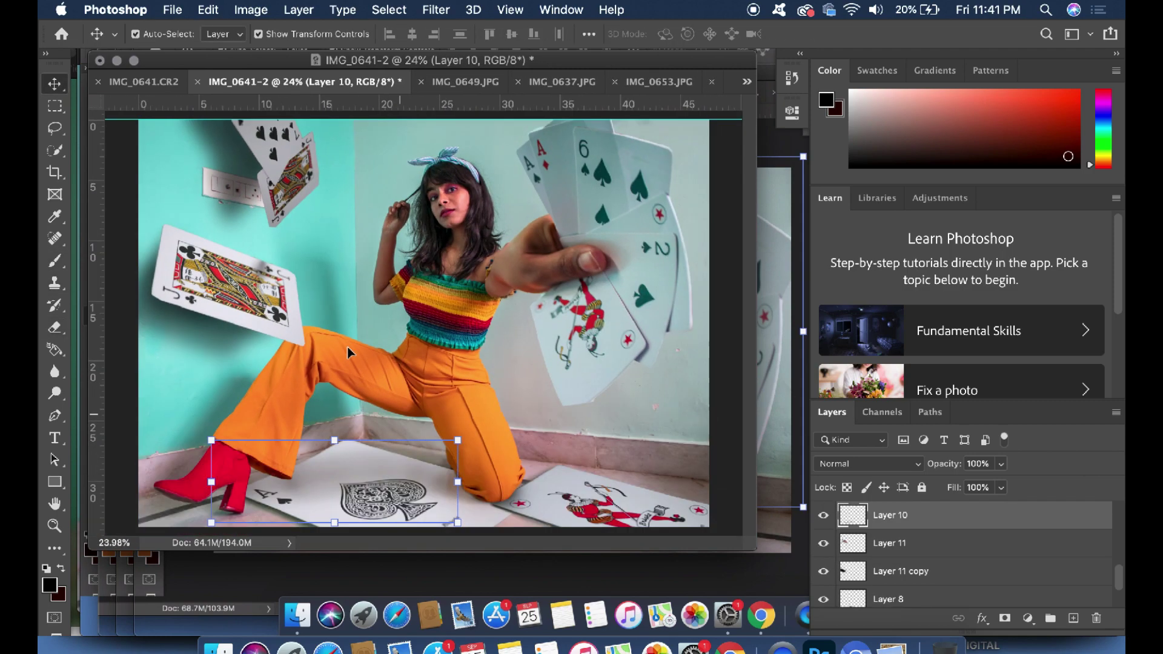
pyautogui.hotkey('ctrl', 'u')
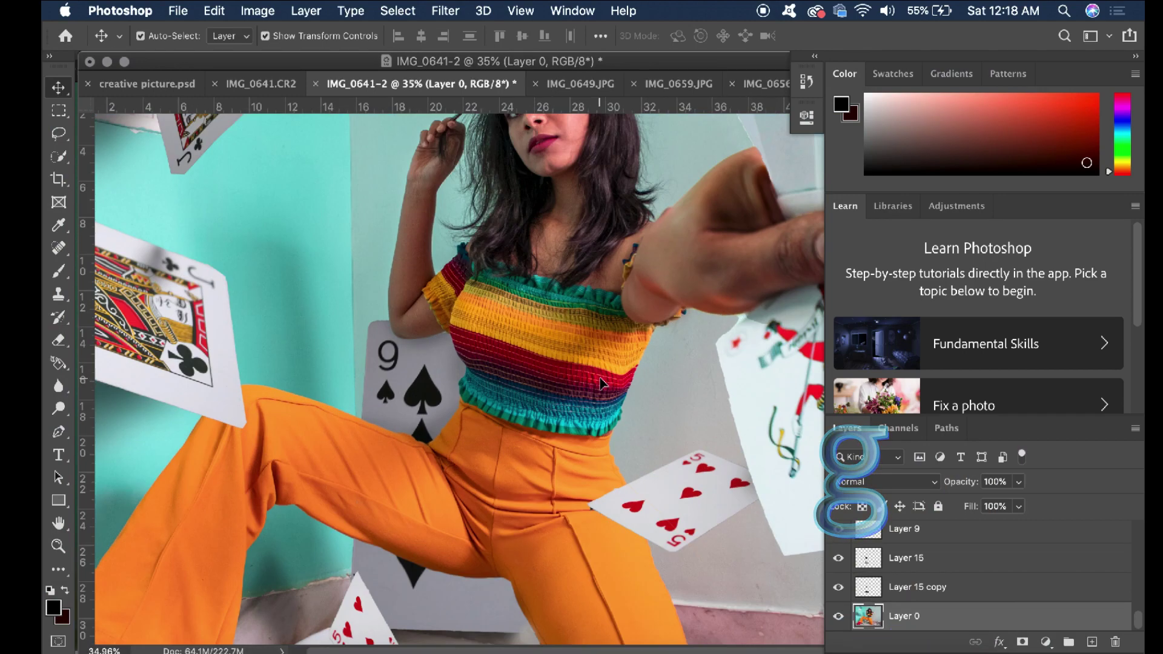
# Brighten the cheek and chin on Layer 0 with the Dodge tool, using a 90-pixel brush, Midtones range and 5% exposure
pyautogui.scroll(2, 599, 382)
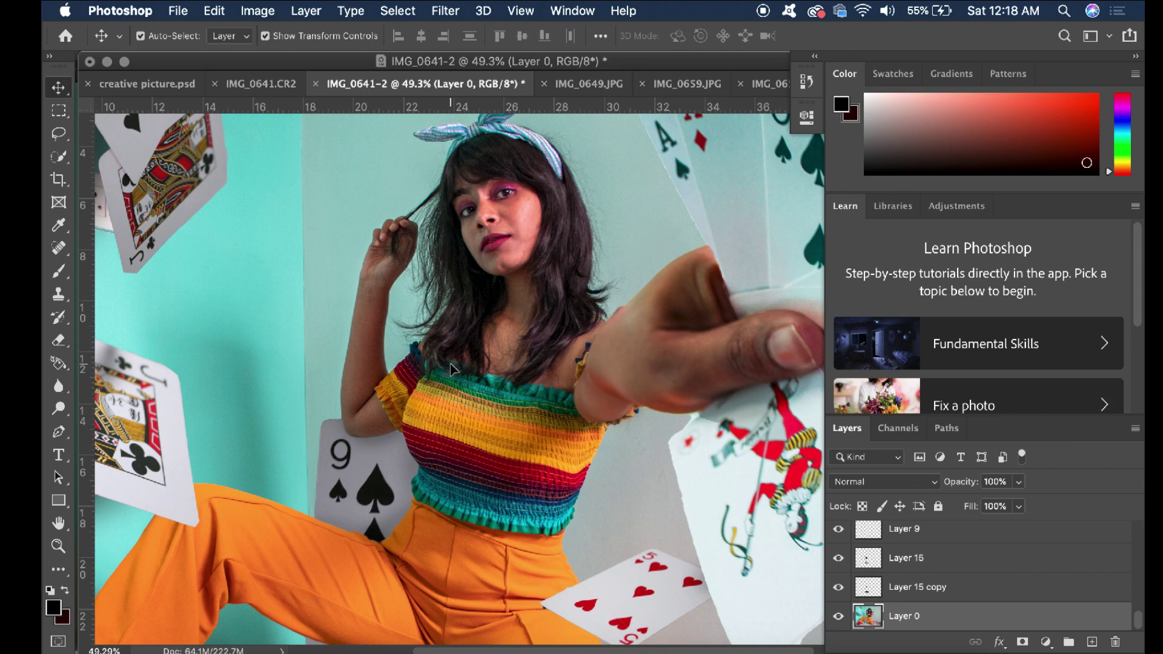
pyautogui.scroll(4, 491, 223)
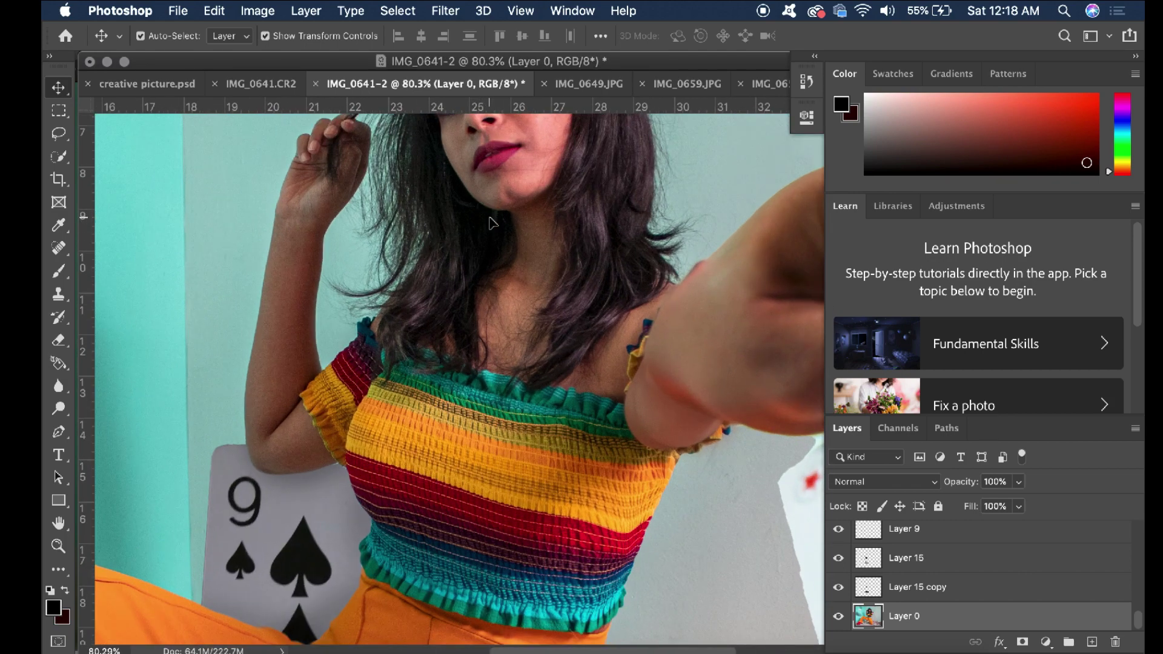
pyautogui.scroll(1, 490, 223)
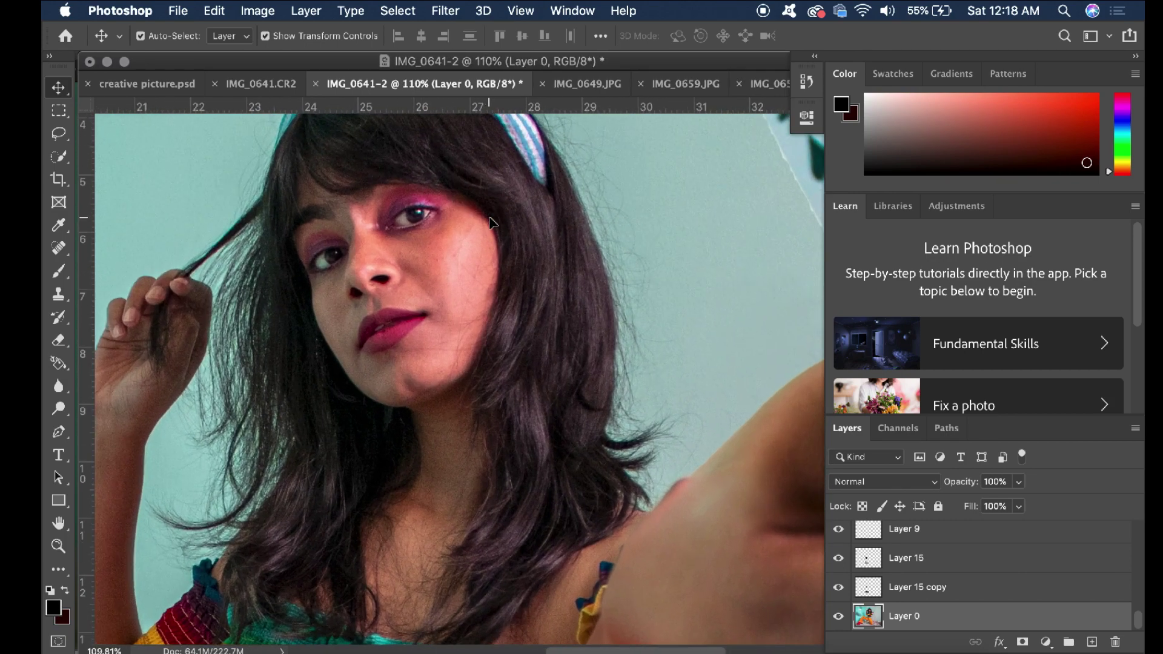
pyautogui.scroll(-10, 491, 223)
pyautogui.scroll(3, 491, 223)
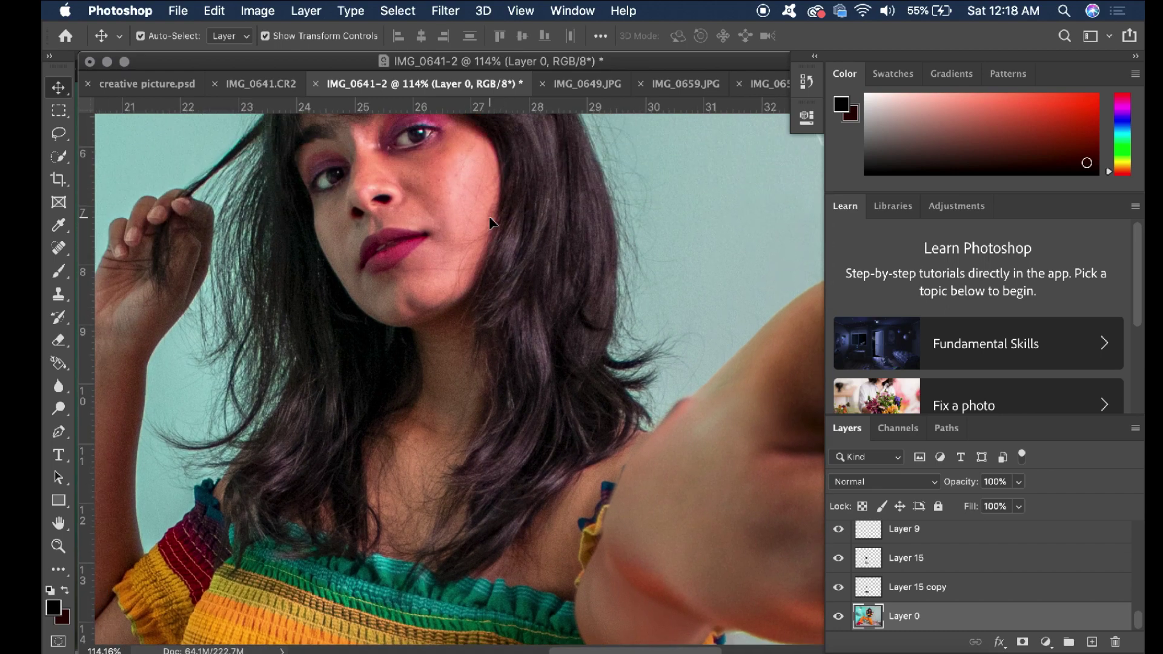
pyautogui.scroll(3, 491, 223)
pyautogui.scroll(2, 491, 223)
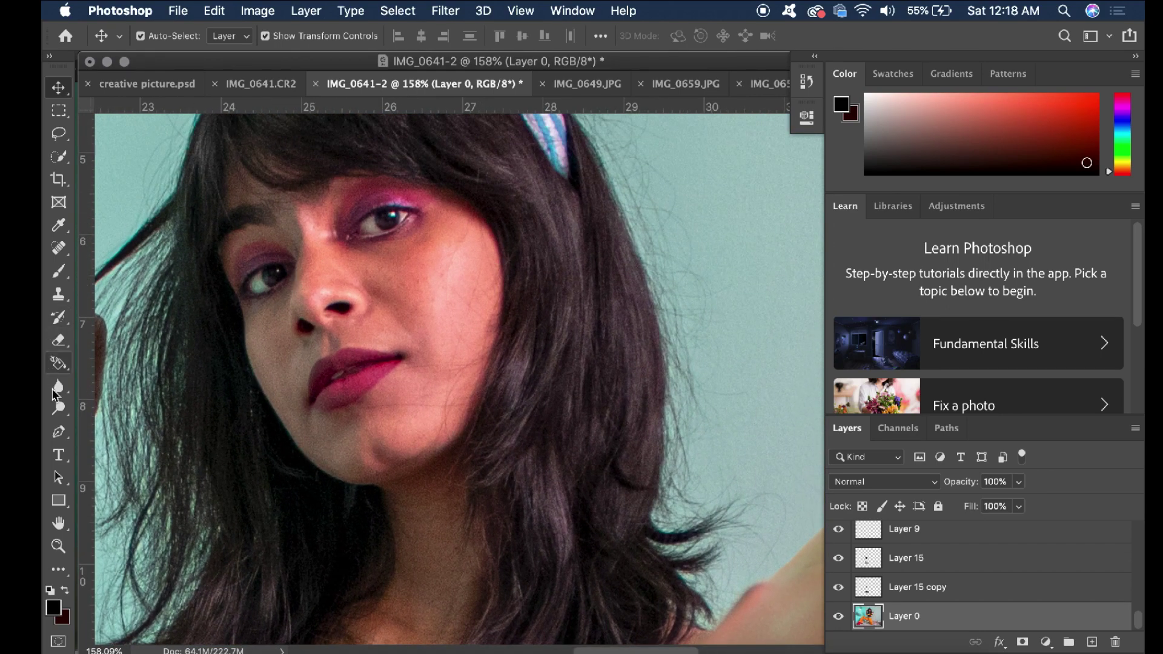
pyautogui.click(57, 414)
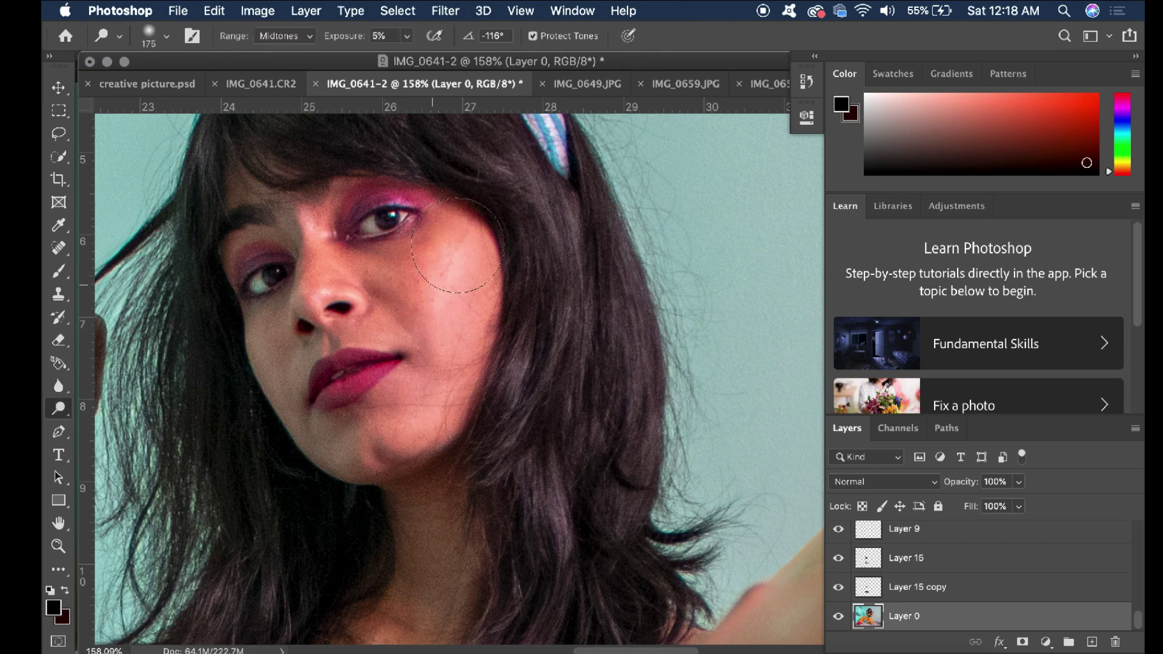
pyautogui.press('p')
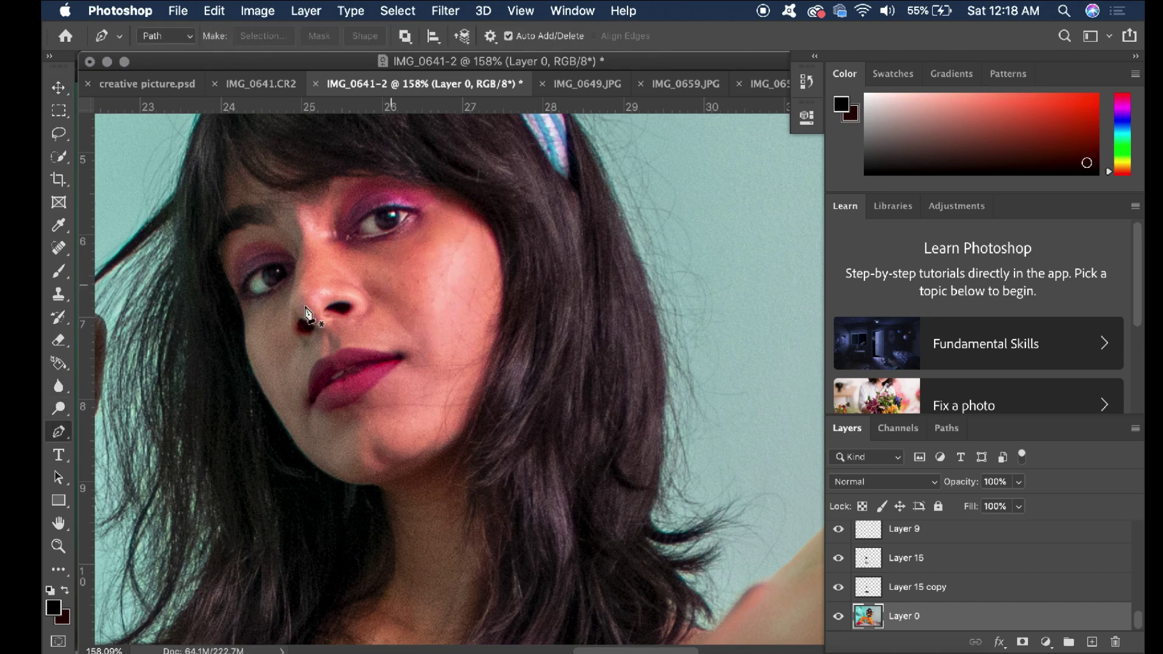
pyautogui.click(59, 408)
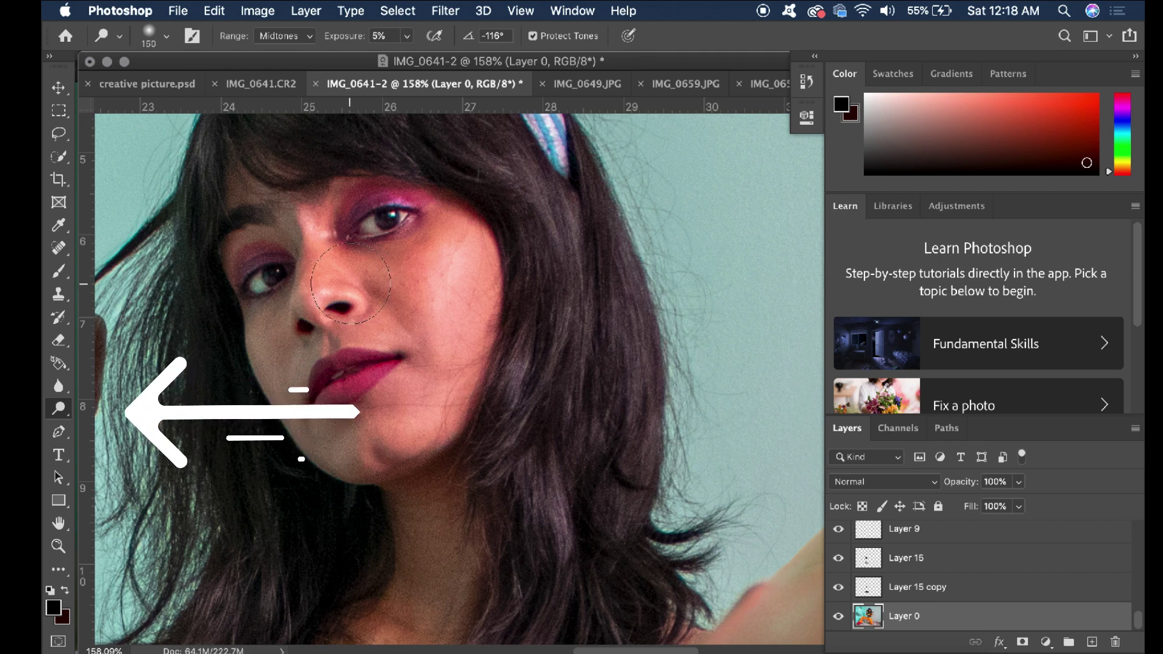
pyautogui.press('[')
pyautogui.press('[')
pyautogui.press('[')
pyautogui.moveTo(432, 251)
pyautogui.mouseDown()
pyautogui.moveTo(433, 281)
pyautogui.moveTo(453, 233)
pyautogui.mouseUp()
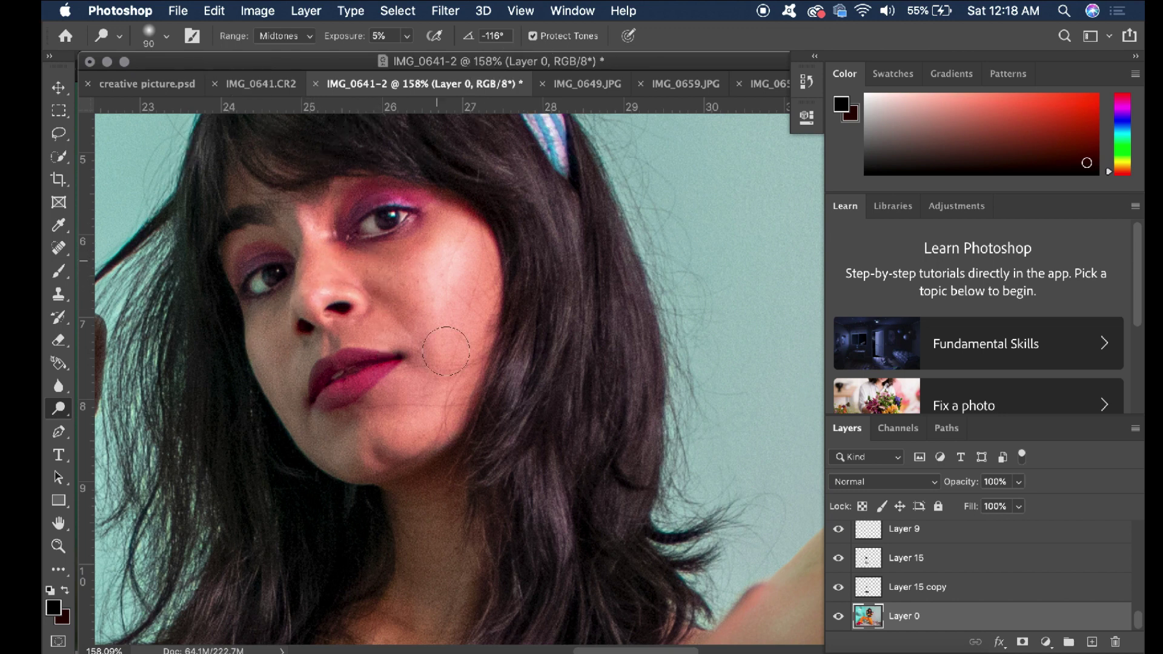
pyautogui.moveTo(460, 206)
pyautogui.mouseDown()
pyautogui.moveTo(431, 294)
pyautogui.moveTo(453, 208)
pyautogui.moveTo(432, 259)
pyautogui.moveTo(422, 328)
pyautogui.mouseUp()
pyautogui.moveTo(383, 423); pyautogui.dragTo(399, 385)
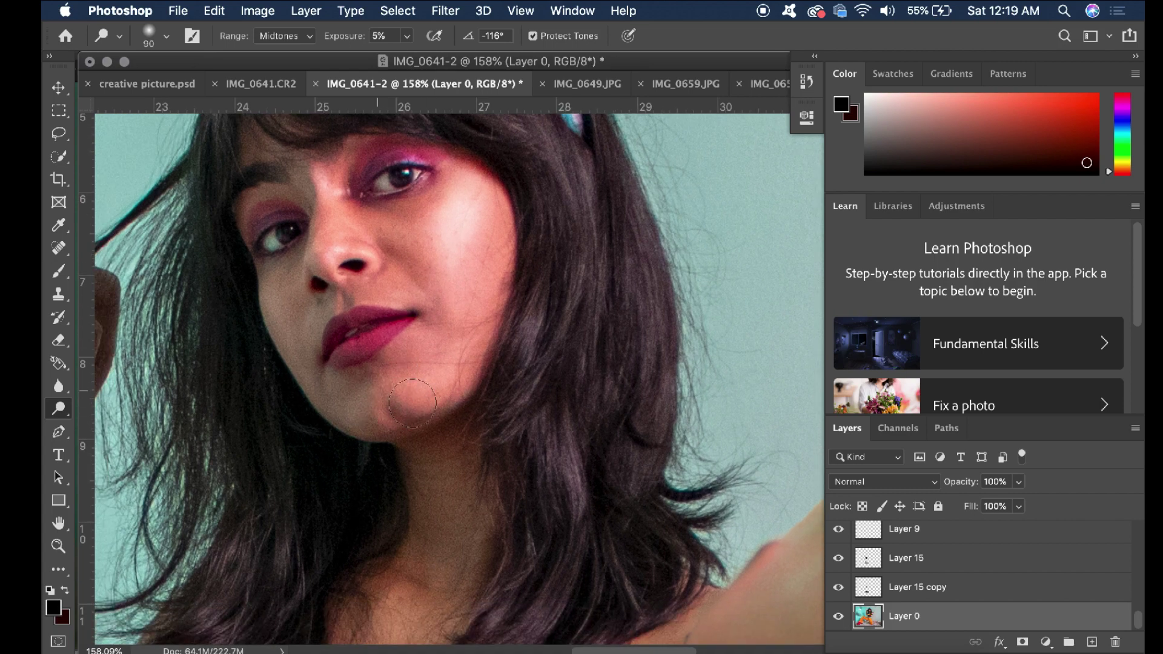
pyautogui.scroll(-10, 433, 364)
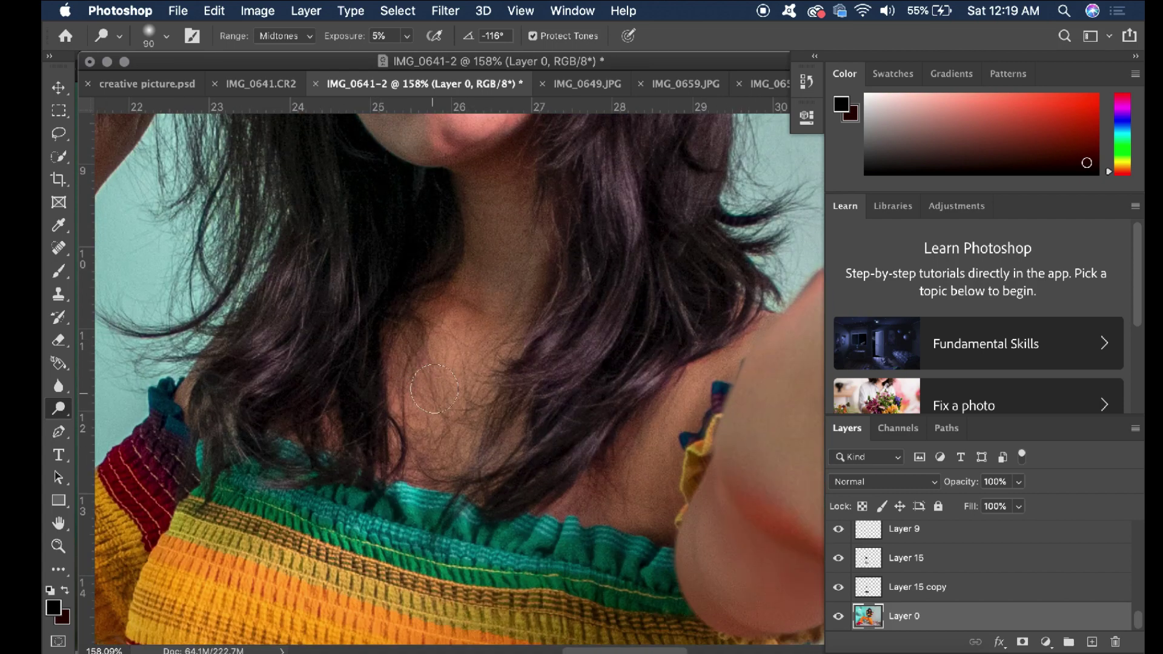
pyautogui.scroll(10, 439, 412)
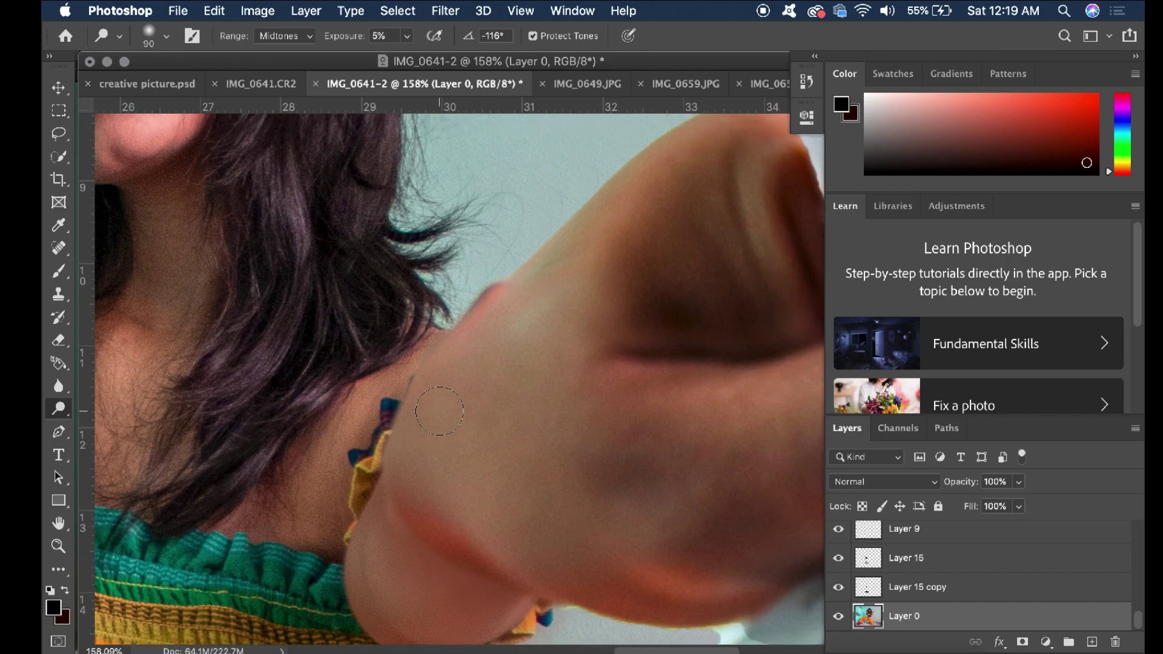
pyautogui.hscroll(-2, 438, 412)
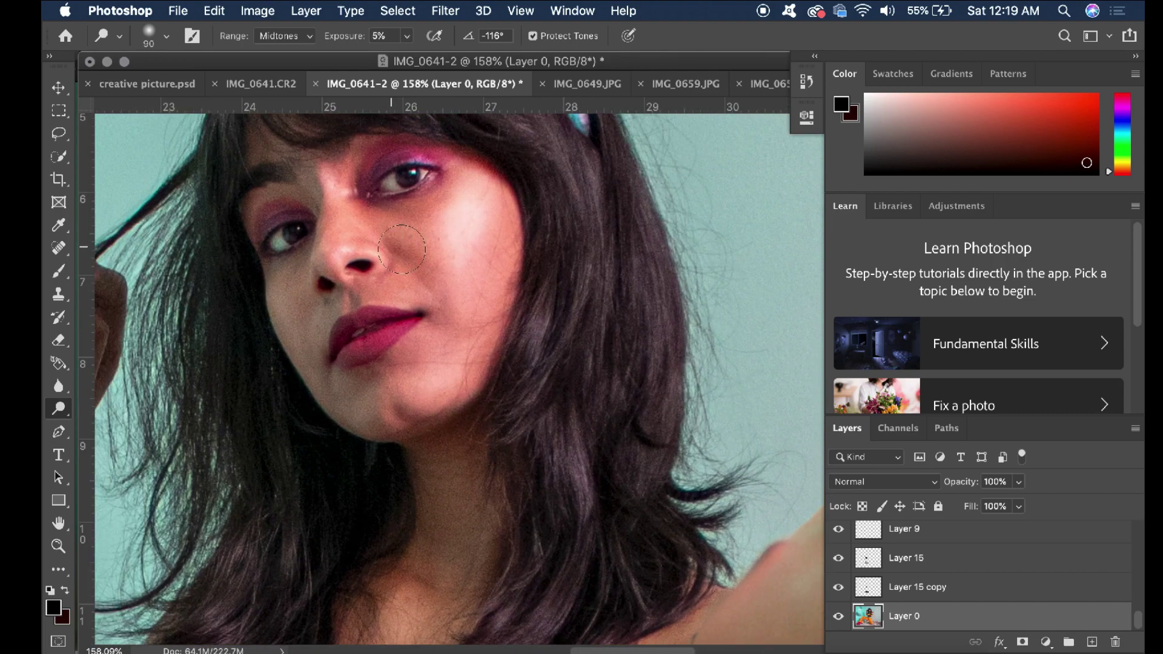
pyautogui.scroll(3, 467, 285)
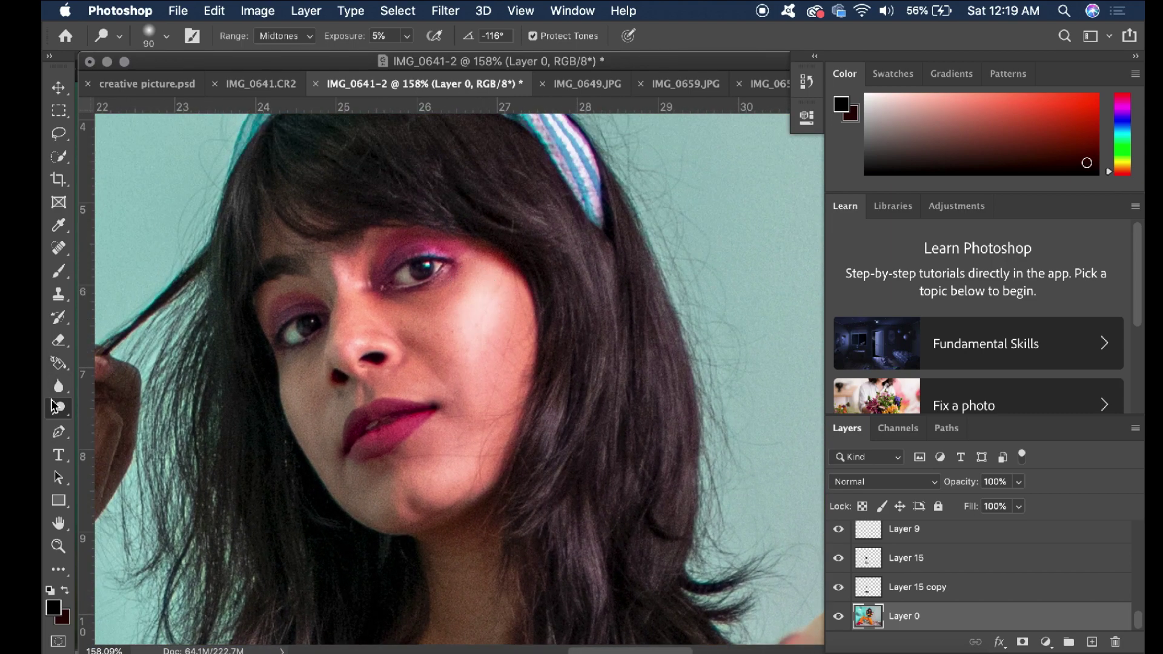
# Smooth the cheek skin on Layer 0 with the Blur tool at 10% strength, reducing the brush to 35 pixels
pyautogui.click(57, 390)
pyautogui.scroll(3, 499, 391)
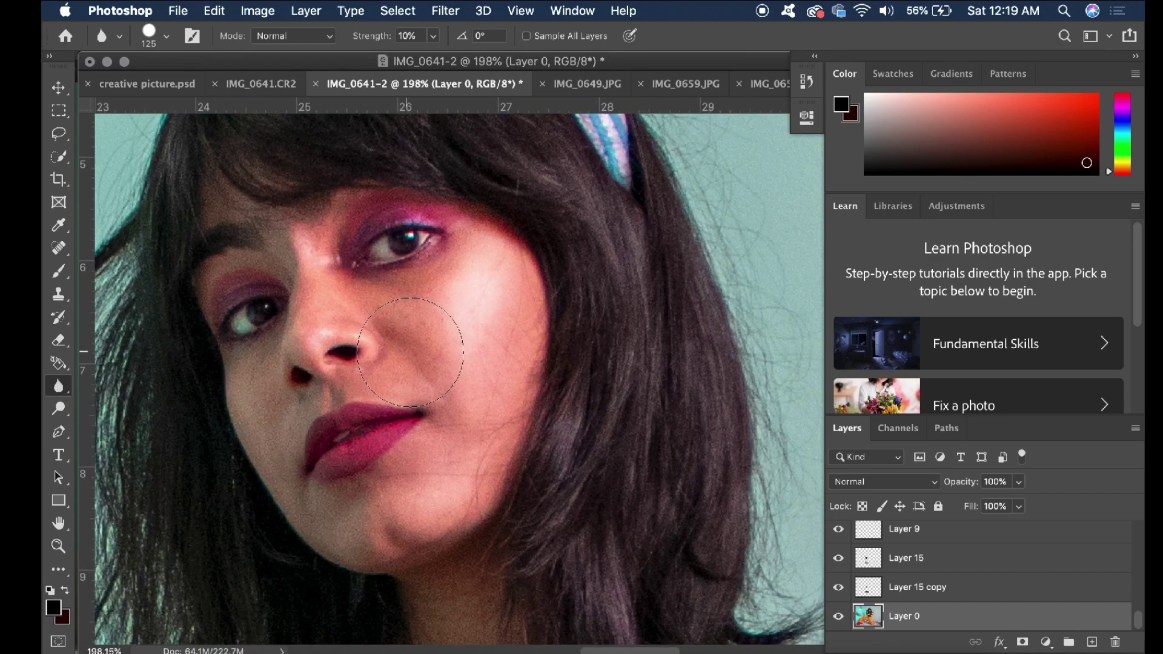
pyautogui.press('[')
pyautogui.scroll(1, 502, 316)
pyautogui.scroll(3, 502, 316)
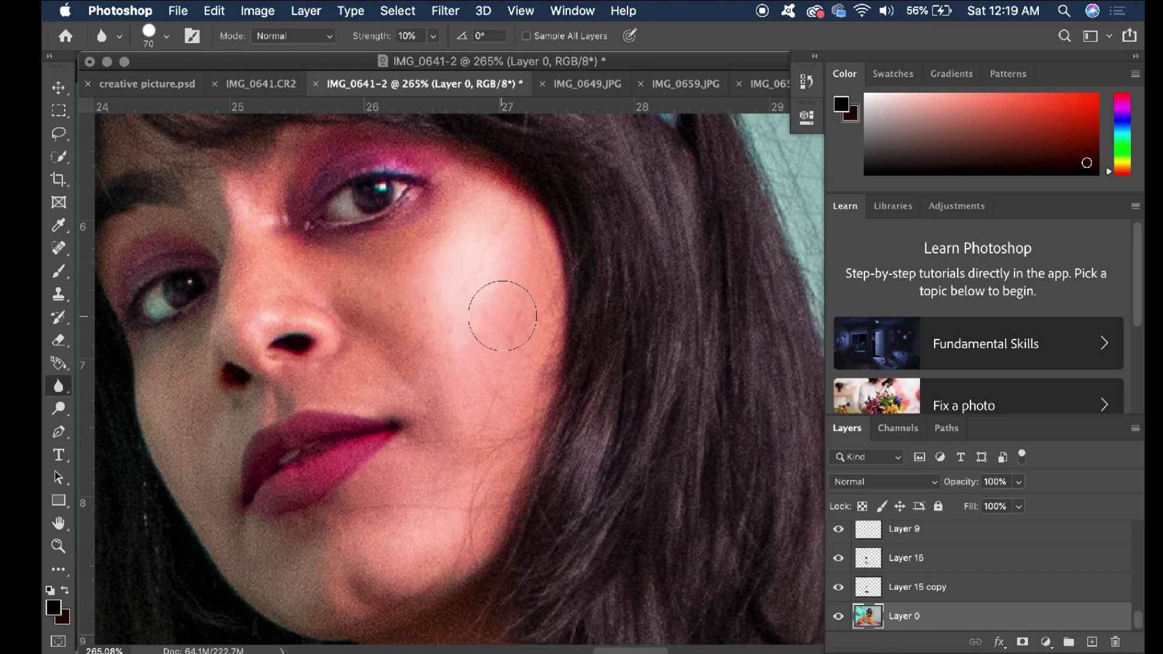
pyautogui.press('[')
pyautogui.press('[')
pyautogui.press('[')
pyautogui.press('[')
pyautogui.scroll(-3, 458, 400)
pyautogui.hscroll(-1, 458, 400)
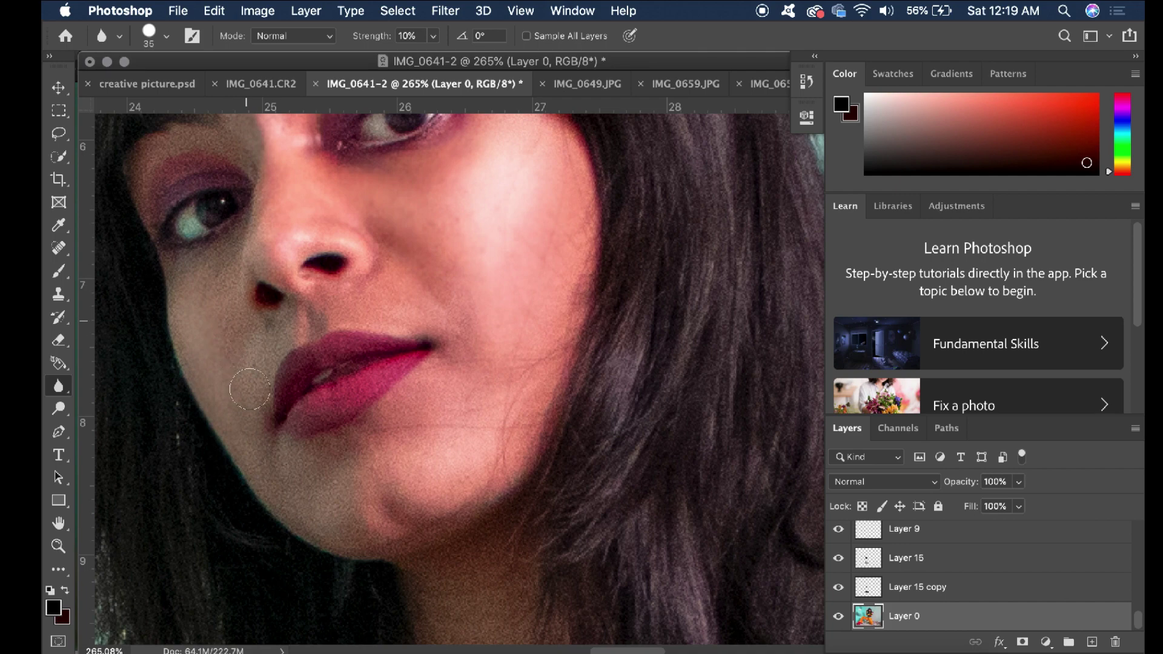
# Soften the skin around the mouth, chin and neck with the 35-pixel Blur tool
pyautogui.scroll(3, 247, 251)
pyautogui.hscroll(-1, 246, 250)
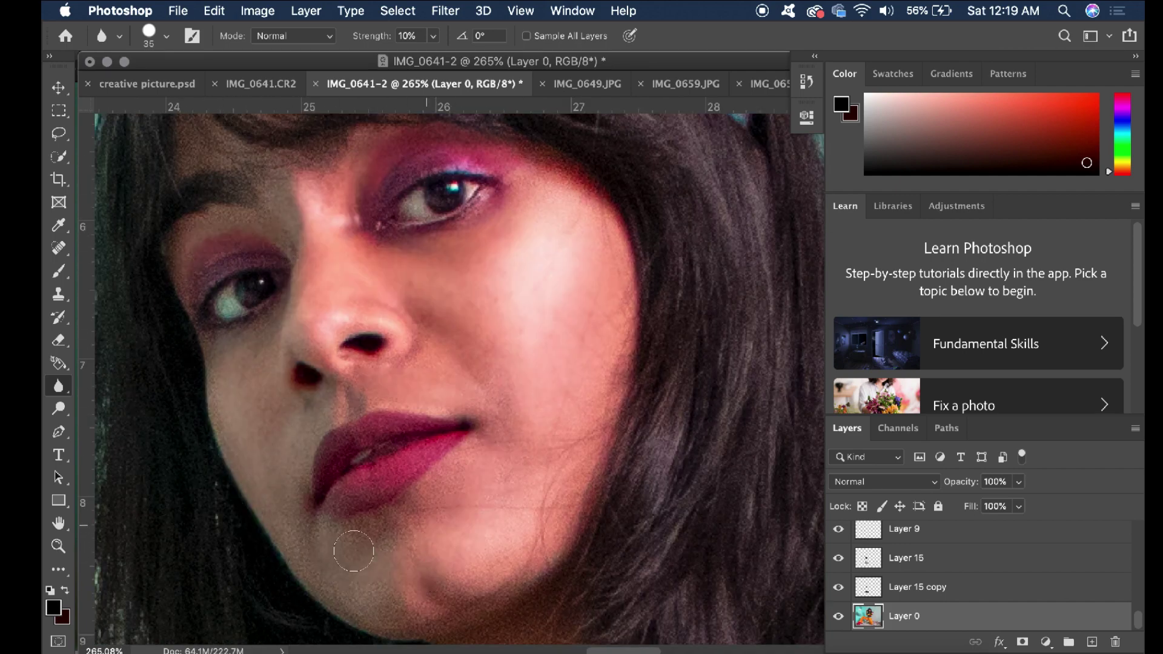
pyautogui.scroll(-5, 524, 591)
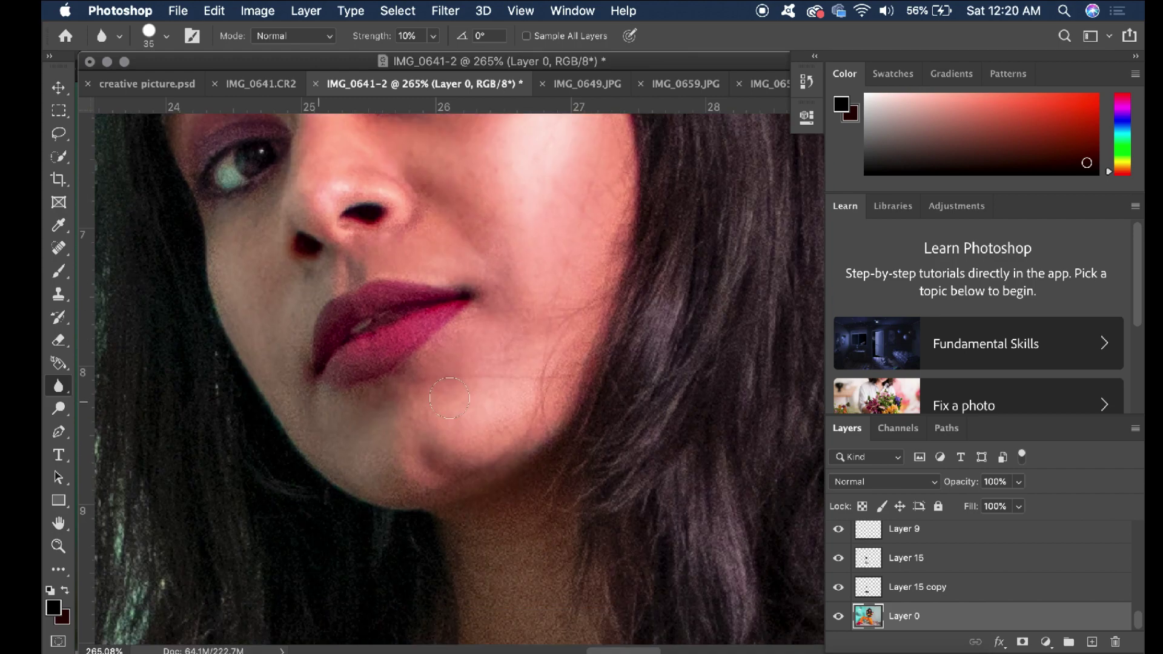
pyautogui.scroll(-10, 536, 494)
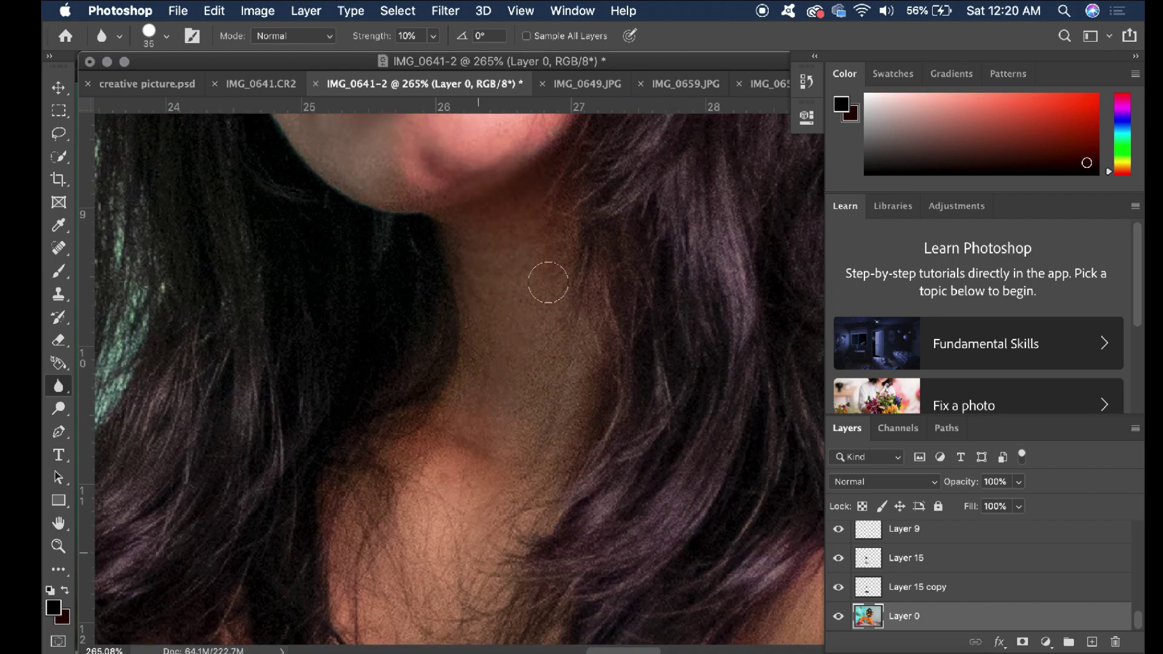
pyautogui.scroll(-5, 537, 371)
pyautogui.scroll(3, 290, 341)
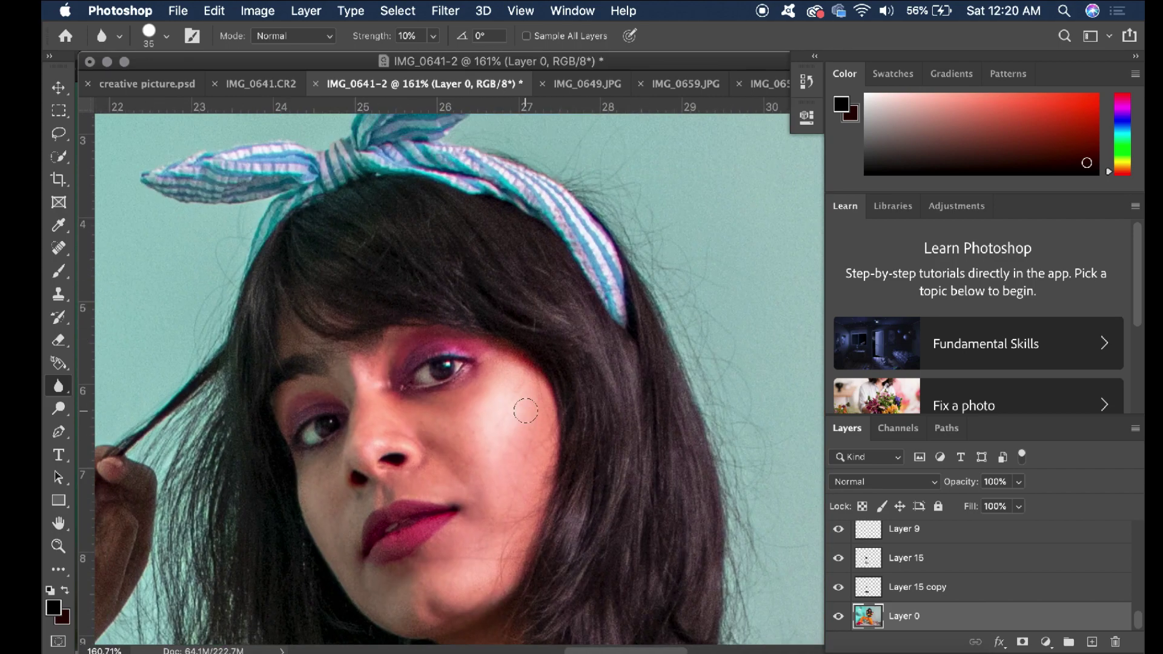
# Sample the pink eyeshadow above the eye as the new foreground colour, #823e54
pyautogui.click(53, 607)
pyautogui.click(440, 339)
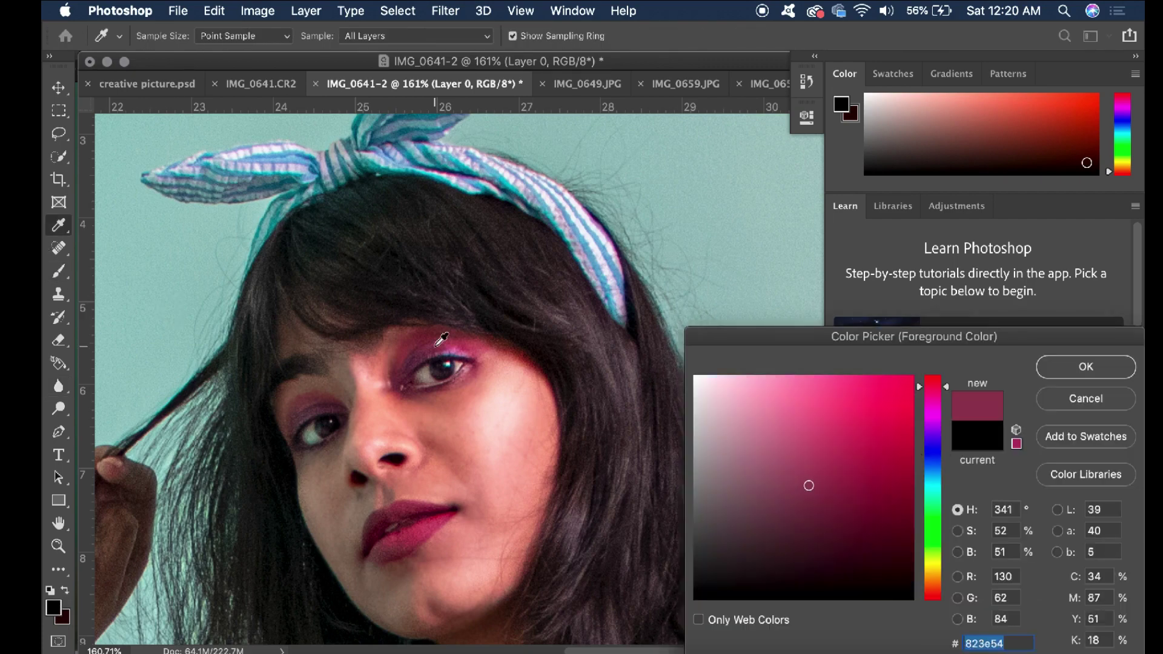
# Switch to the YouTube song video in Chrome and pause its playback
pyautogui.click(746, 643)
pyautogui.click(501, 362)
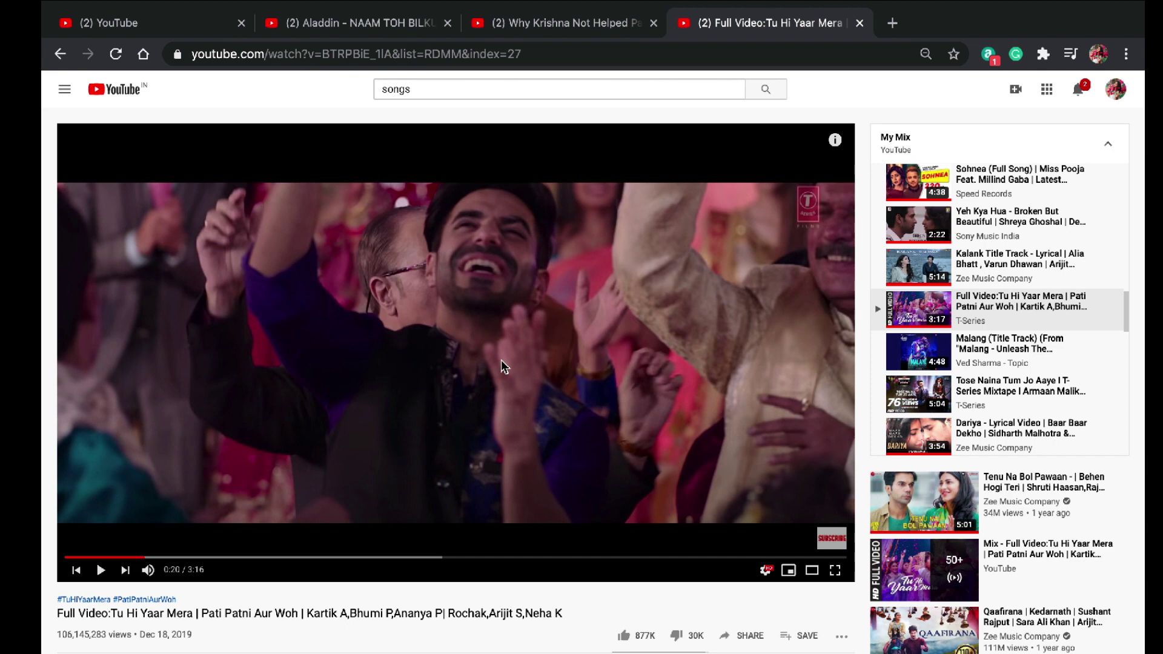
# Switch back to Photoshop and set the foreground colour to a more saturated magenta based on the eyeshadow
pyautogui.click(500, 360)
pyautogui.click(830, 640)
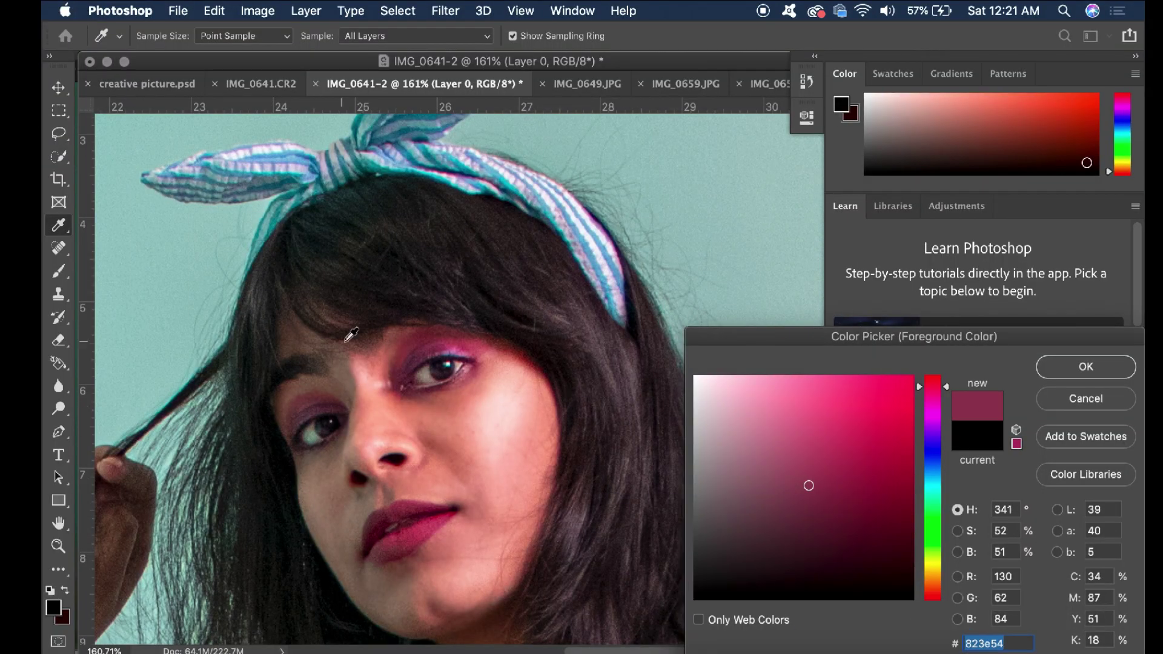
pyautogui.click(458, 352)
pyautogui.click(885, 465)
pyautogui.click(1085, 367)
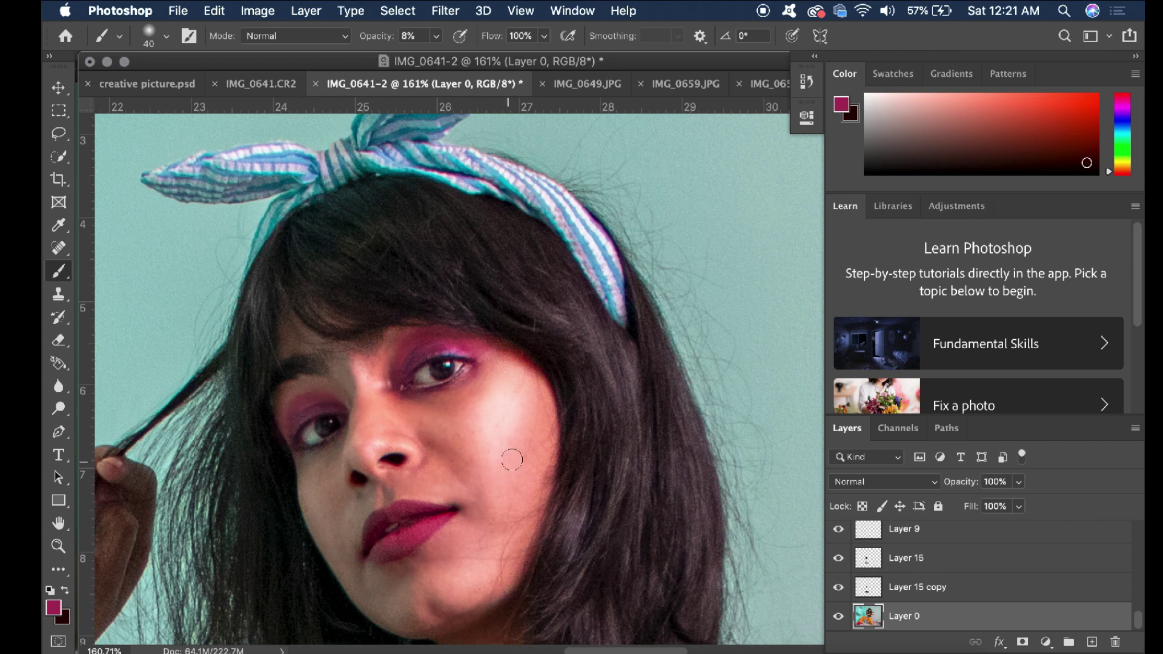
pyautogui.hscroll(-3, 512, 462)
pyautogui.press(']')
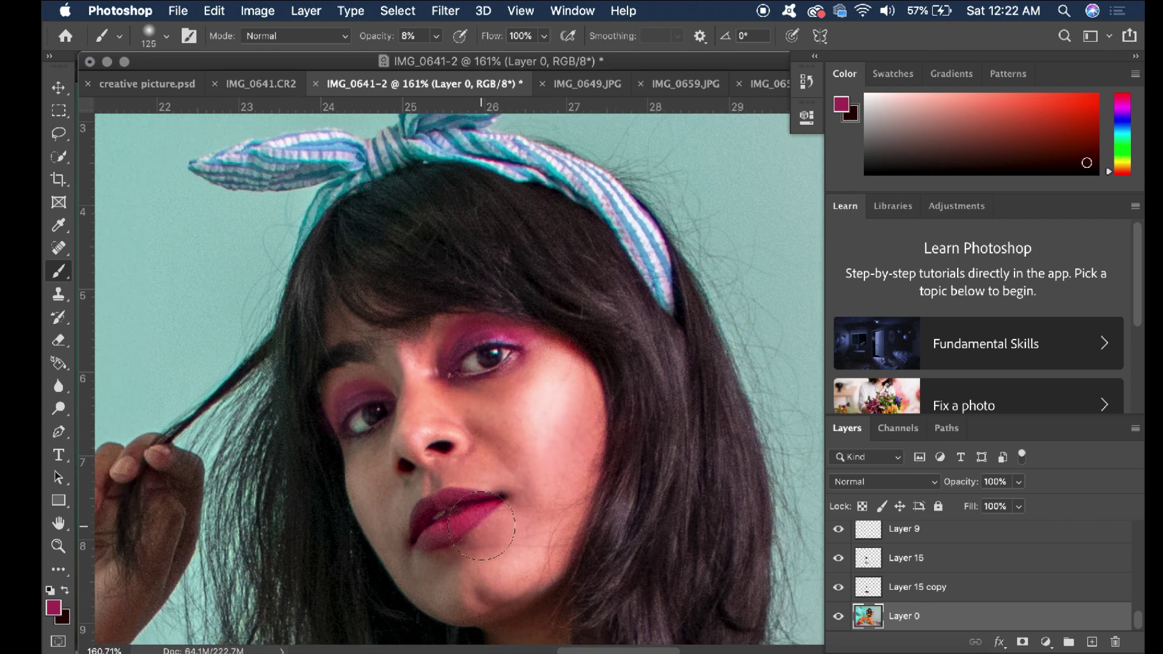
pyautogui.scroll(-4, 469, 519)
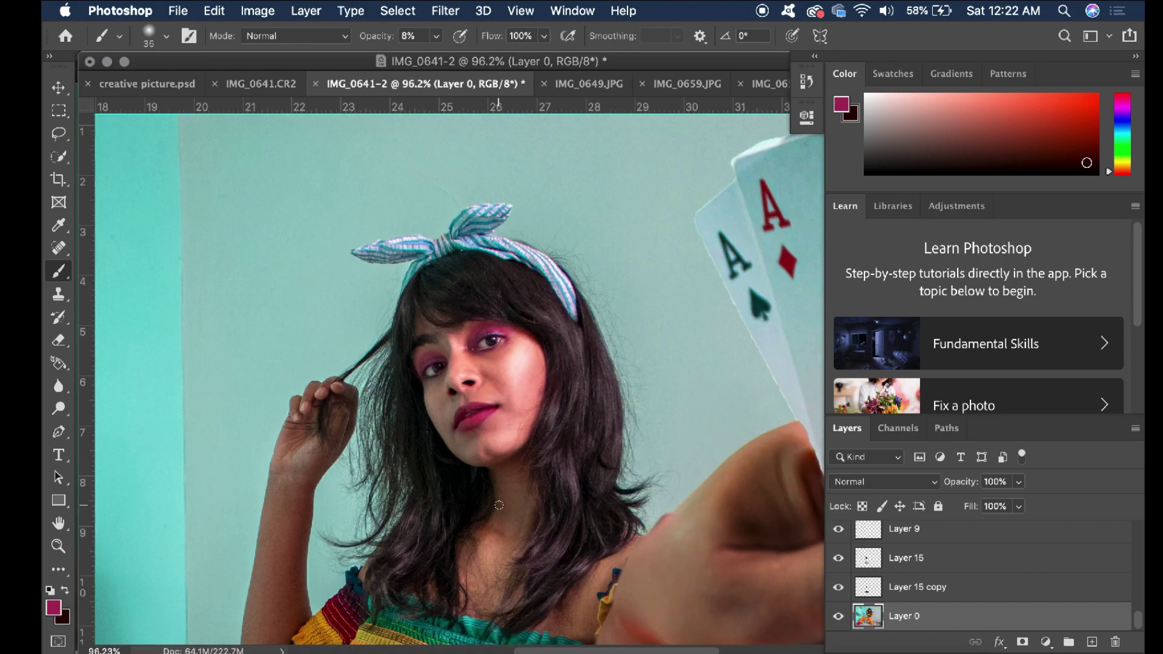
pyautogui.scroll(8, 481, 310)
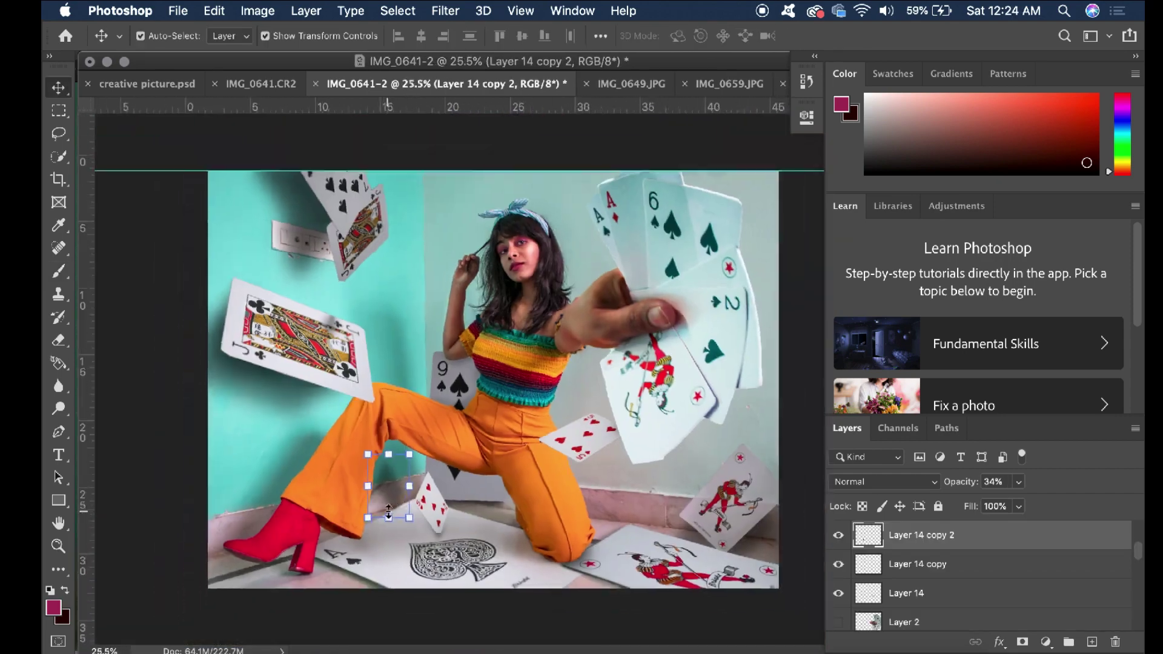
# Deselect the current layer and add a gradient fill layer in Screen blending mode at 100% opacity
pyautogui.click(511, 597)
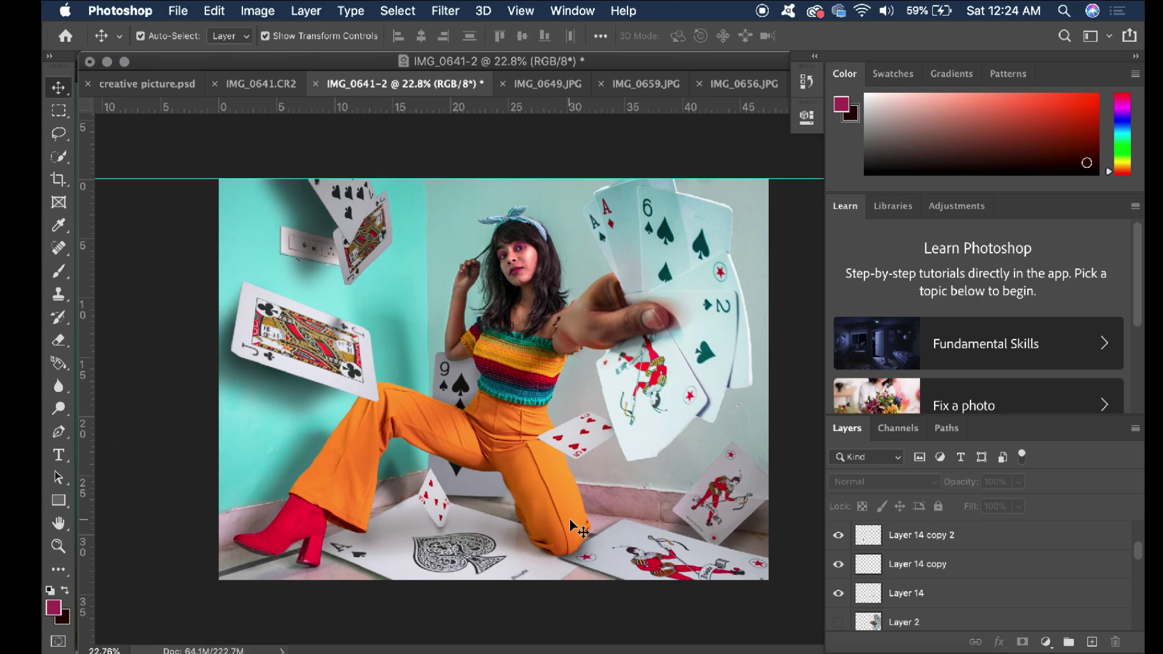
pyautogui.click(306, 10)
pyautogui.click(180, 276)
pyautogui.click(306, 10)
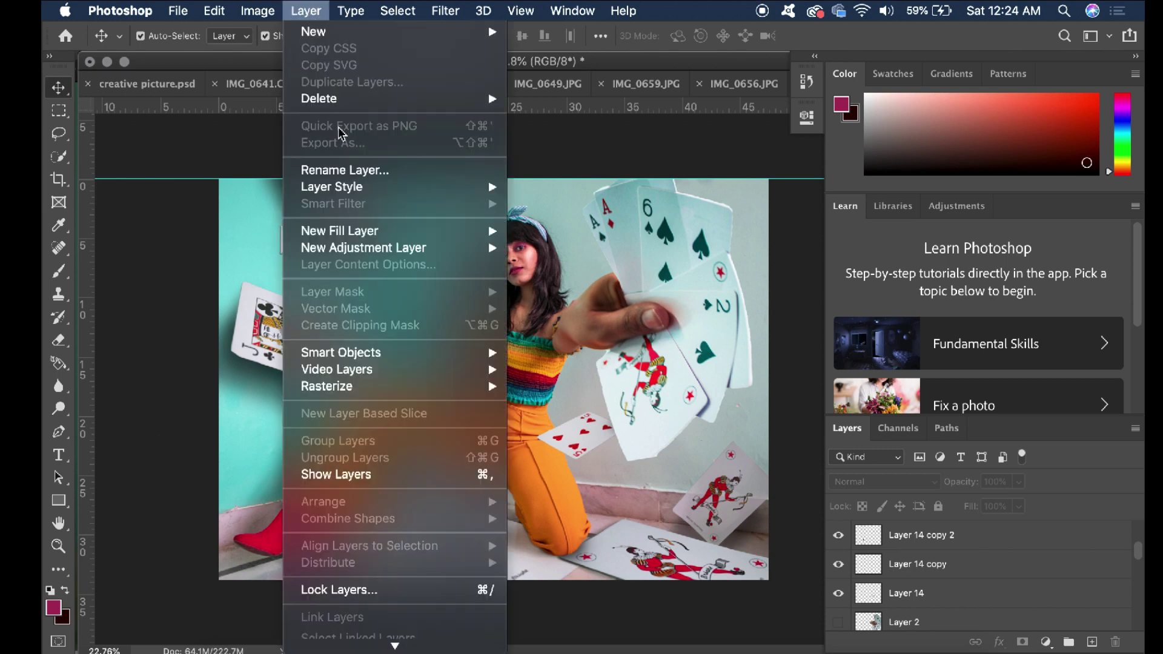
pyautogui.moveTo(358, 234)
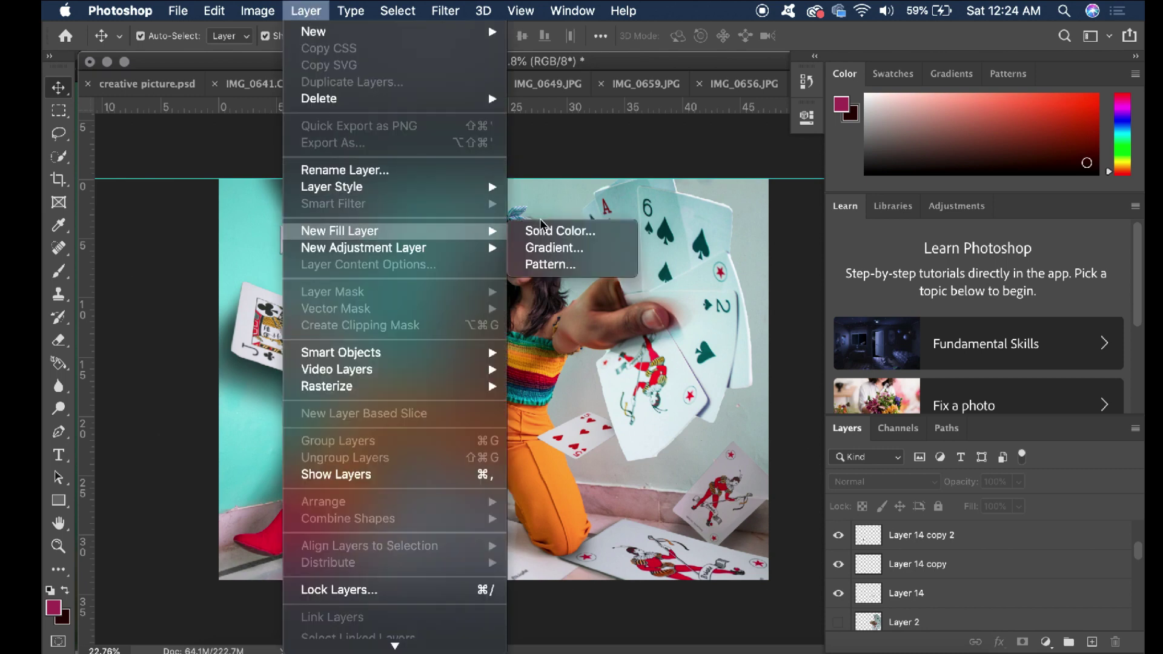
pyautogui.click(559, 248)
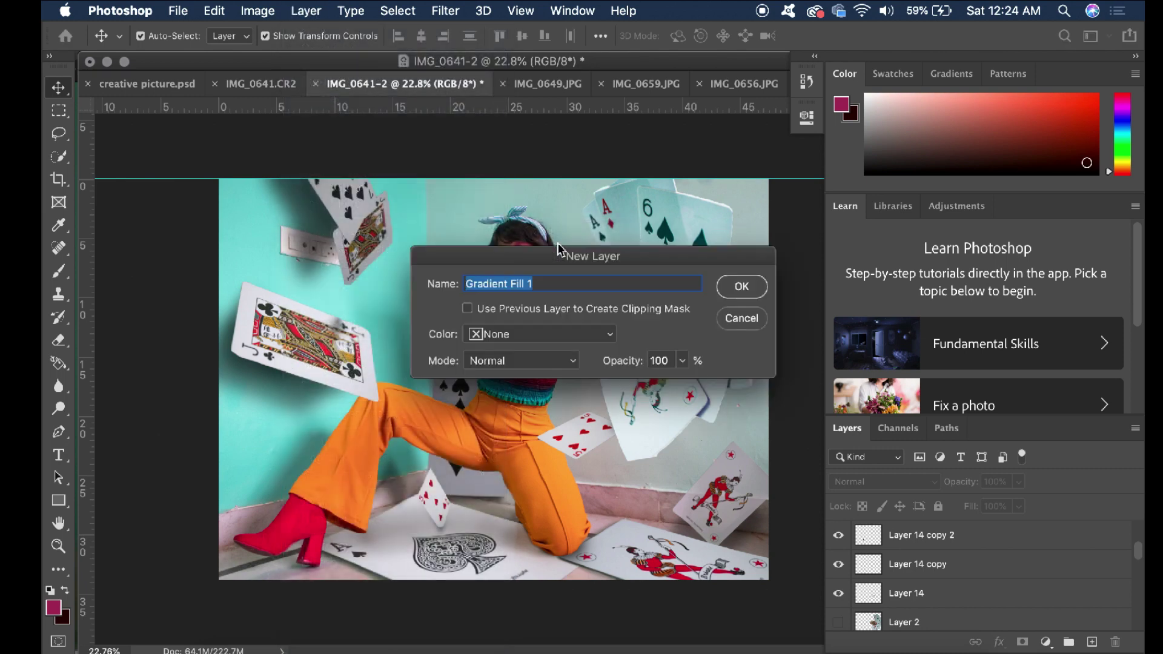
pyautogui.click(545, 361)
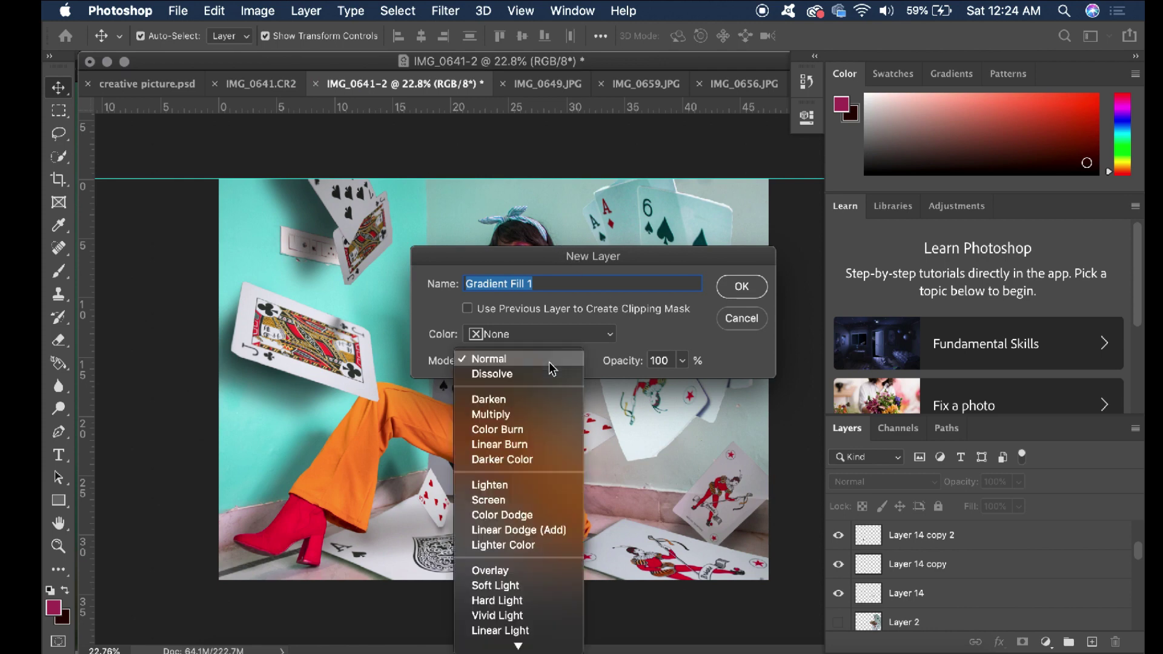
pyautogui.click(502, 499)
pyautogui.click(751, 291)
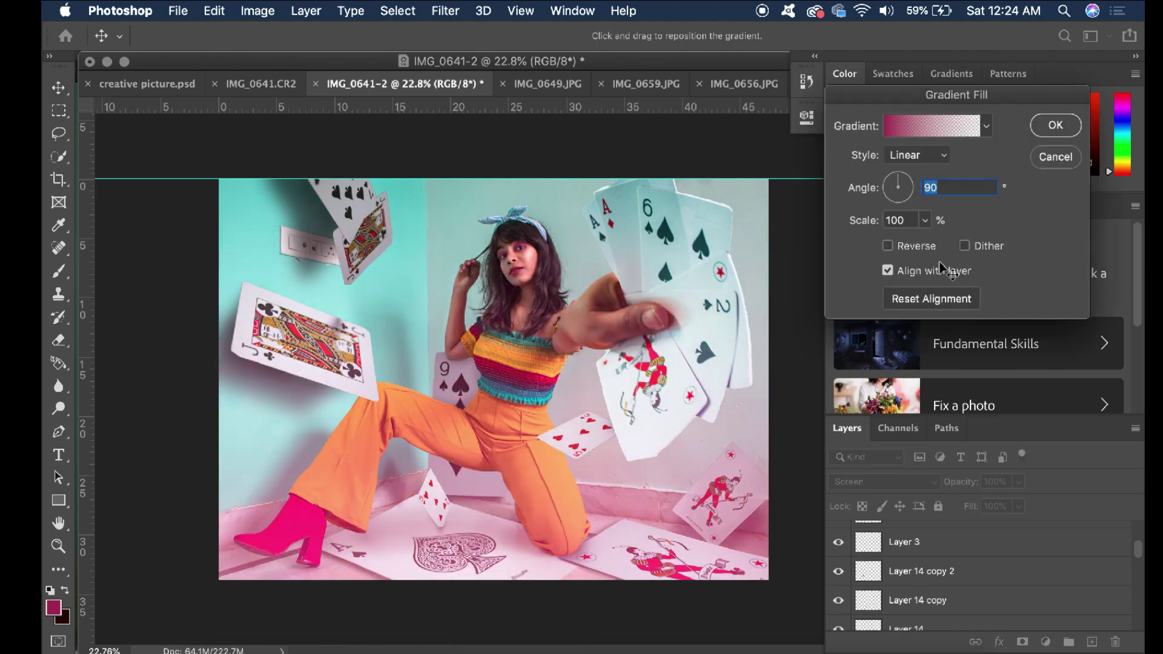
# Change the gradient's starting colour stop at location 0% to a bright orange, keeping the fade to transparent
pyautogui.click(900, 139)
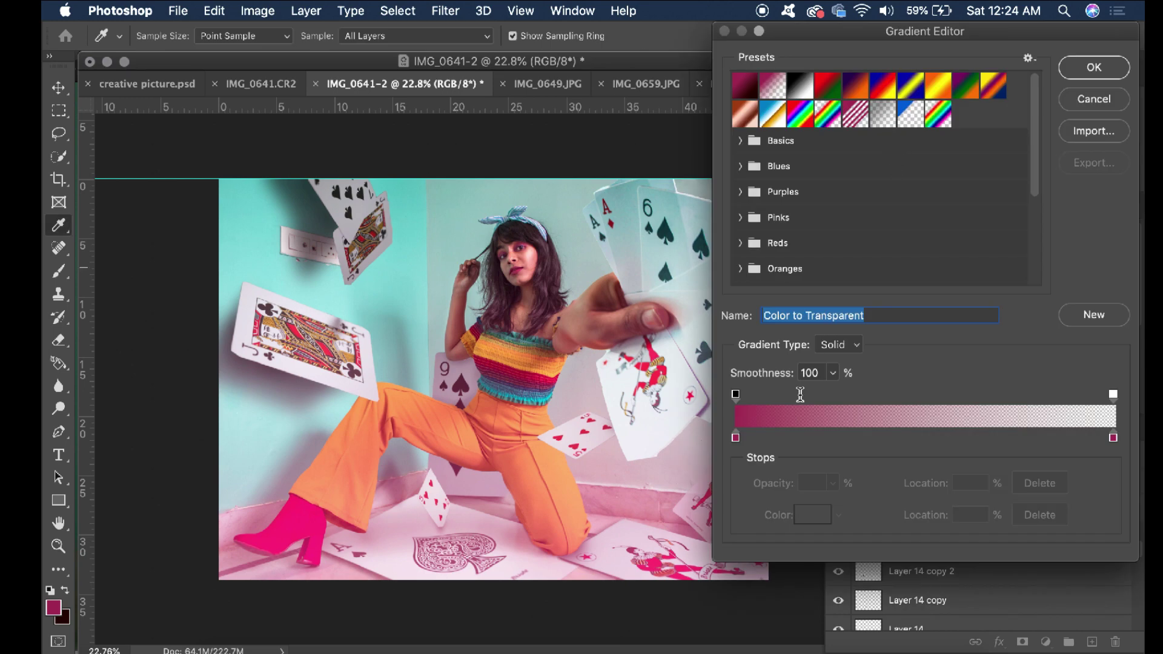
pyautogui.doubleClick(736, 438)
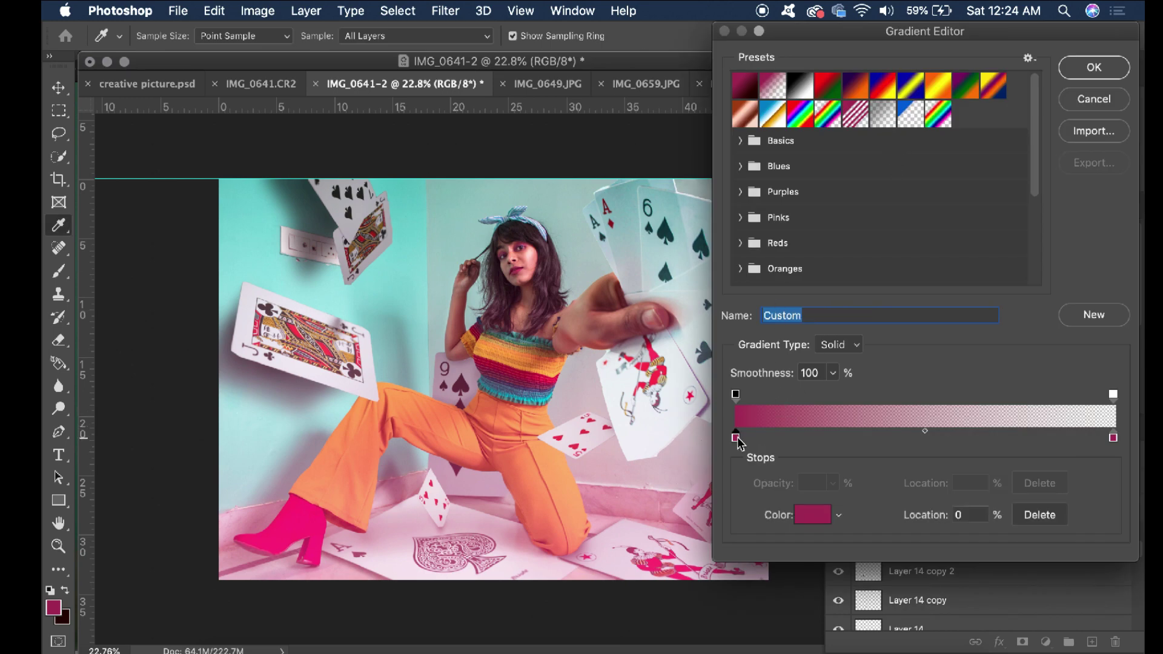
pyautogui.moveTo(935, 576); pyautogui.dragTo(935, 586)
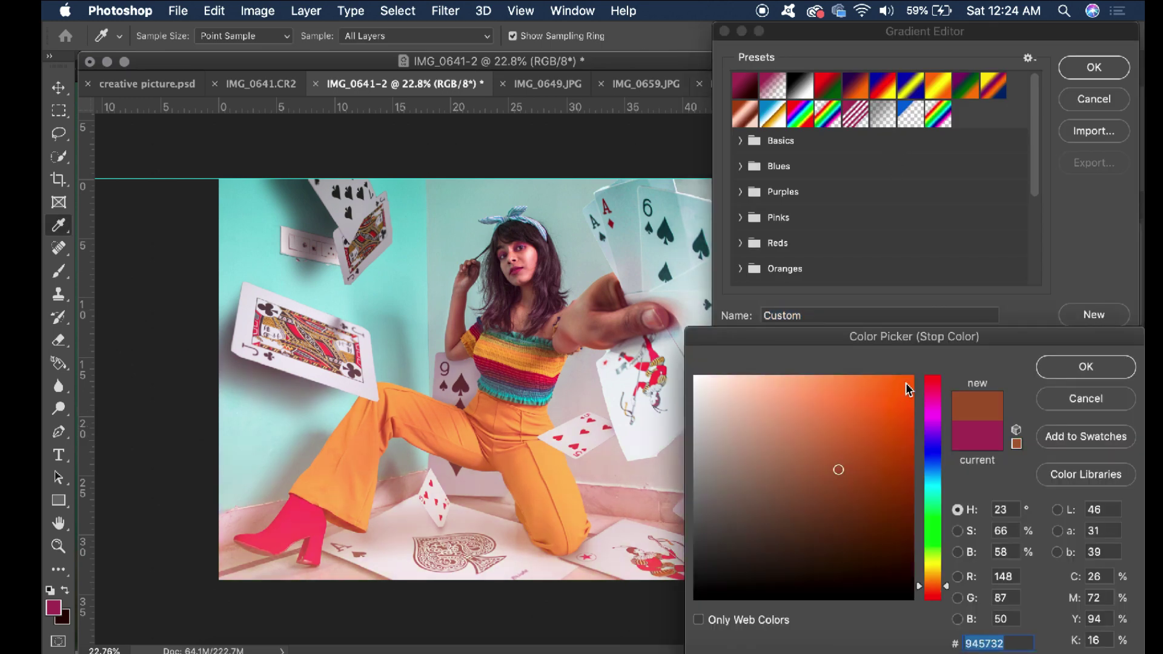
pyautogui.moveTo(908, 389); pyautogui.dragTo(911, 375)
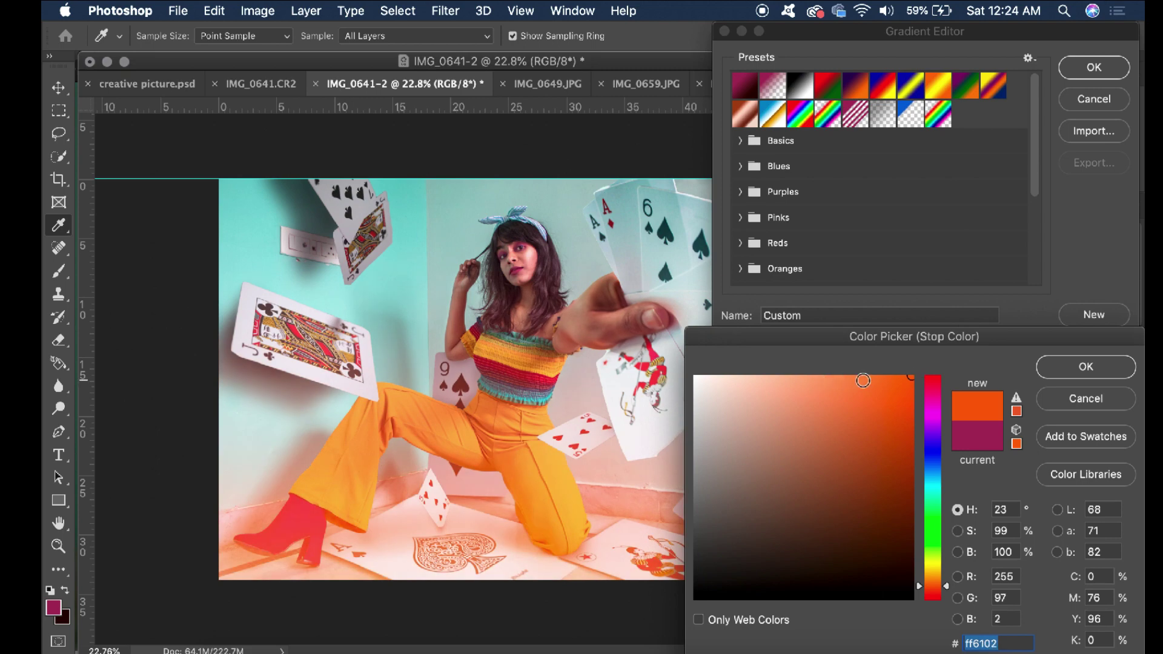
pyautogui.click(862, 381)
pyautogui.click(1070, 367)
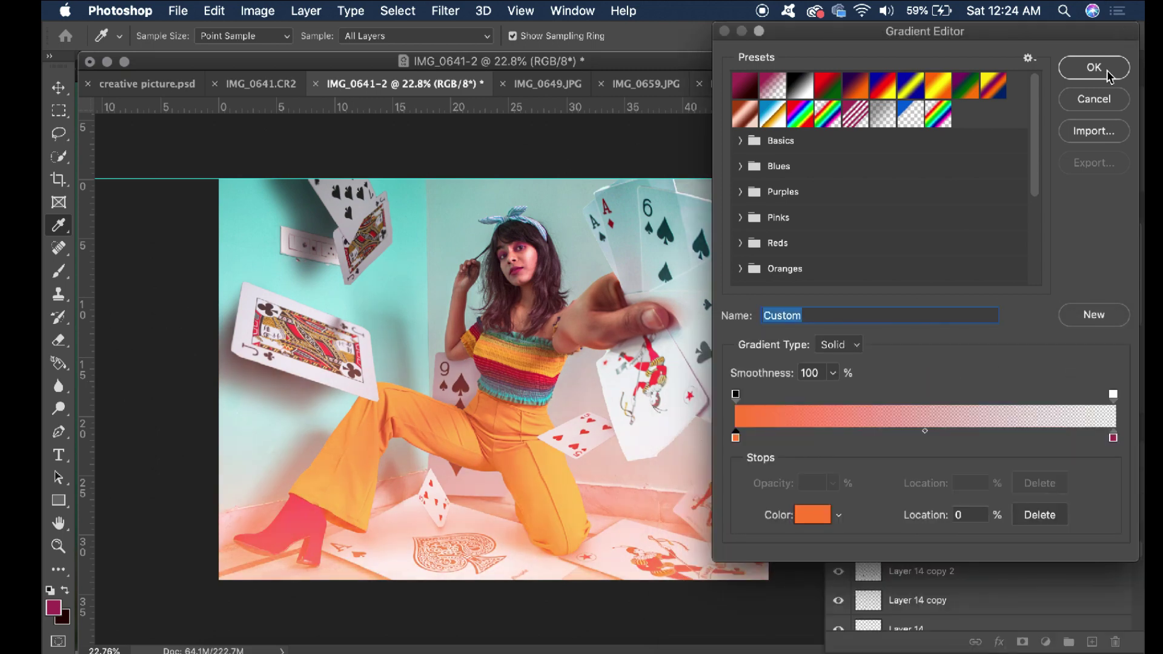
pyautogui.click(1107, 74)
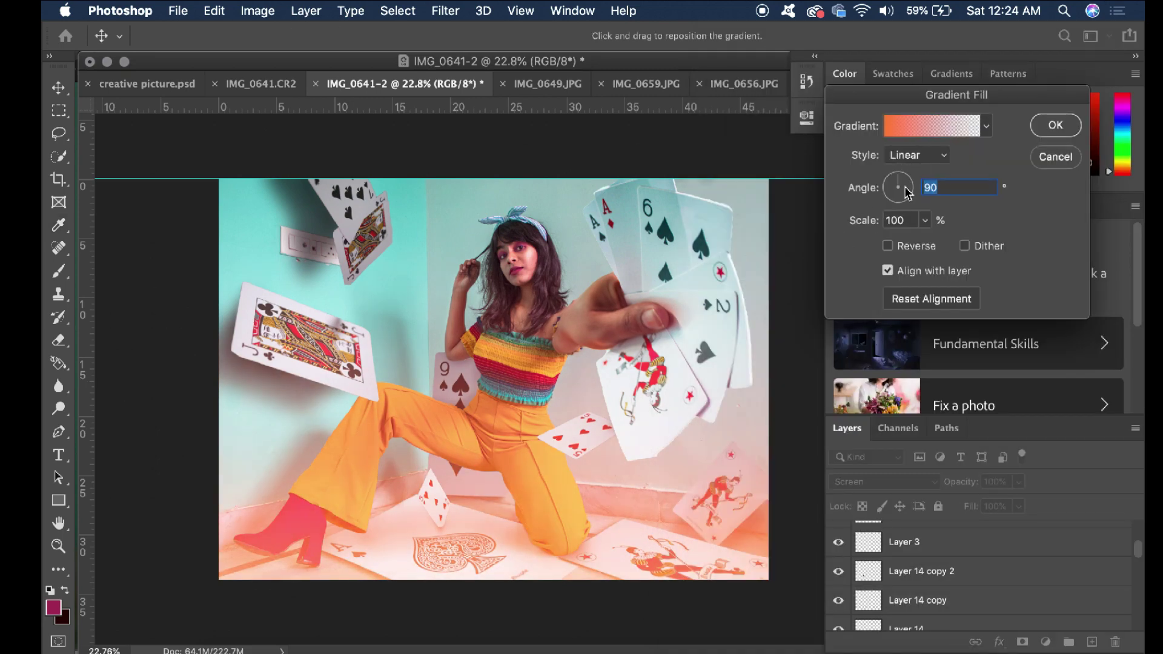
# Make the gradient fill Radial with a -127.97° angle and 78% scale, and shift its glow up toward the held cards
pyautogui.moveTo(906, 188); pyautogui.dragTo(887, 201)
pyautogui.click(917, 155)
pyautogui.click(908, 170)
pyautogui.click(924, 221)
pyautogui.moveTo(923, 242); pyautogui.dragTo(921, 243)
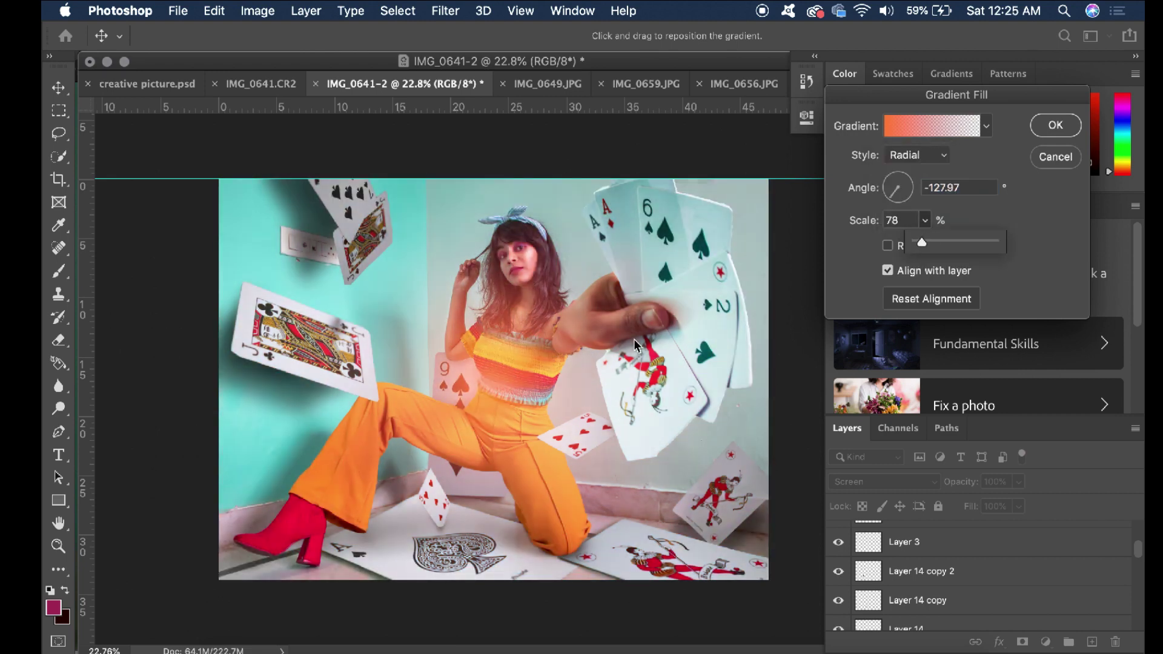
pyautogui.moveTo(634, 345); pyautogui.dragTo(702, 243)
pyautogui.click(1055, 124)
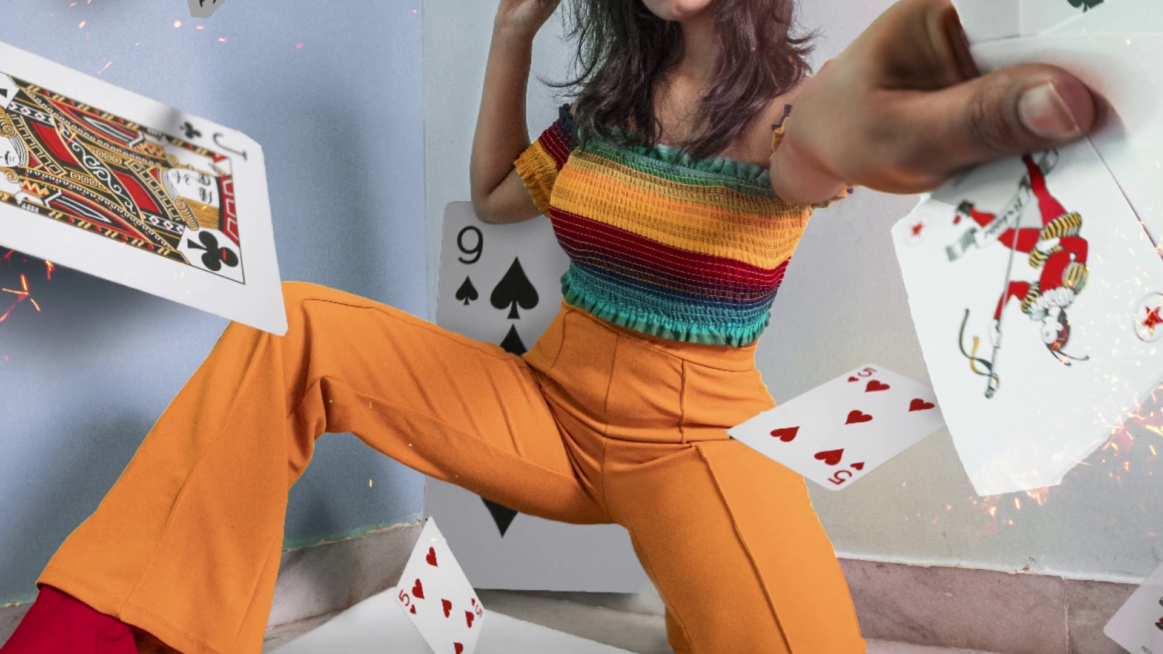